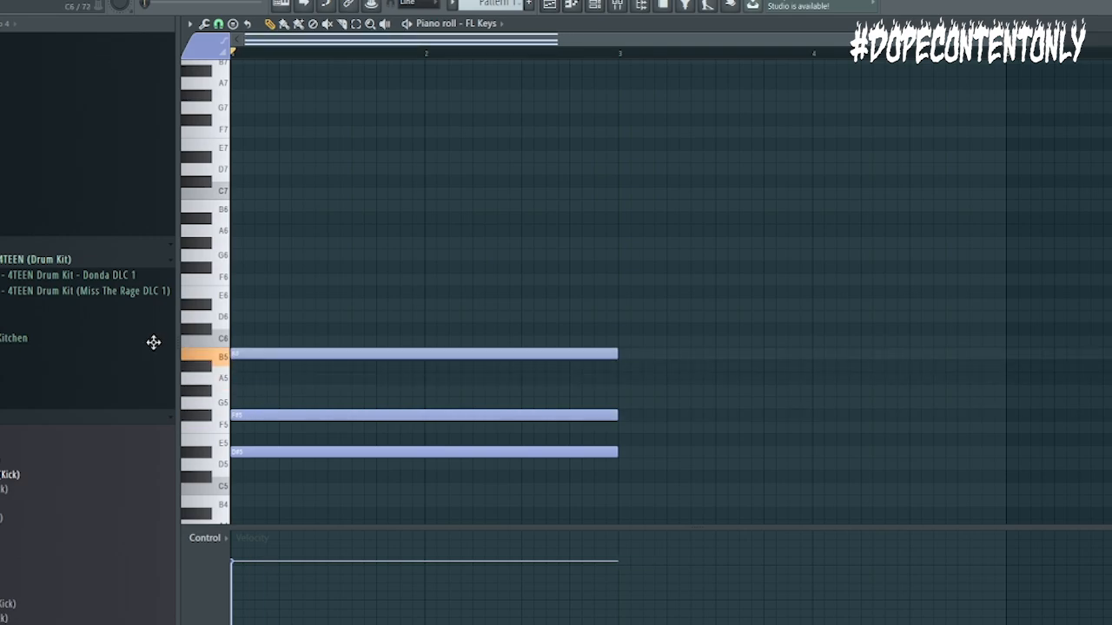
- Raise the first chord's top note to A#5 and add a D5, F5 and G#5 chord on beat 2, checking by playback
key("space")
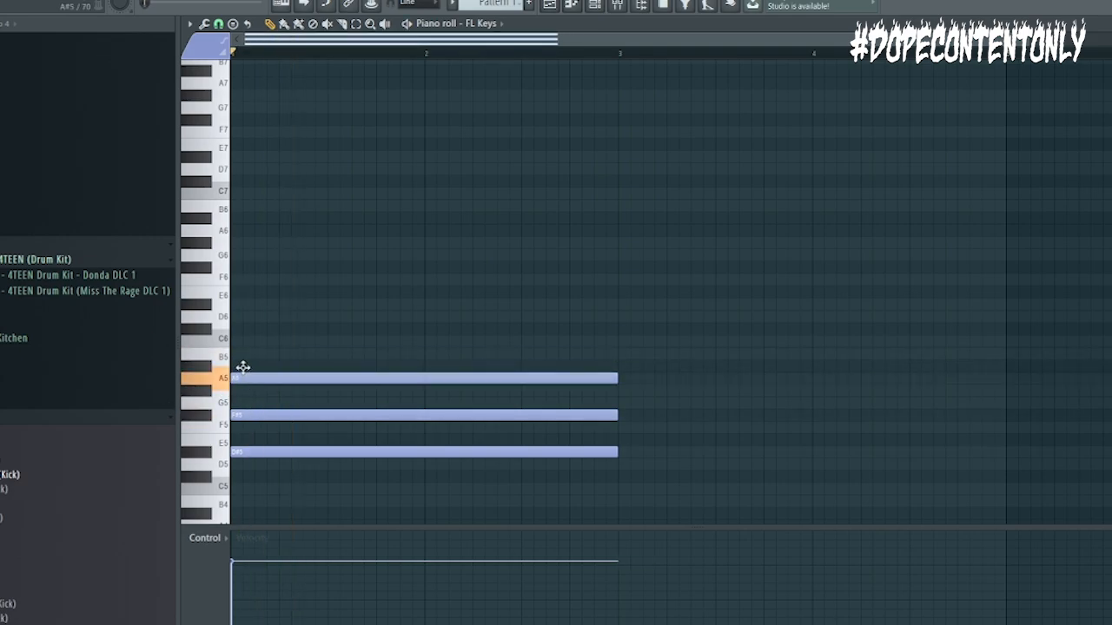
left_click_drag(243, 367, 239, 358)
key("space")
key("space")
mouse_move(282, 480)
left_mouse_down()
mouse_move(278, 449)
mouse_move(277, 468)
left_mouse_up()
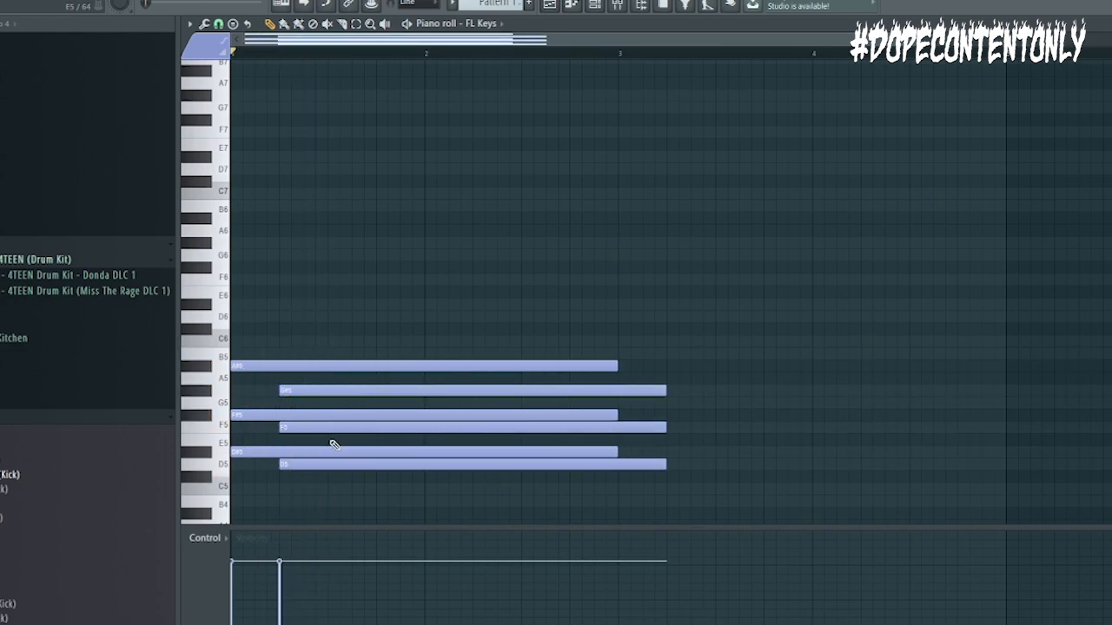
- Continue the progression to bar 2's last beat with repeated D5-F5-G#5 chords, a D#5-F5-A#5 chord and two F#5-G#5-B5 chords
left_click_drag(333, 478, 324, 388)
key("space")
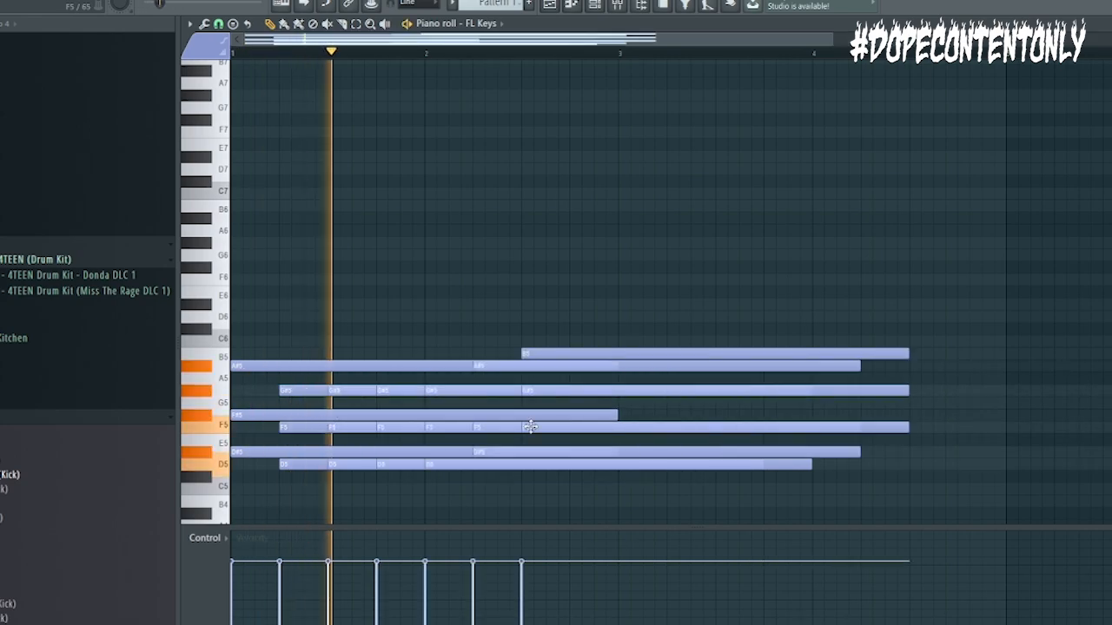
left_click_drag(528, 425, 530, 407)
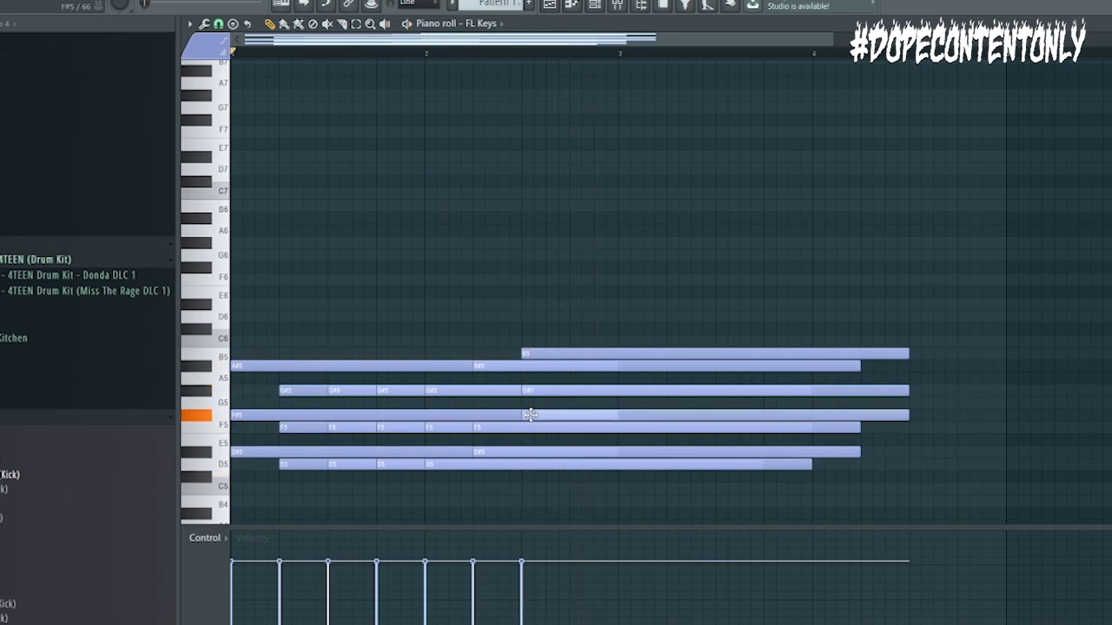
left_click_drag(574, 403, 573, 415)
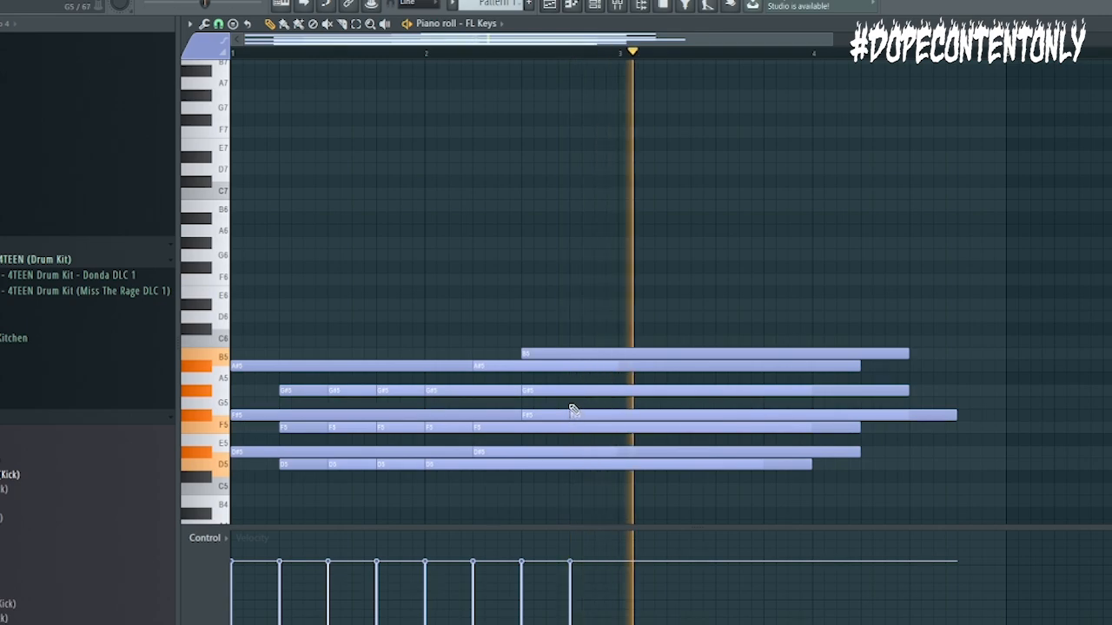
key("space")
left_click(622, 330)
key("space")
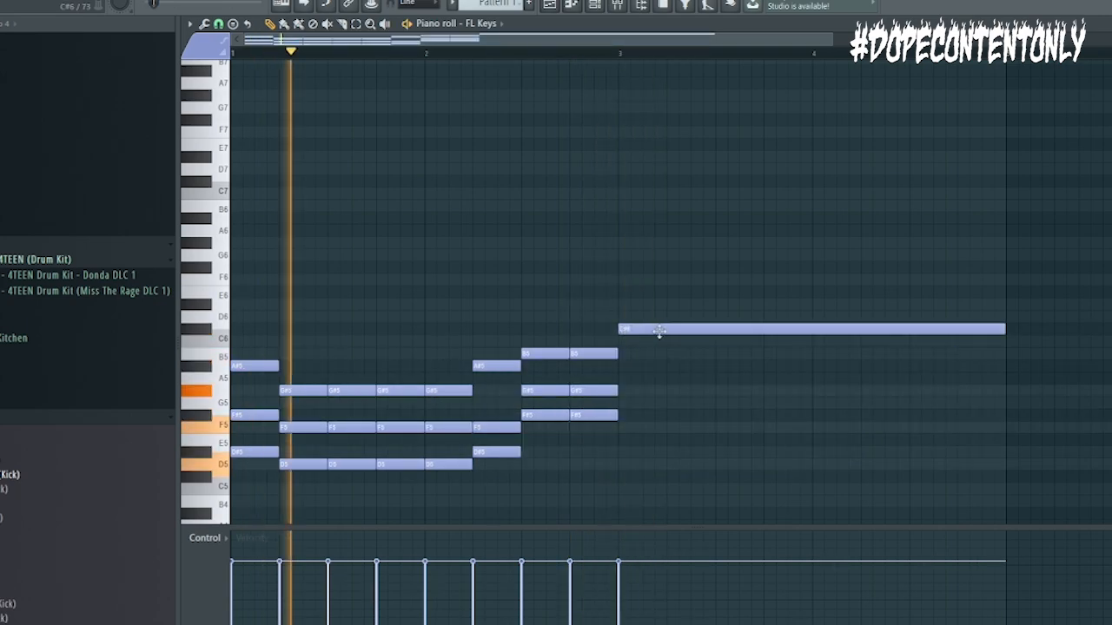
right_click(657, 330)
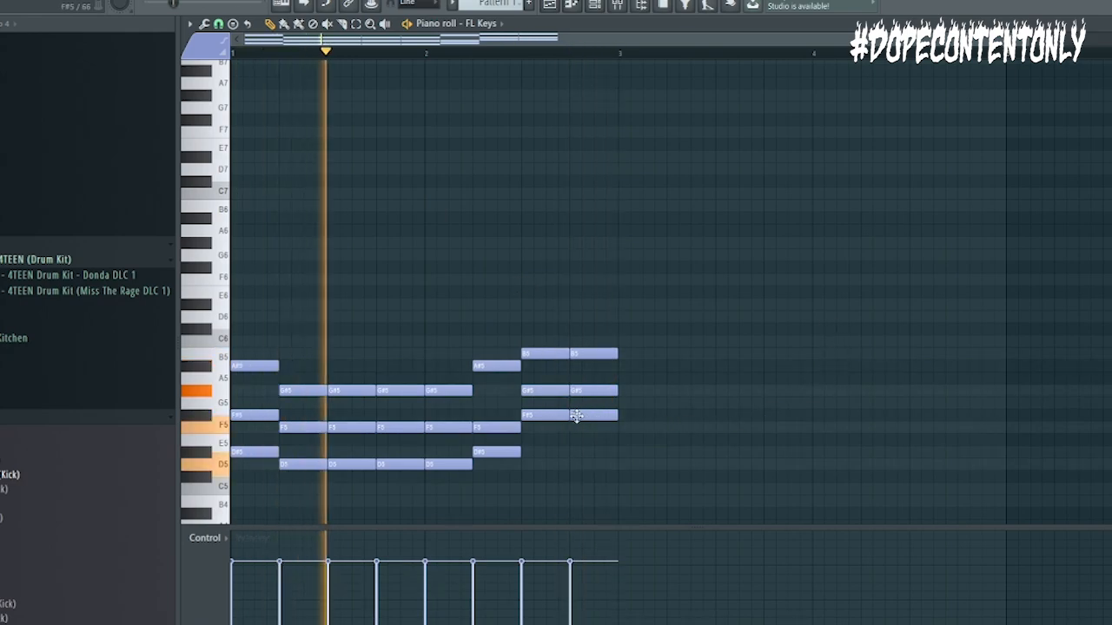
- Revoice the last two chords of bar 2 by lowering their bottom notes to F5 and D5, and delete the extra D#5
mouse_move(579, 415)
left_mouse_down()
mouse_move(588, 439)
mouse_move(575, 427)
left_mouse_up()
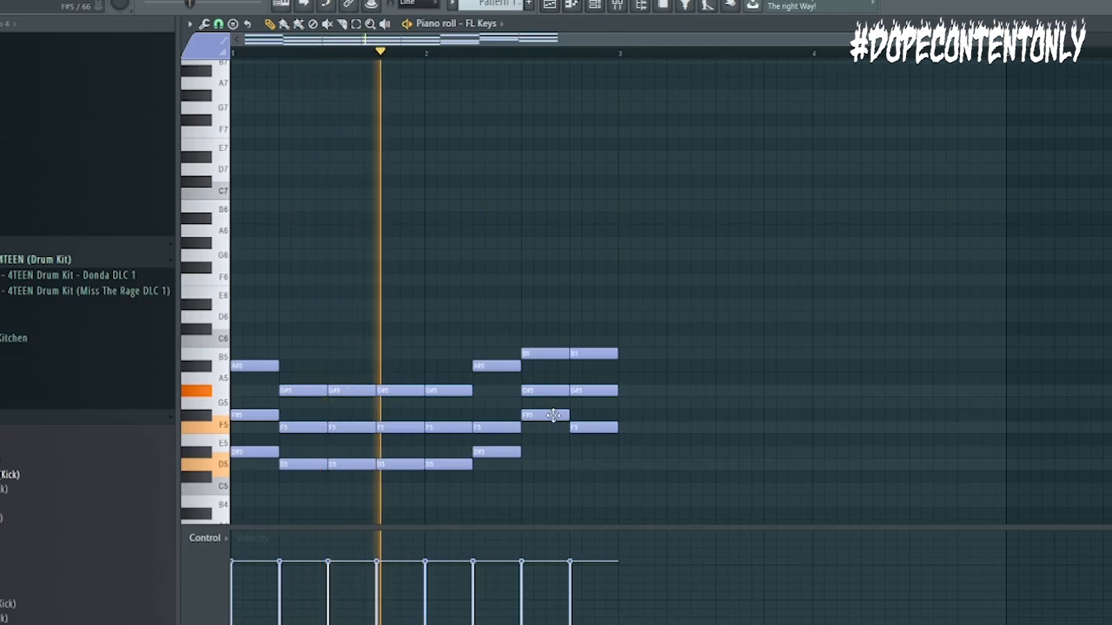
left_click_drag(553, 415, 568, 469)
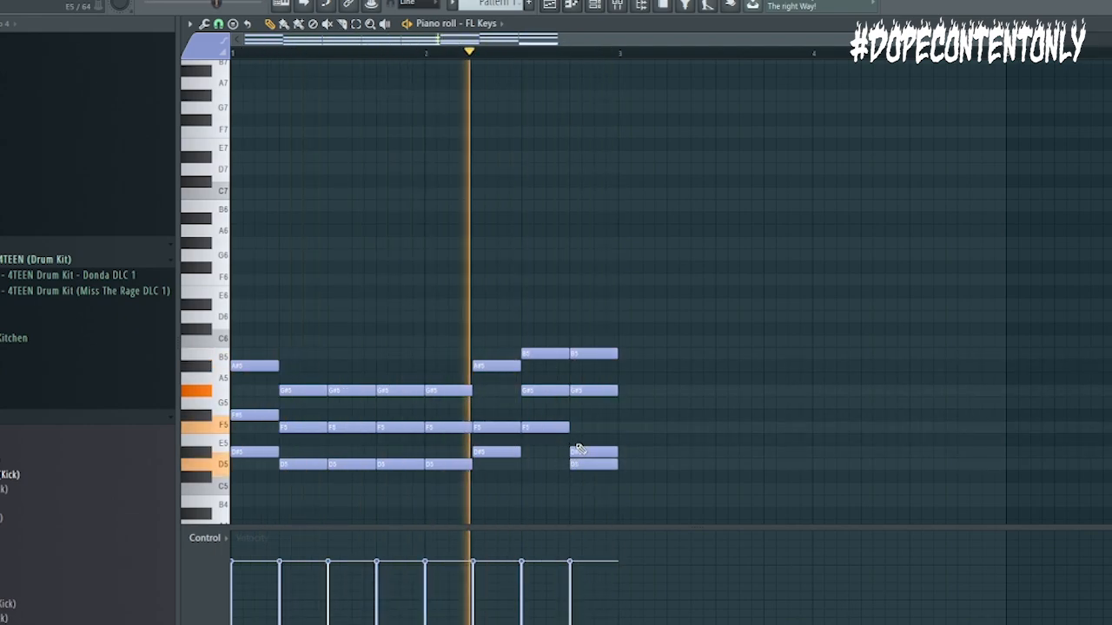
right_click(577, 453)
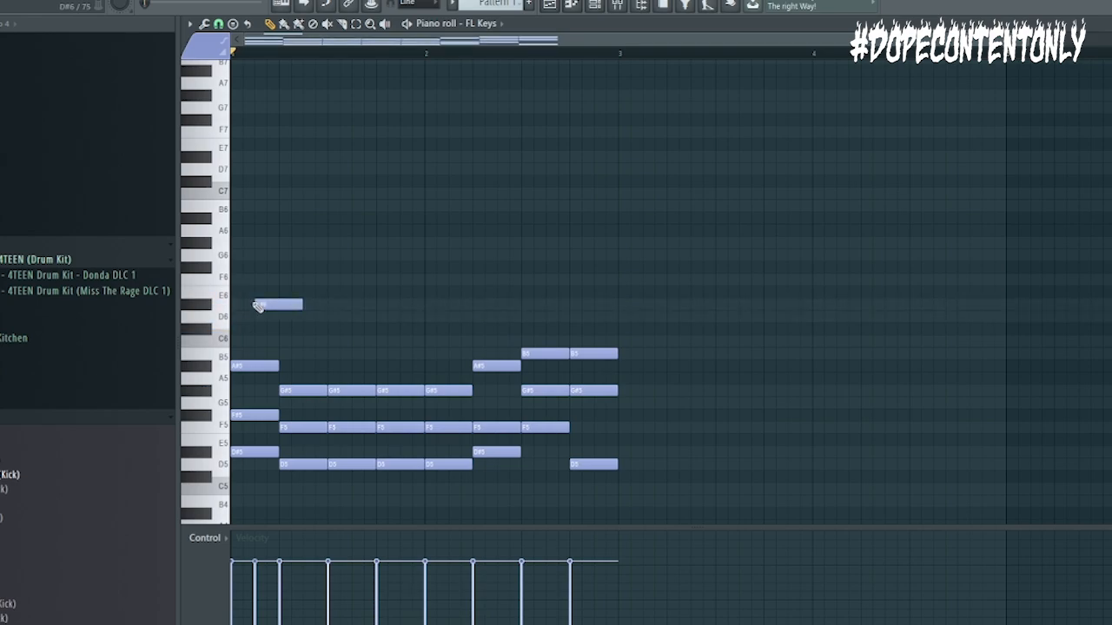
- Add half-beat melody notes D#6 at the start of bar 1 and F6, A#6 and B6 over the last three chords
left_click_drag(302, 304, 278, 307)
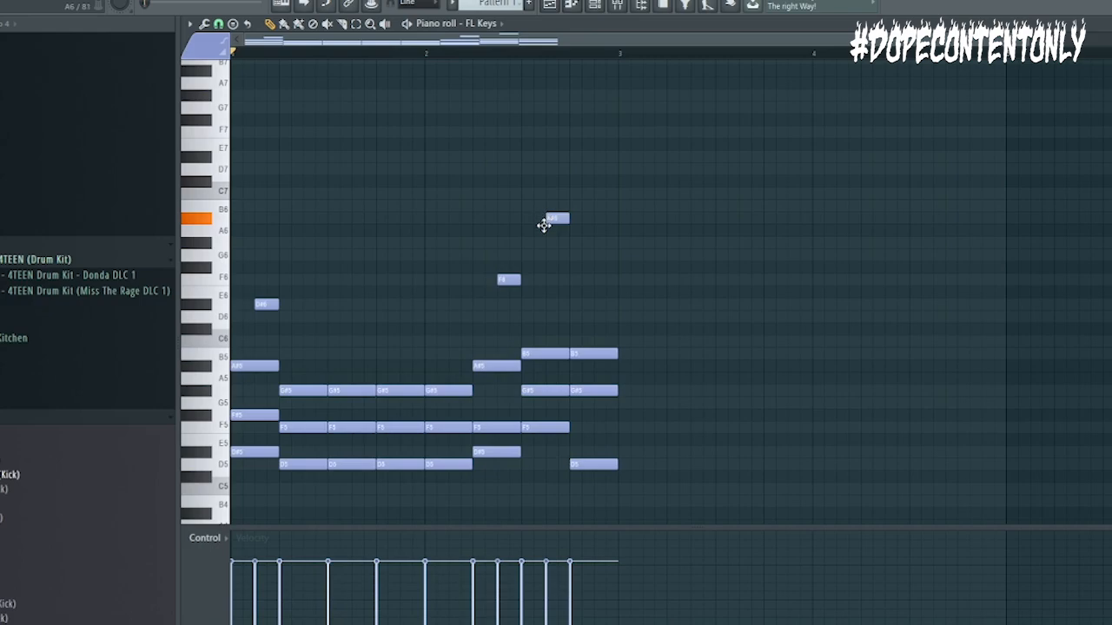
key("space")
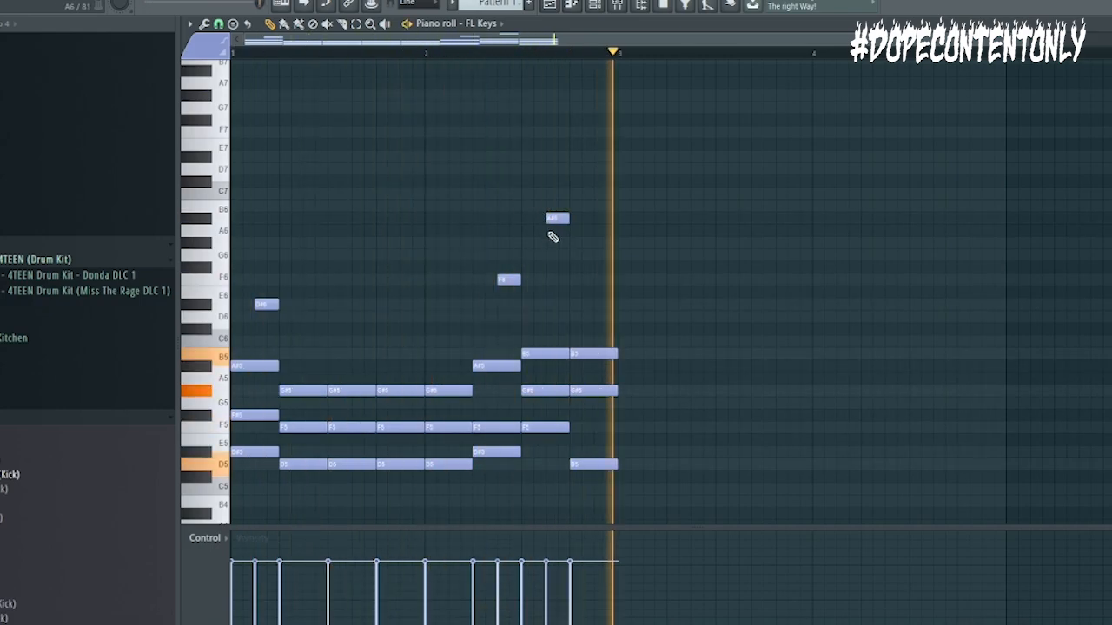
left_click(599, 208)
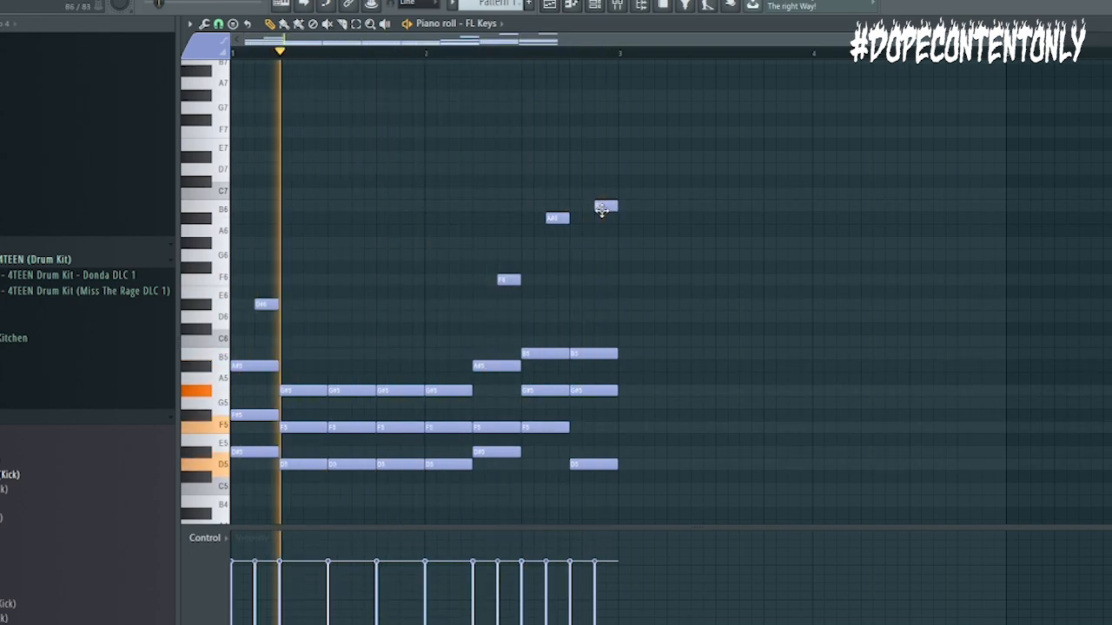
- Add short A#5, F#5, F5 and F5 offbeat notes among the four repeated chords and play the pattern
key("space")
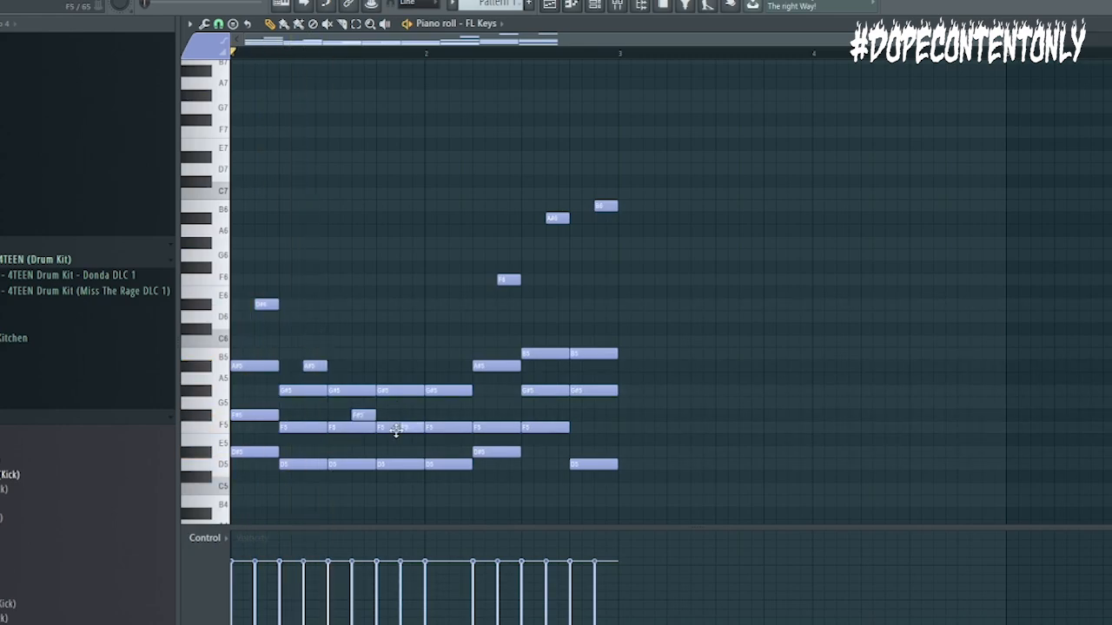
key("space")
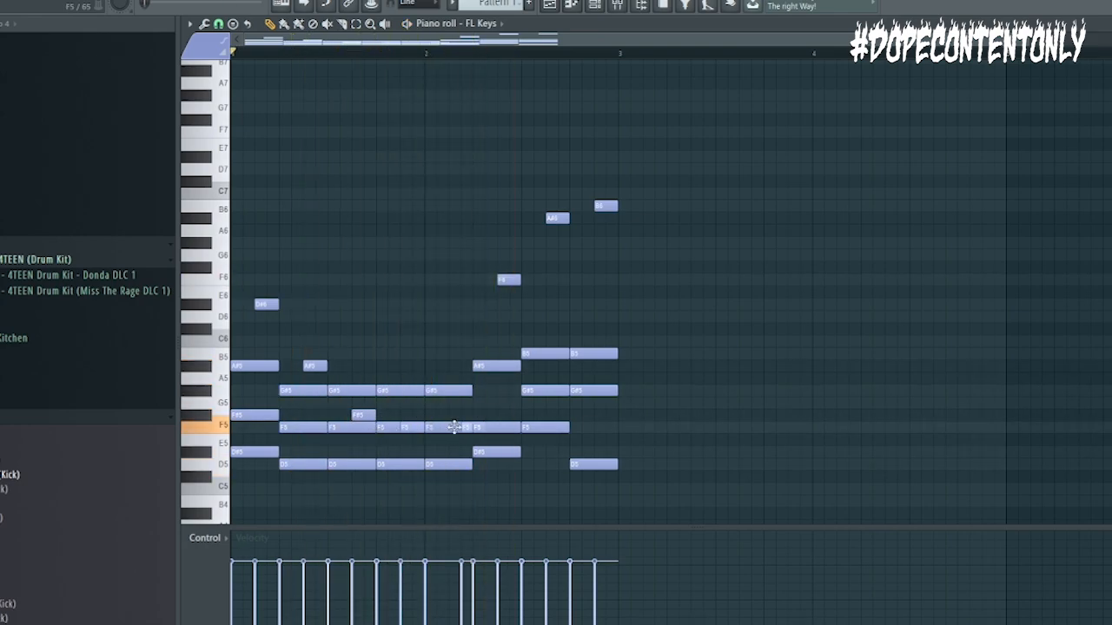
key("space")
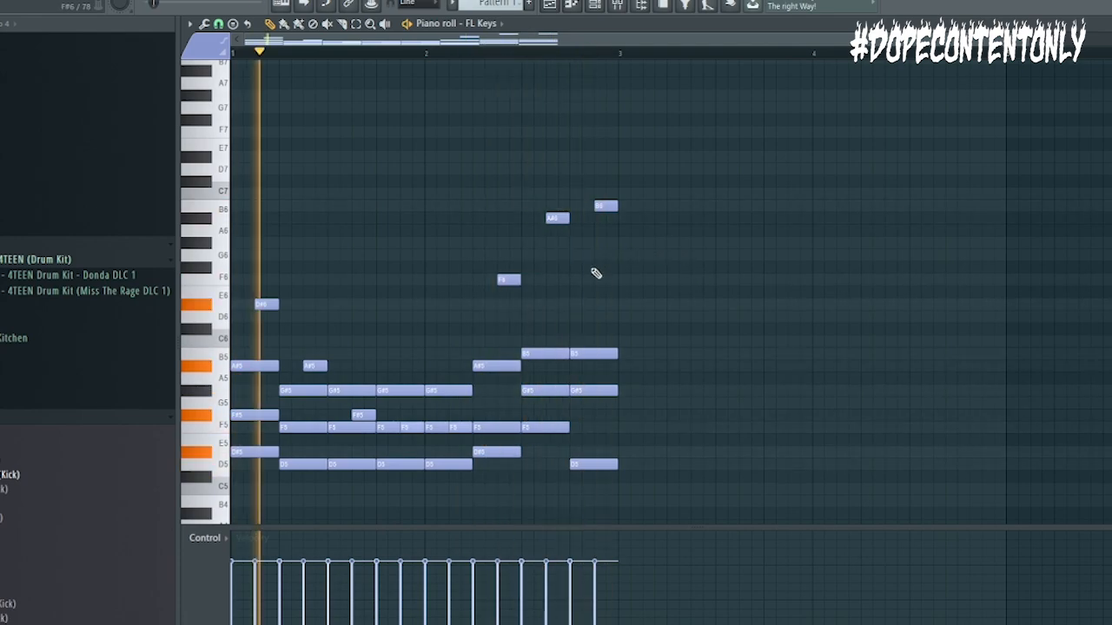
- Apply the strumizer to the notes with start time and velocity variation, preserve end and alternate direction enabled
key("alt+s")
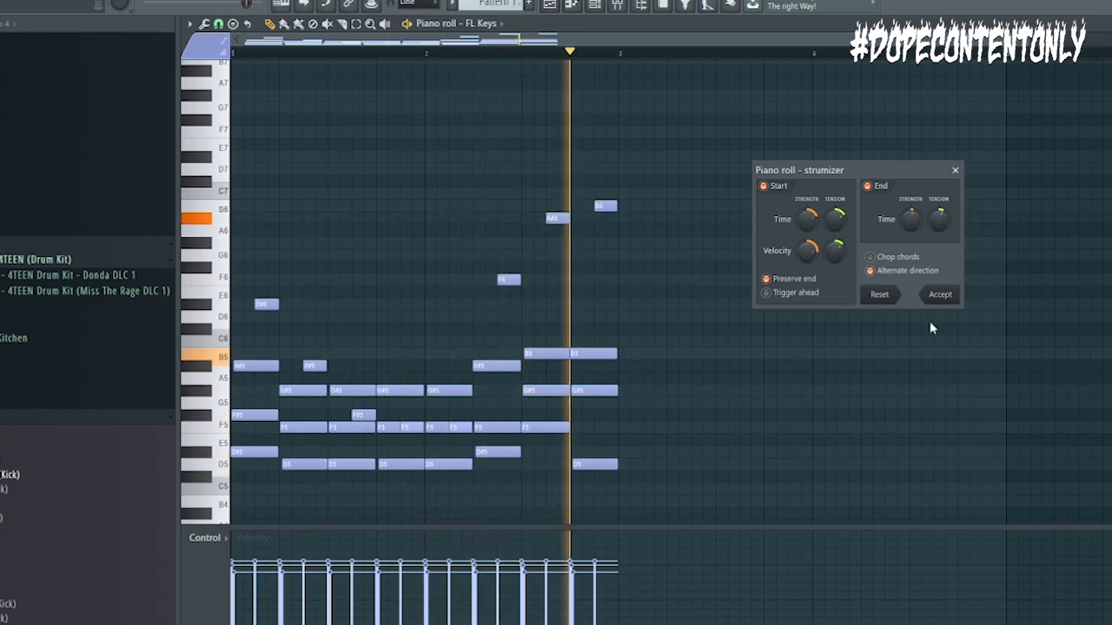
left_click(947, 296)
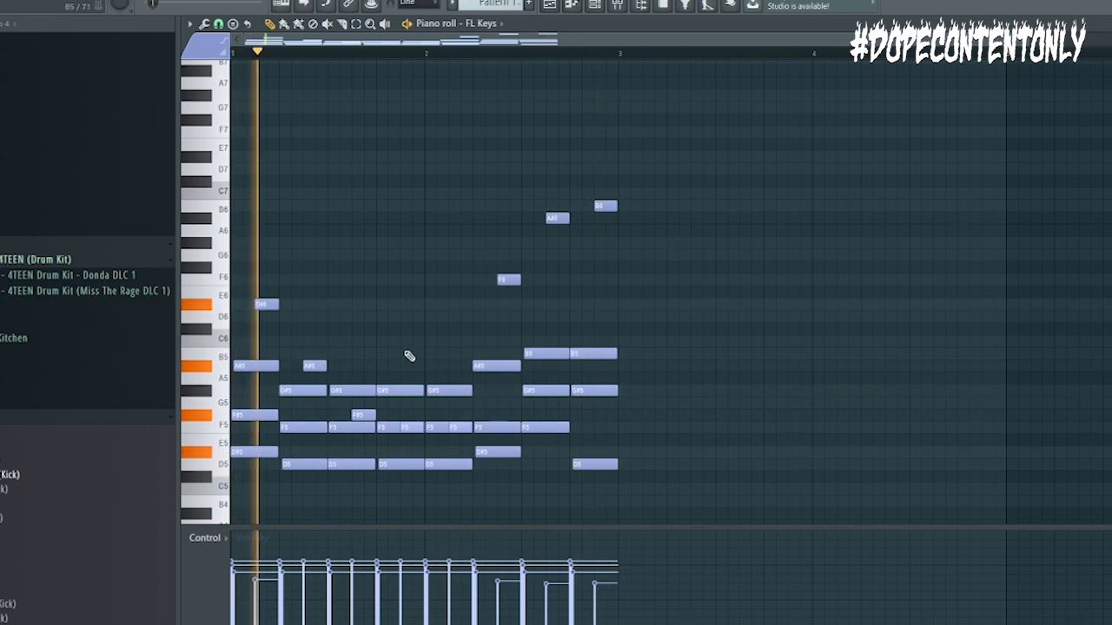
- Add a D#4 bass note lasting one and a half beats from the start, followed by a B3 bass note
scroll(317, 471, "down", 3)
scroll(317, 472, "down", 2)
left_click(244, 439)
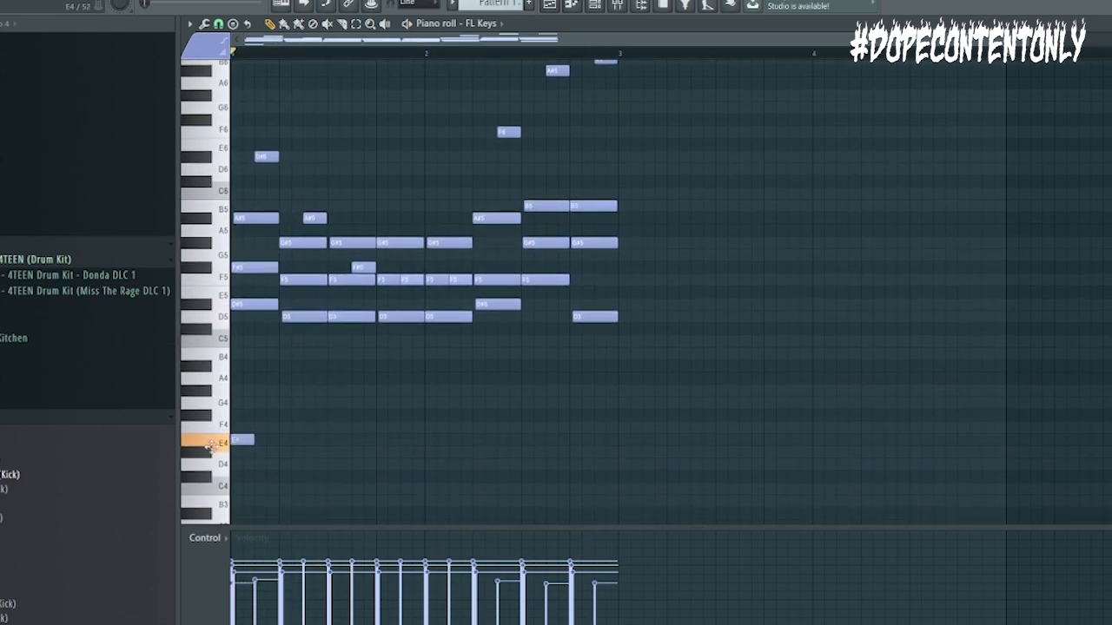
left_click_drag(247, 450, 478, 456)
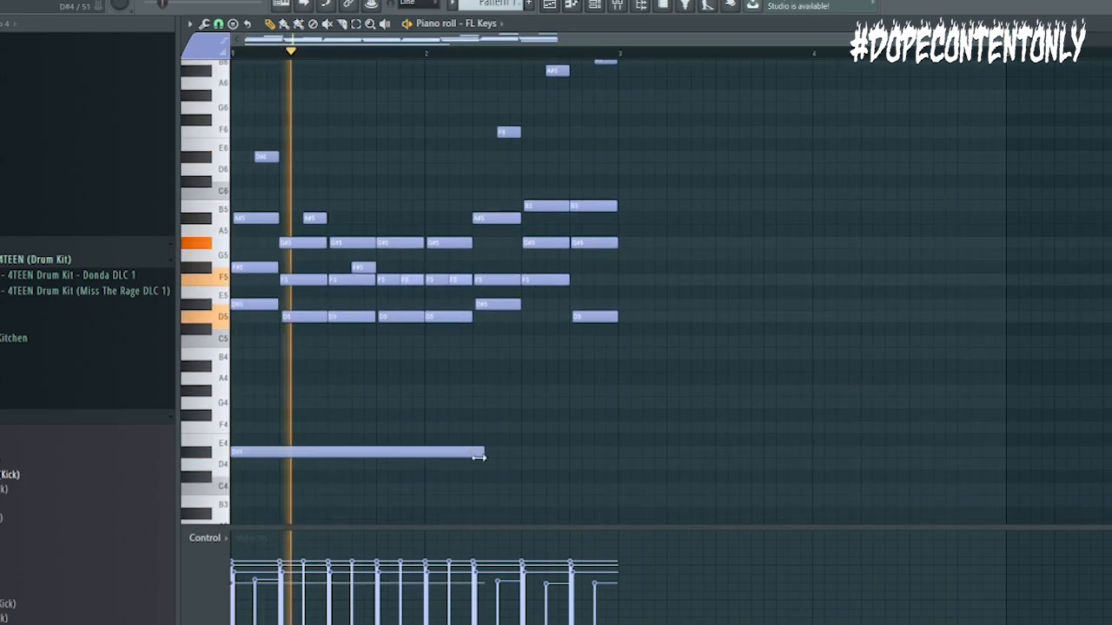
left_click_drag(357, 448, 321, 448)
key("space")
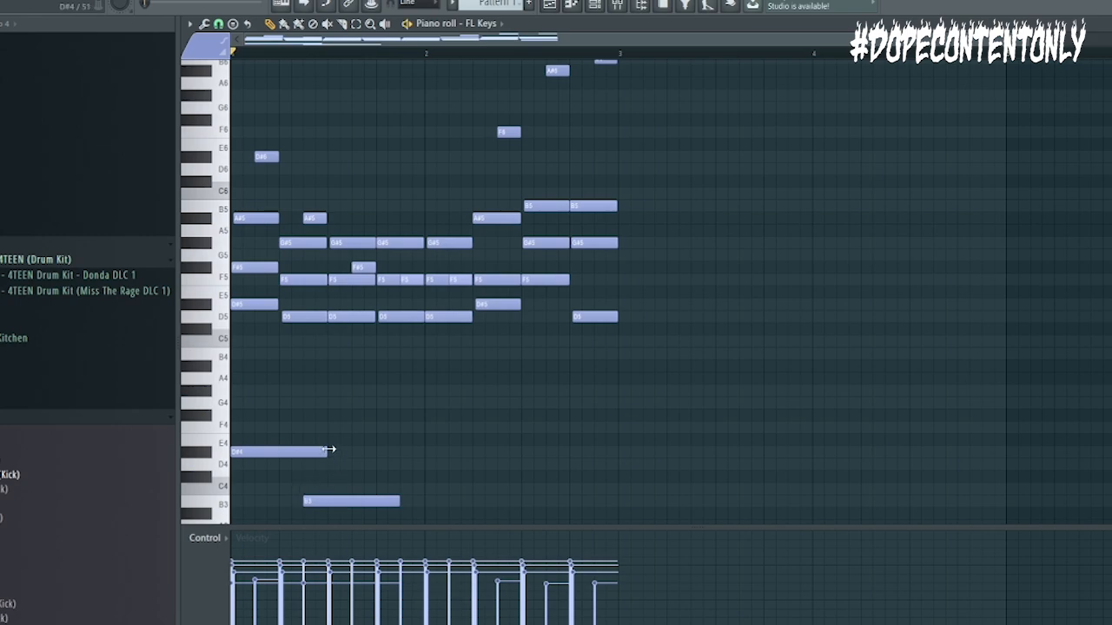
left_click_drag(328, 449, 304, 449)
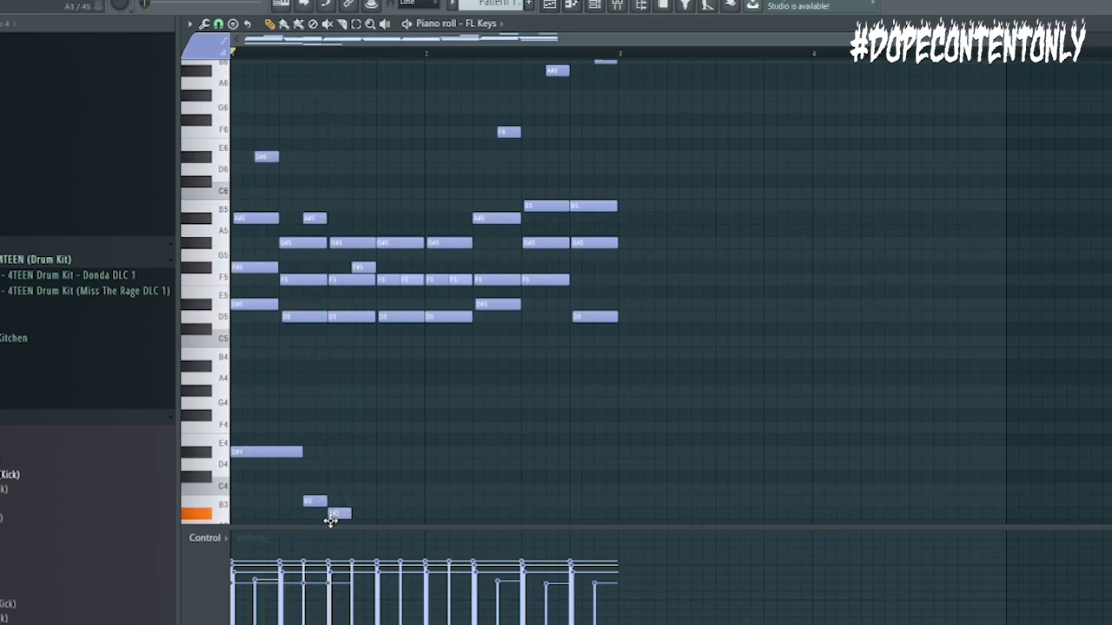
- Add an A#3 bass note from bar 1 beat 3 to bar 2 beat 3, then a B3 note filling the rest of bar 2
left_click_drag(330, 521, 617, 504)
key("space")
key("space")
key("space")
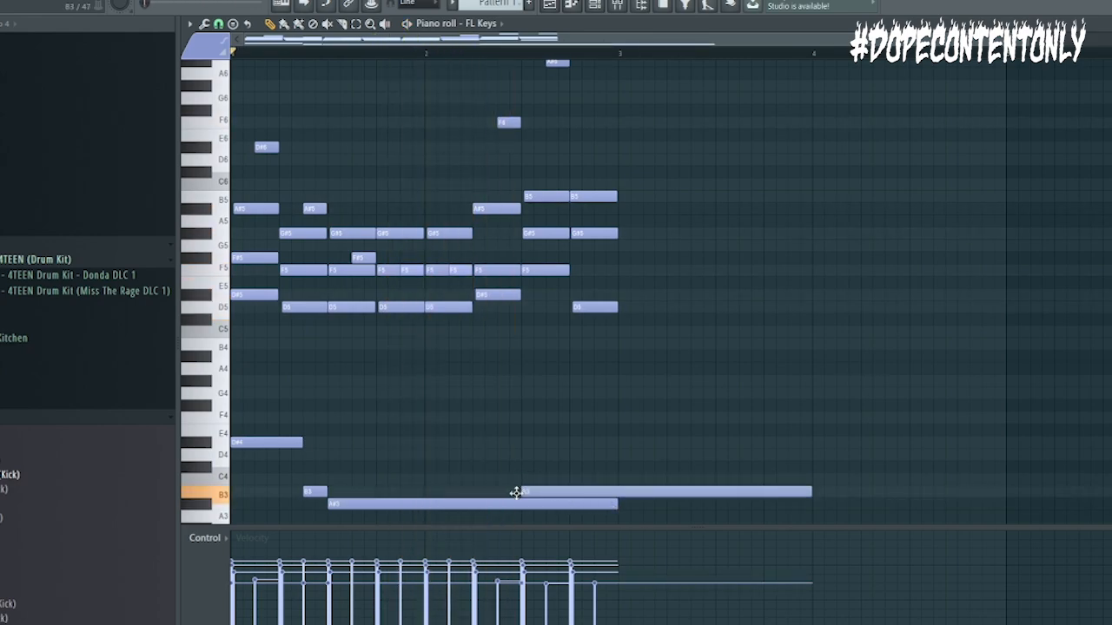
key("space")
left_click_drag(616, 504, 521, 504)
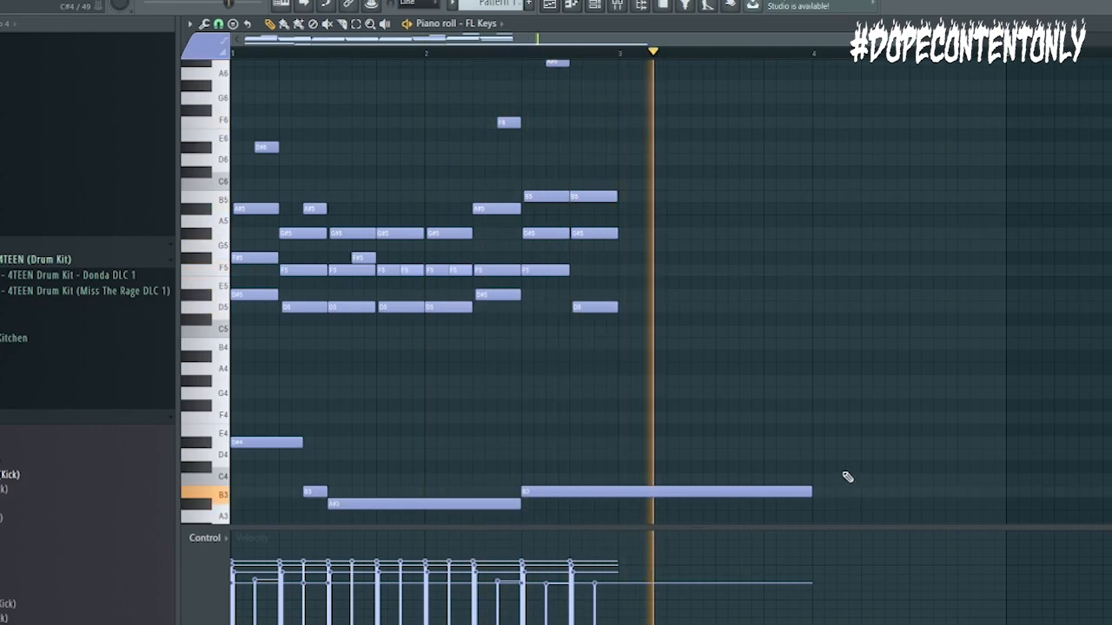
left_click_drag(812, 492, 614, 495)
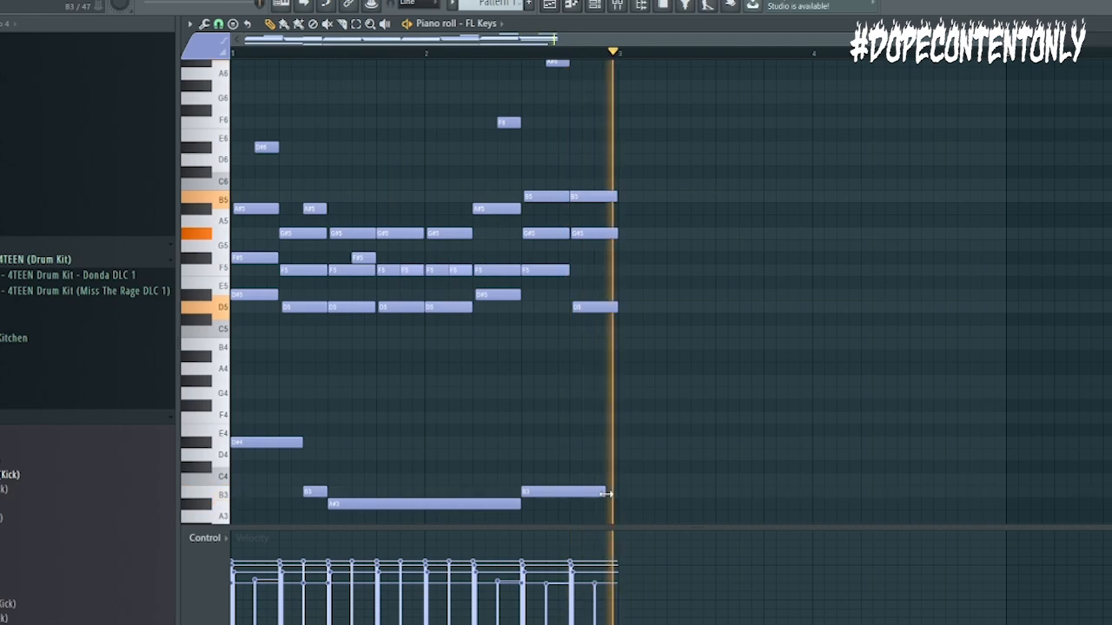
- Finish the last bass note at the end of bar 2 and move all four bass notes down one octave
left_click_drag(606, 492, 99, 447)
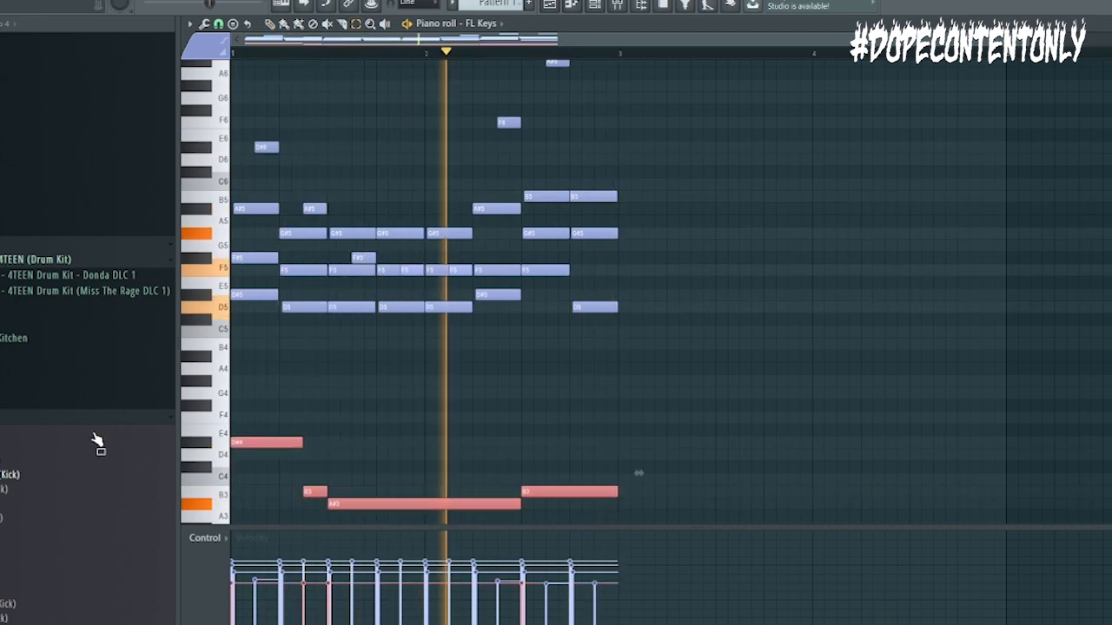
key("Delete")
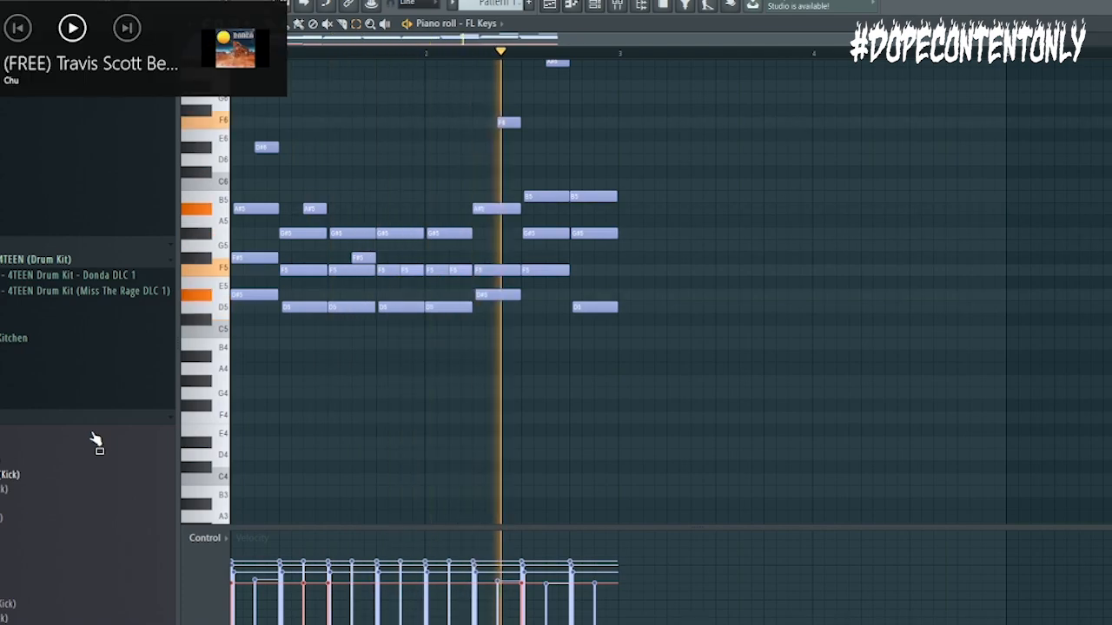
right_click(336, 366, "ctrl")
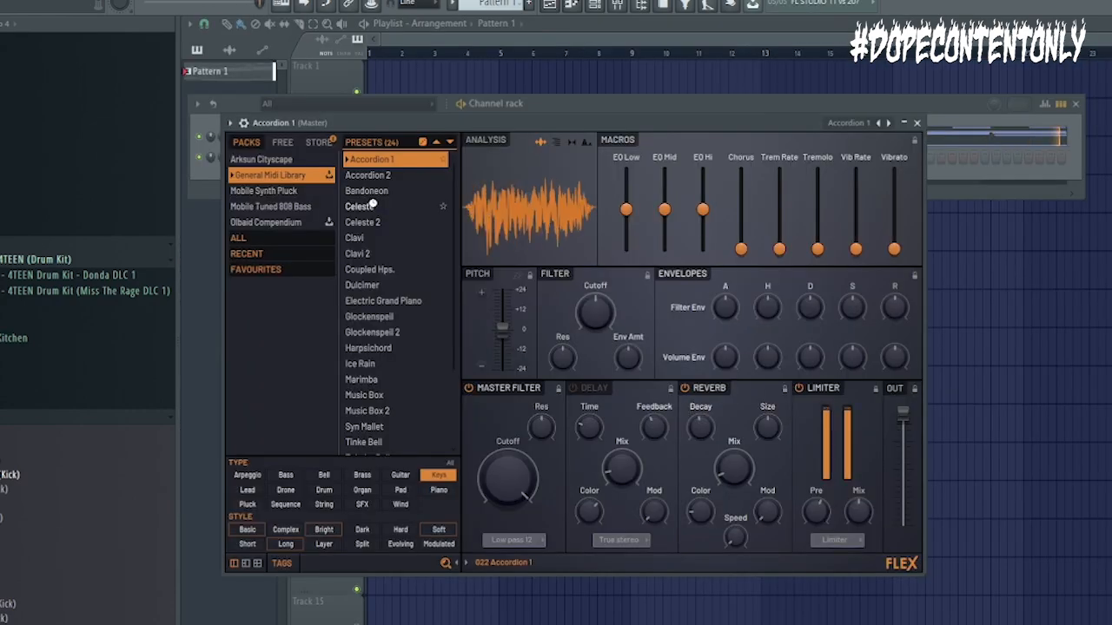
- Load the Celeste 2 preset from the General Midi Library in FLEX and open that channel's piano roll
left_click(372, 205)
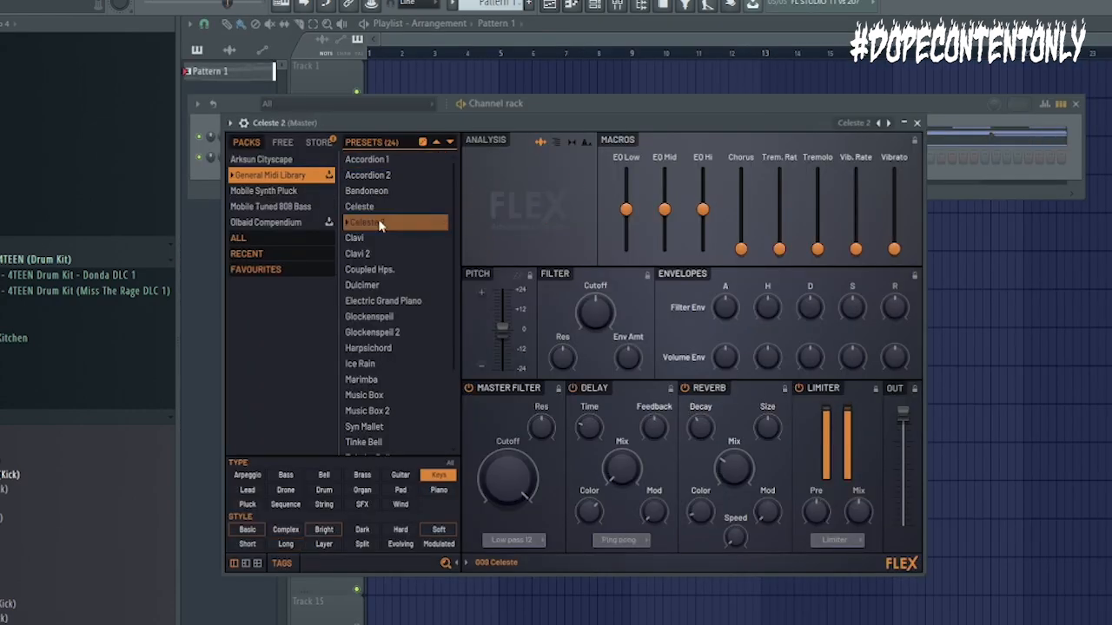
left_click(953, 182)
left_click(569, 130)
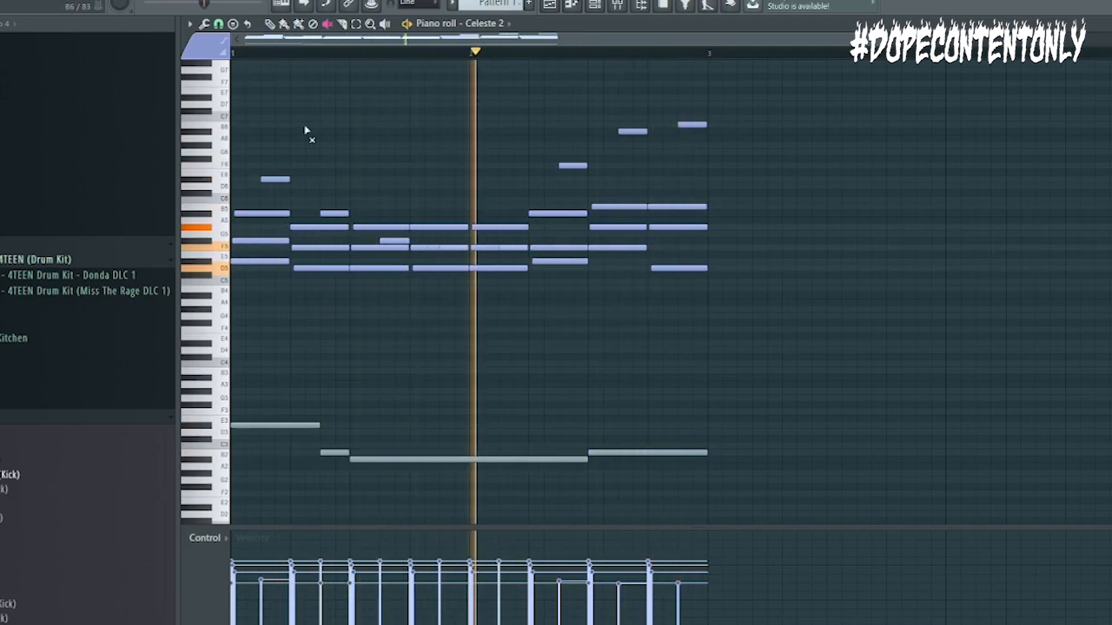
- Raise the lowest note of every Celeste 2 chord, plus the last chord's G#5, by one octave
left_click(253, 262)
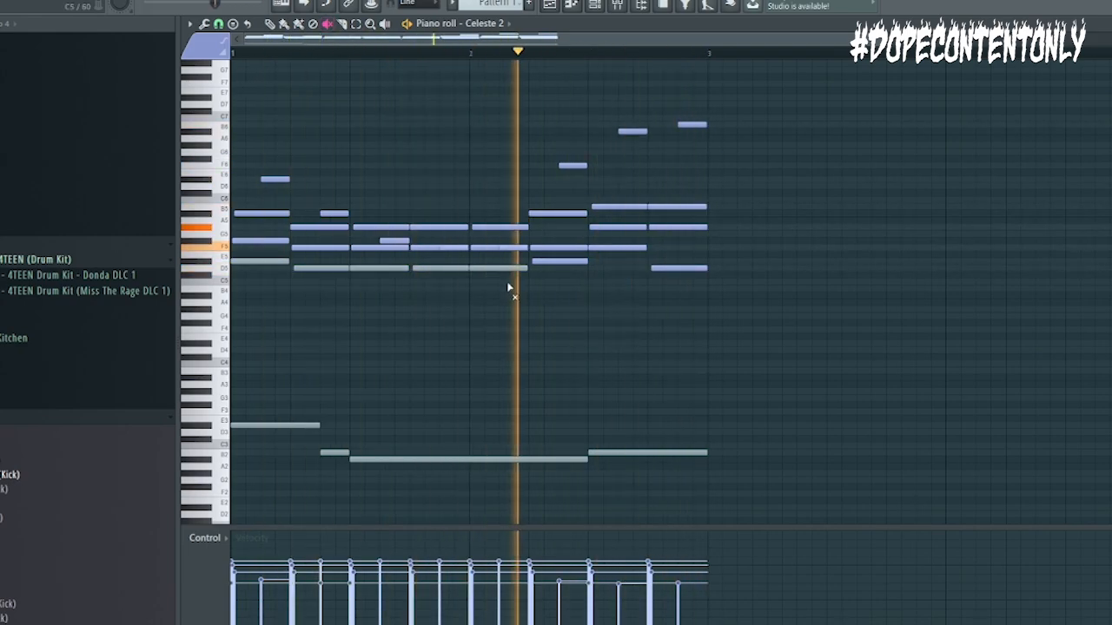
mouse_move(382, 269)
left_mouse_down()
mouse_move(268, 263)
mouse_move(530, 323)
left_mouse_up()
key("e")
left_click(618, 249, "ctrl+shift")
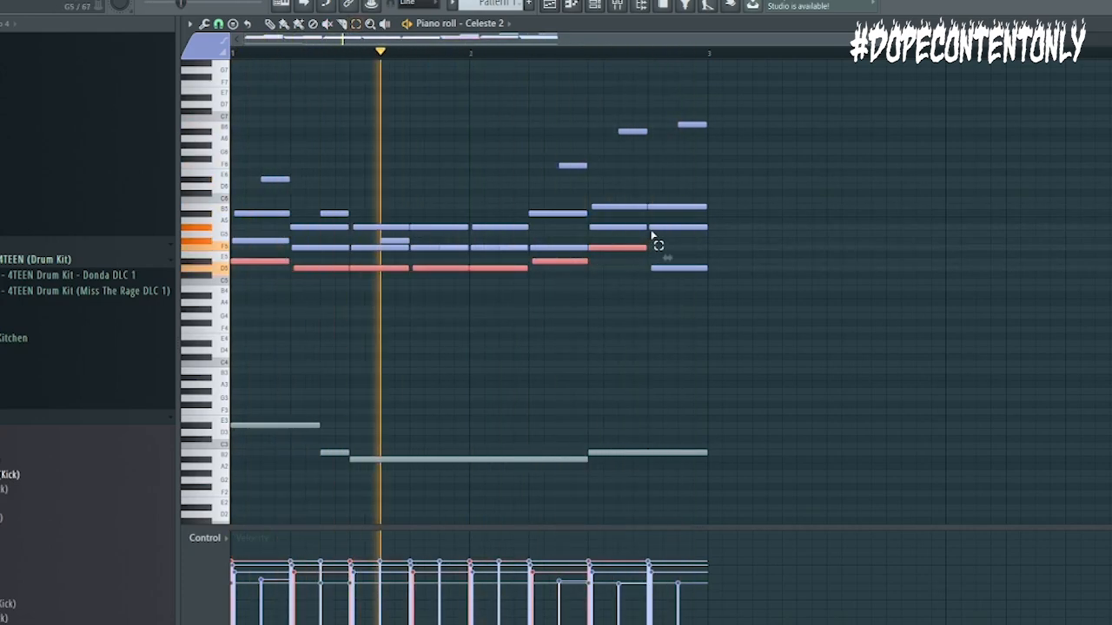
left_click(659, 228, "ctrl+shift")
left_click(673, 268, "ctrl+shift")
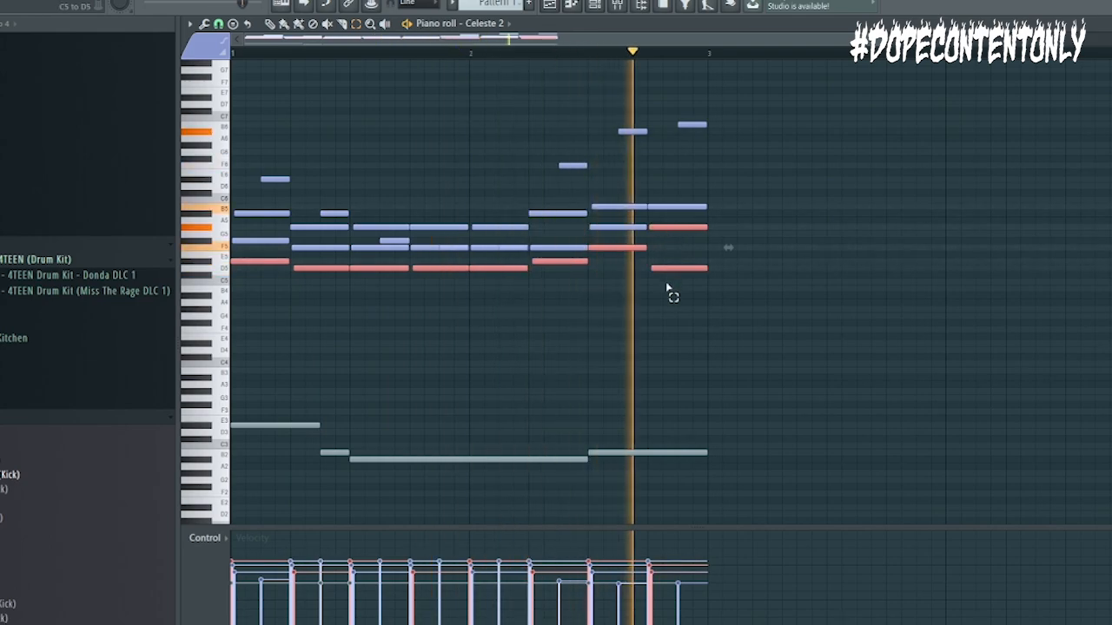
key("ctrl+Up")
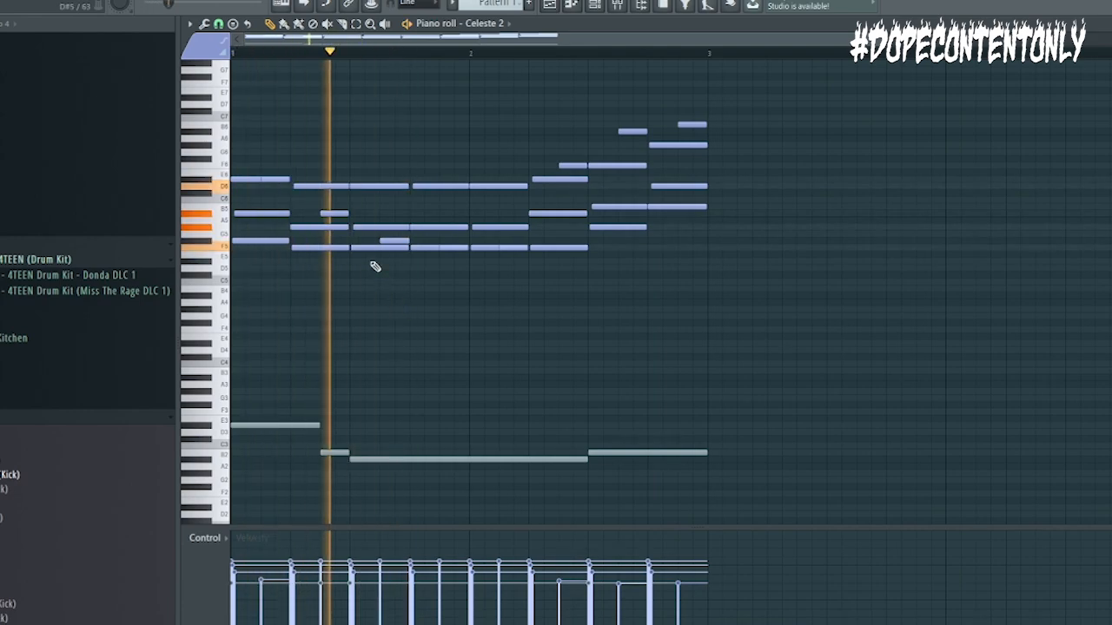
key("e")
left_click(432, 228)
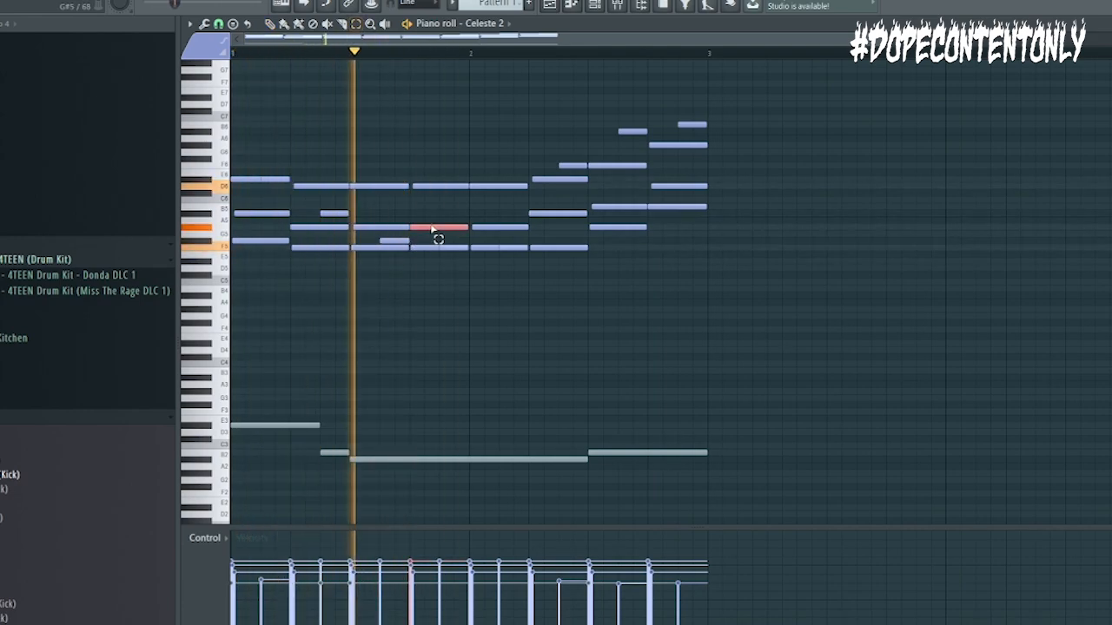
key("ctrl+Down")
key("ctrl+Up")
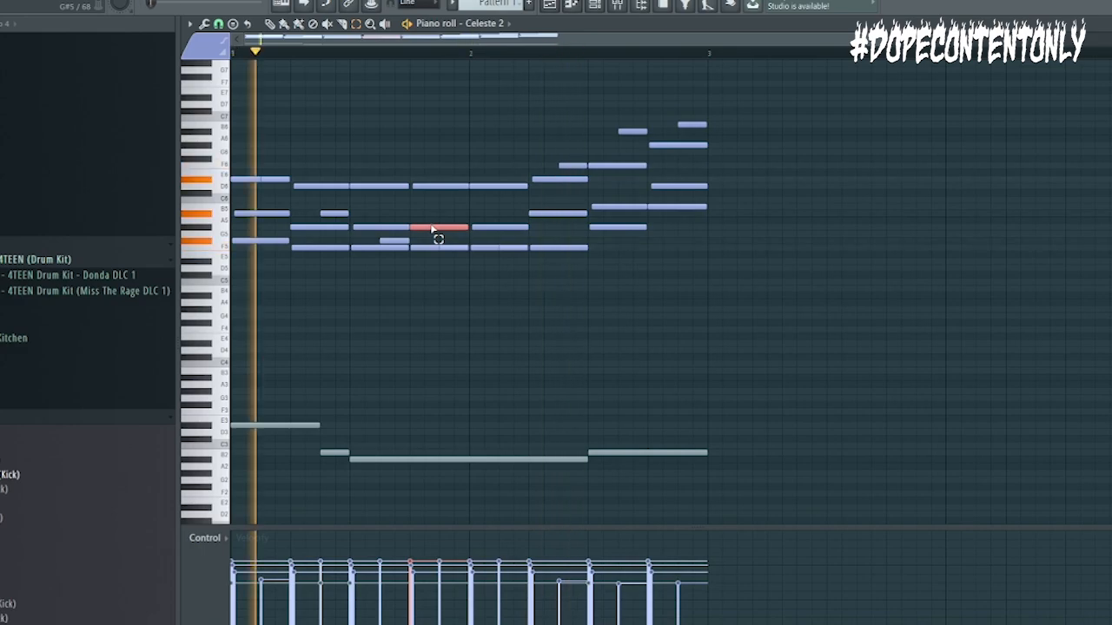
- Lower the D6 note on beat 4 of bar 1 in the Celeste 2 part by one octave
left_click(433, 186, "shift")
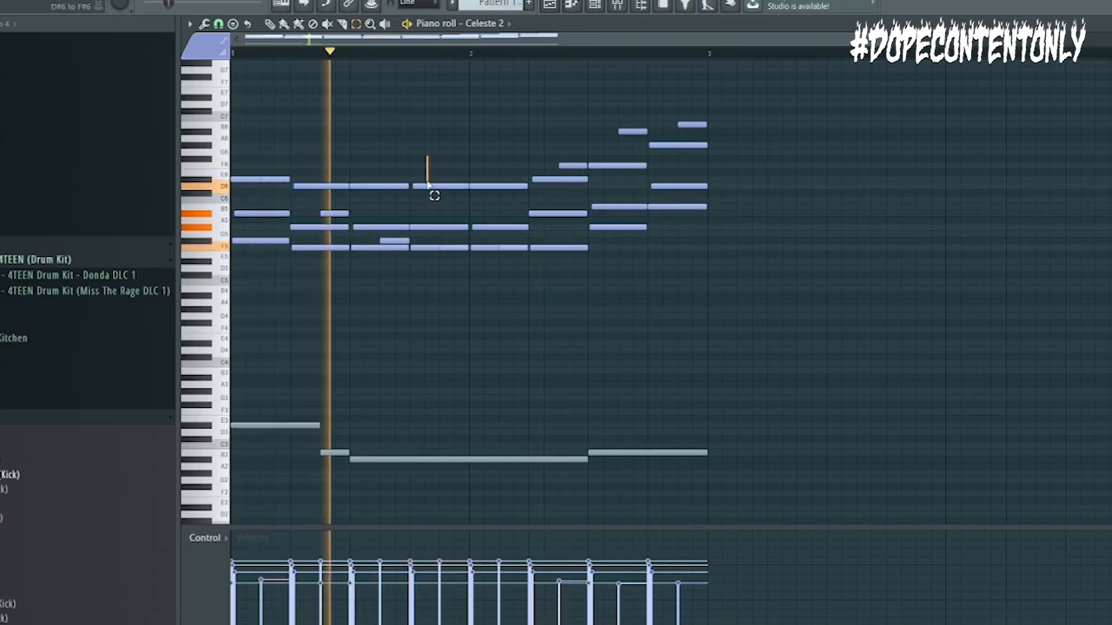
left_click(428, 187)
key("ctrl+Down")
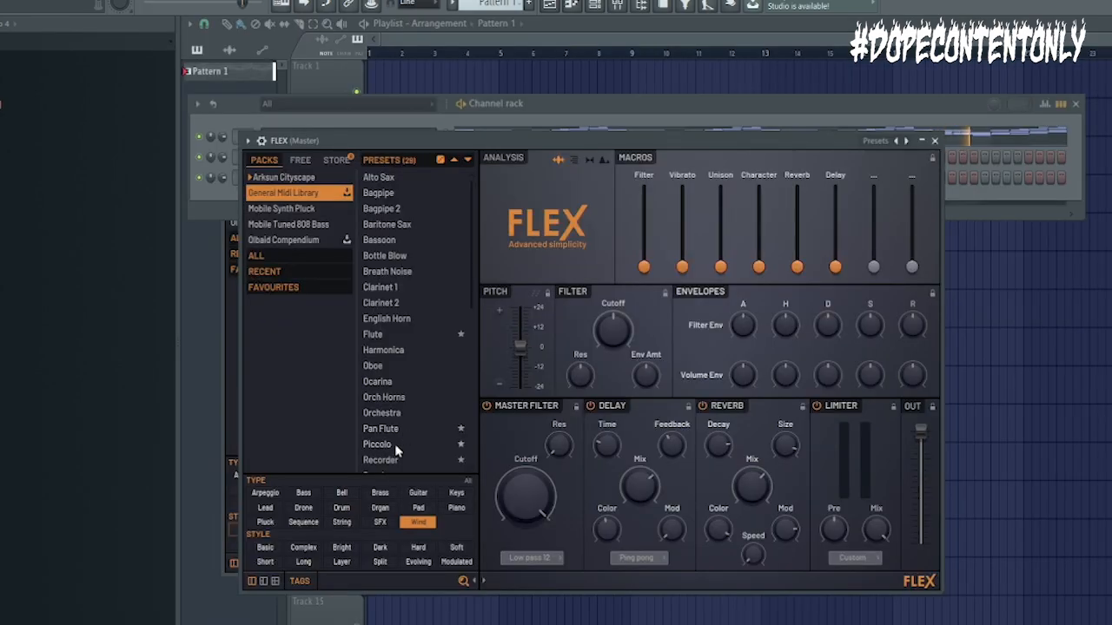
- Load the Piccolo preset from the General Midi Library in FLEX and open the Piccolo channel's piano roll
left_click(395, 444)
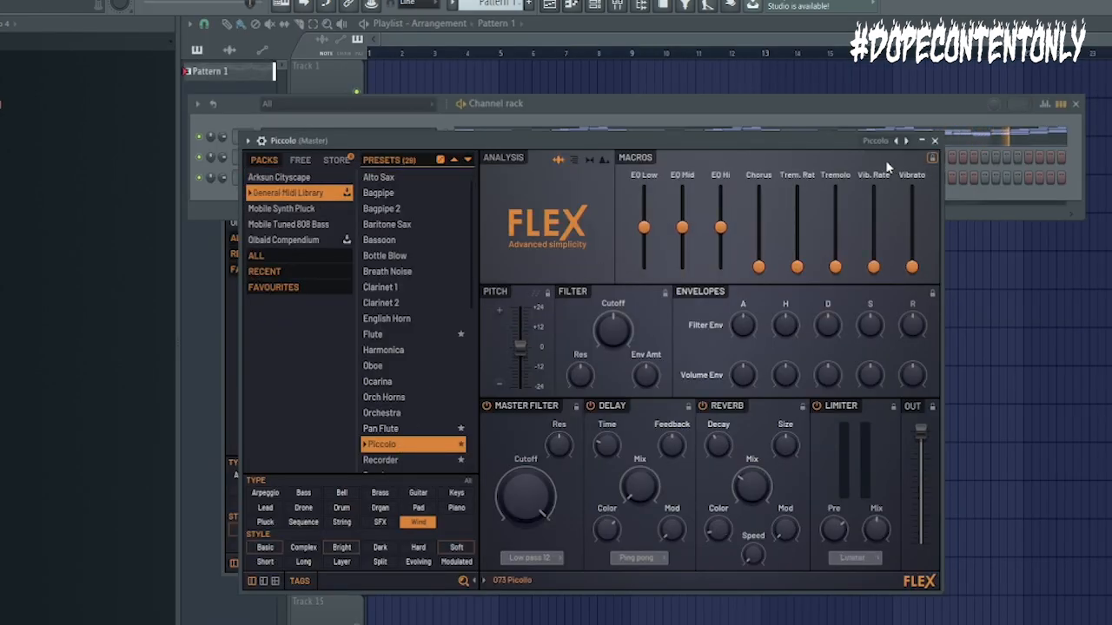
left_click(934, 140)
right_click(376, 159)
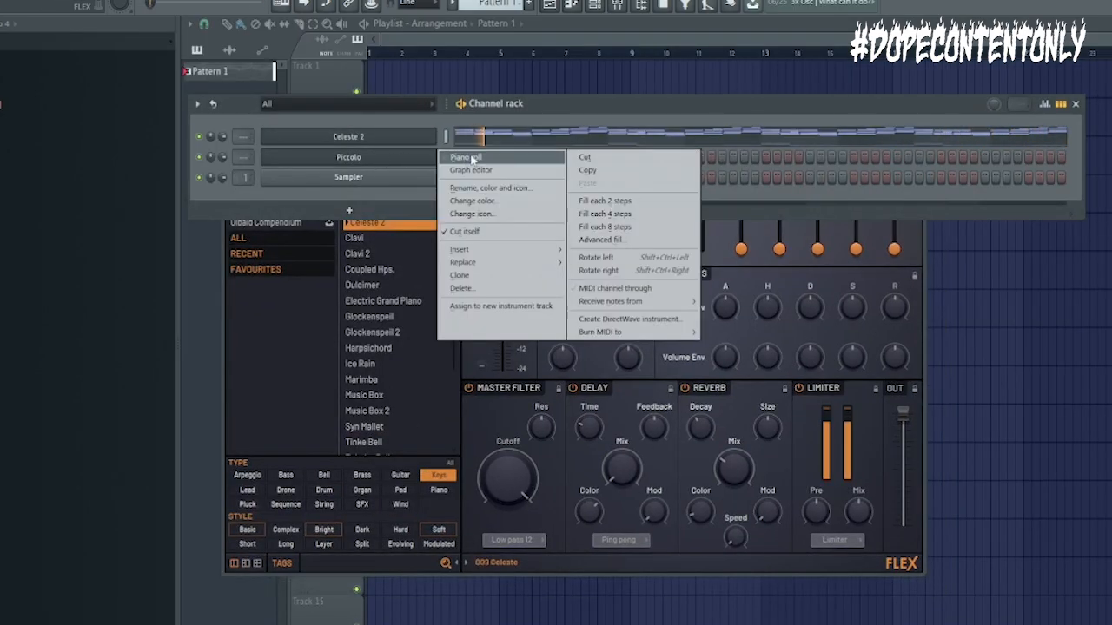
left_click(466, 157)
- Place a short A#5 note at the start of bar 1 and an F#5 note on the second half of beat 1
key("space")
left_click(232, 180)
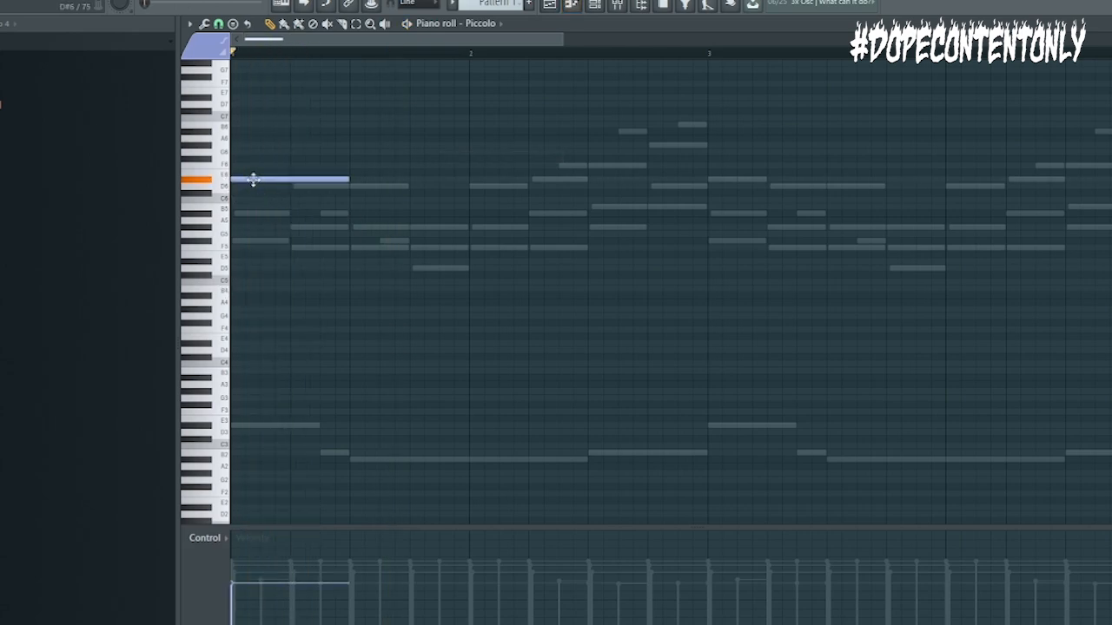
key("space")
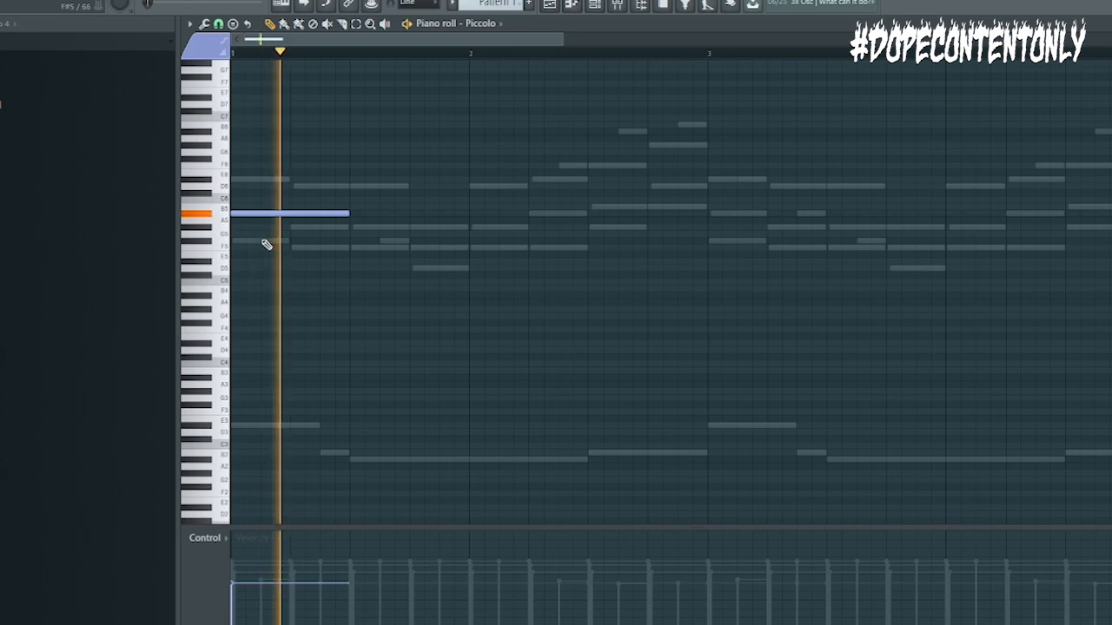
left_click(261, 241)
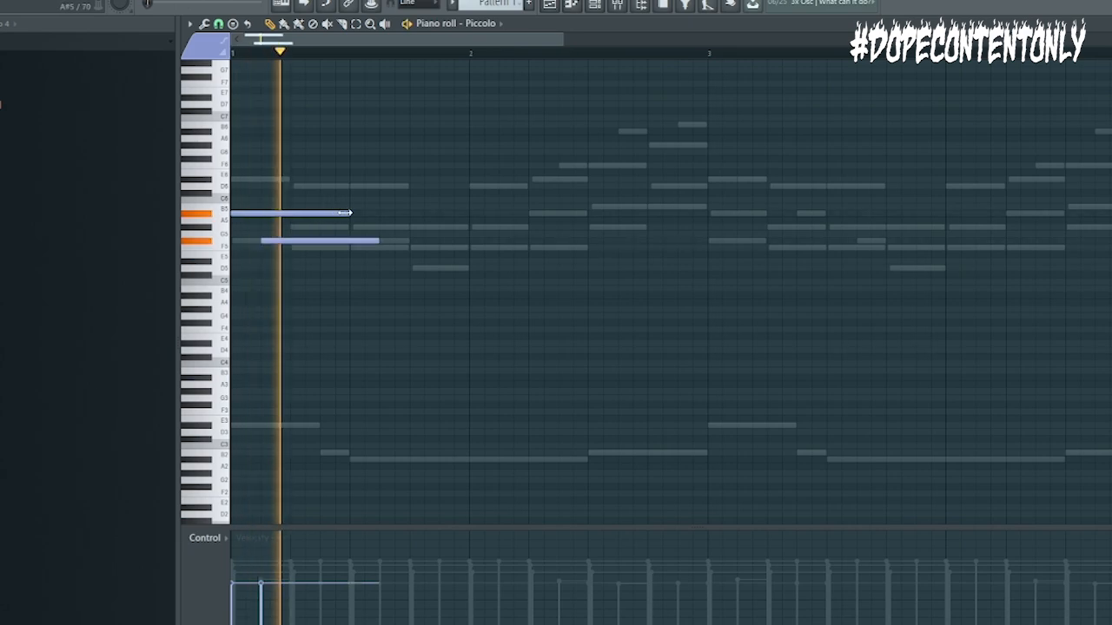
key("space")
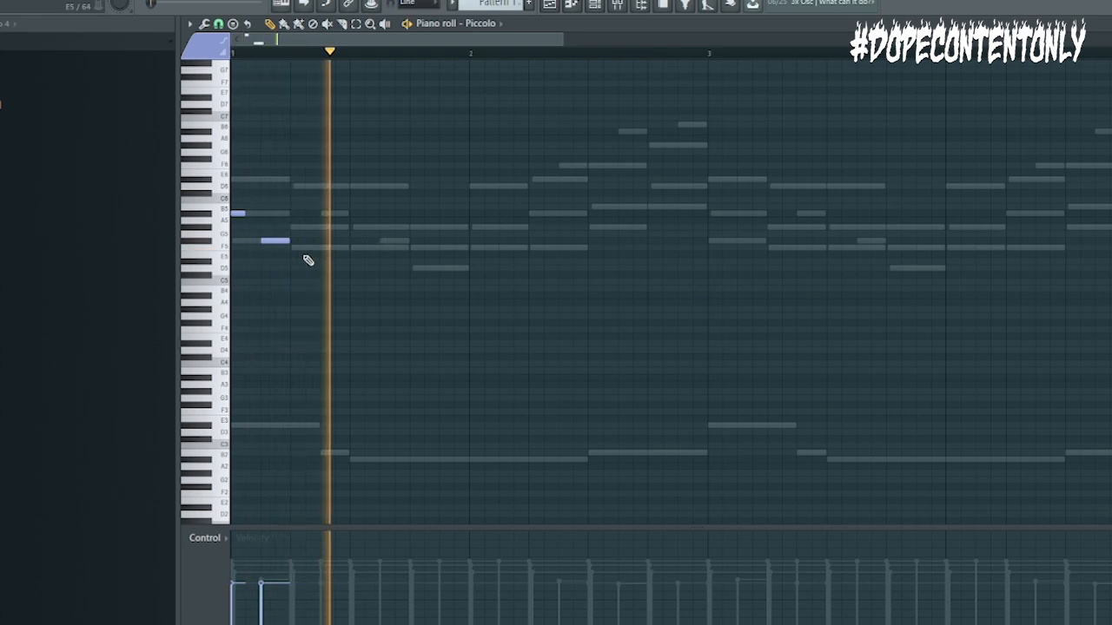
- Add an F5 note on beat 2 of bar 1, stretch it to the end of the bar and audition the melody
key("space")
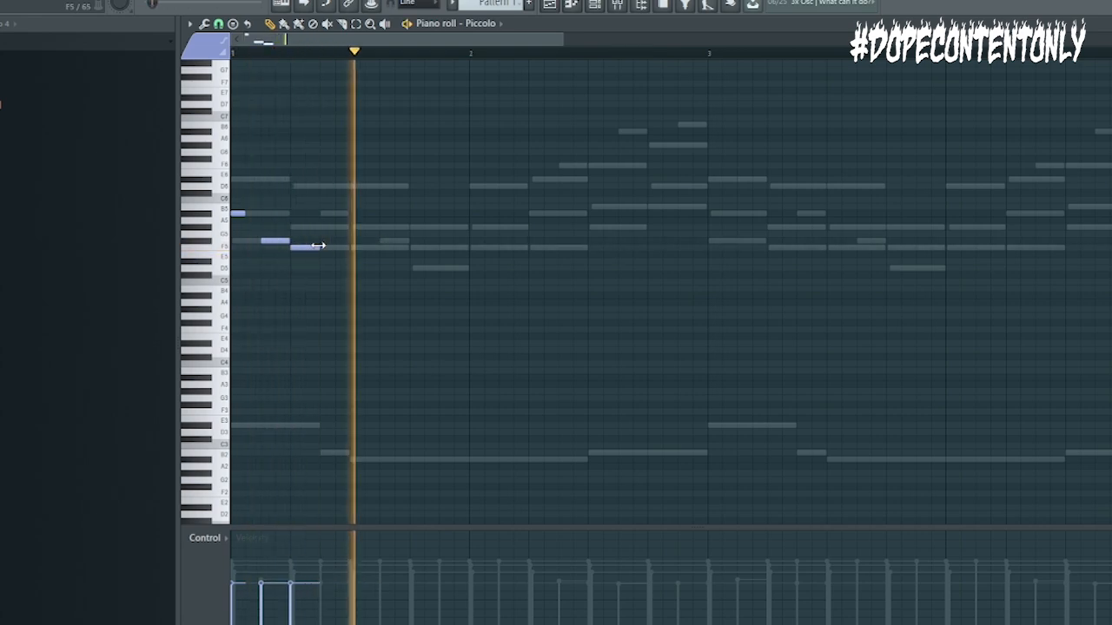
left_click_drag(424, 240, 461, 243)
key("space")
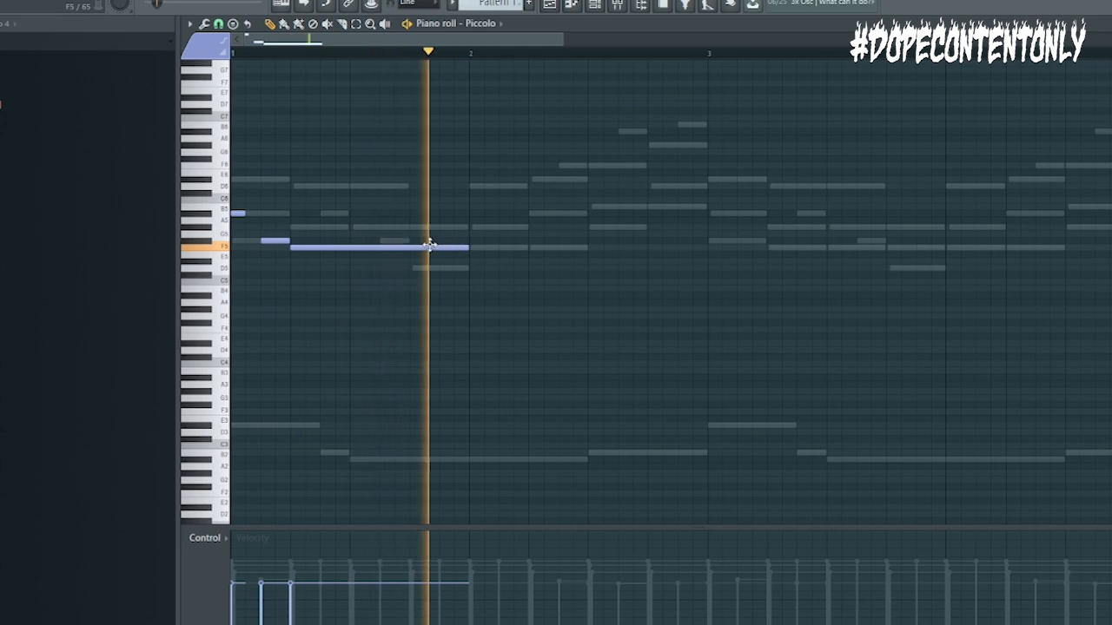
key("space")
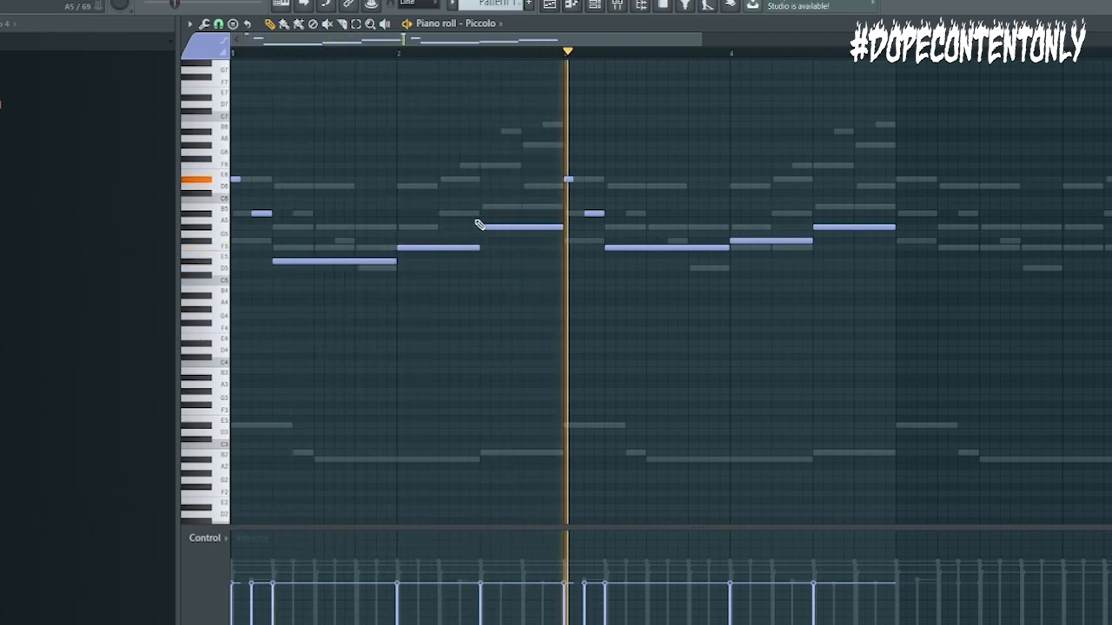
- Audition the Piccolo melody, moving the bar 2 beat 3 note to F#5 and the long bar 1 beat 2 note to G#5
key("space")
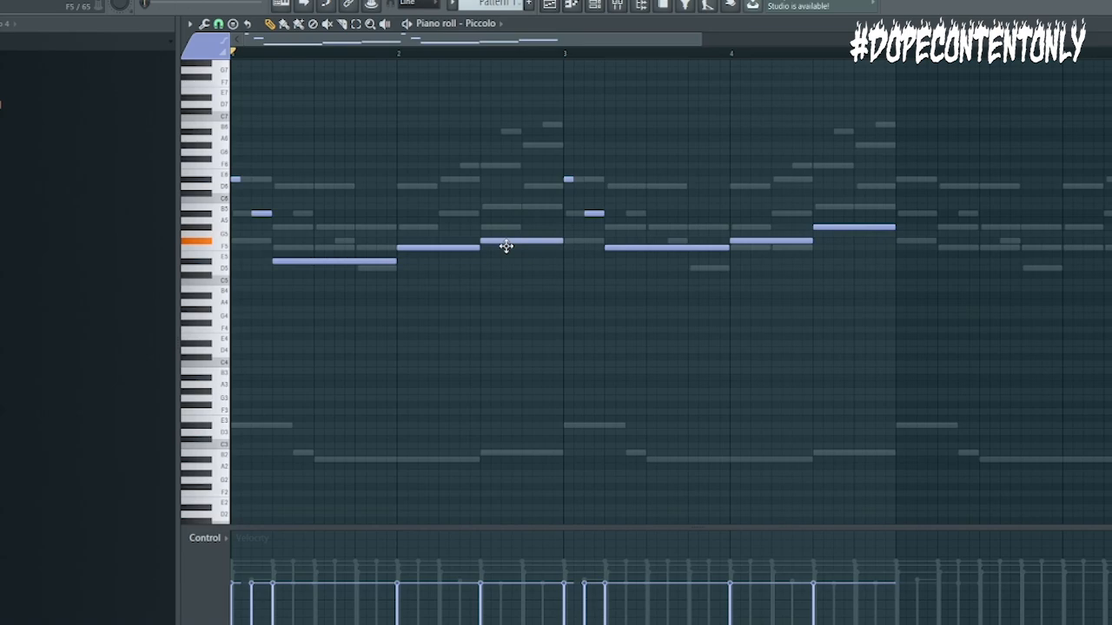
key("space")
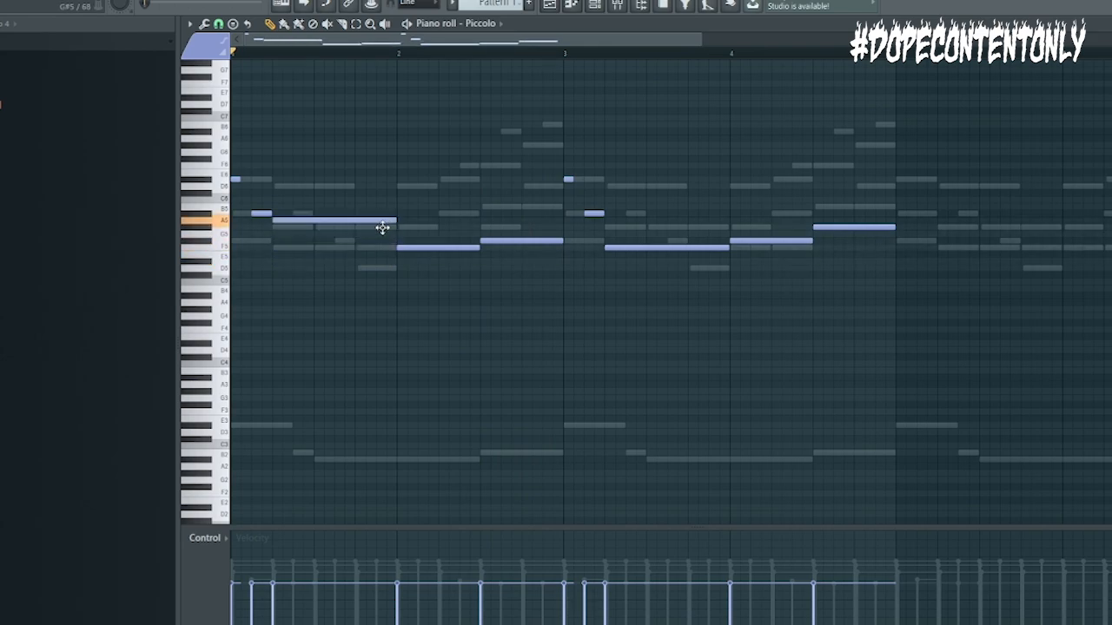
key("space")
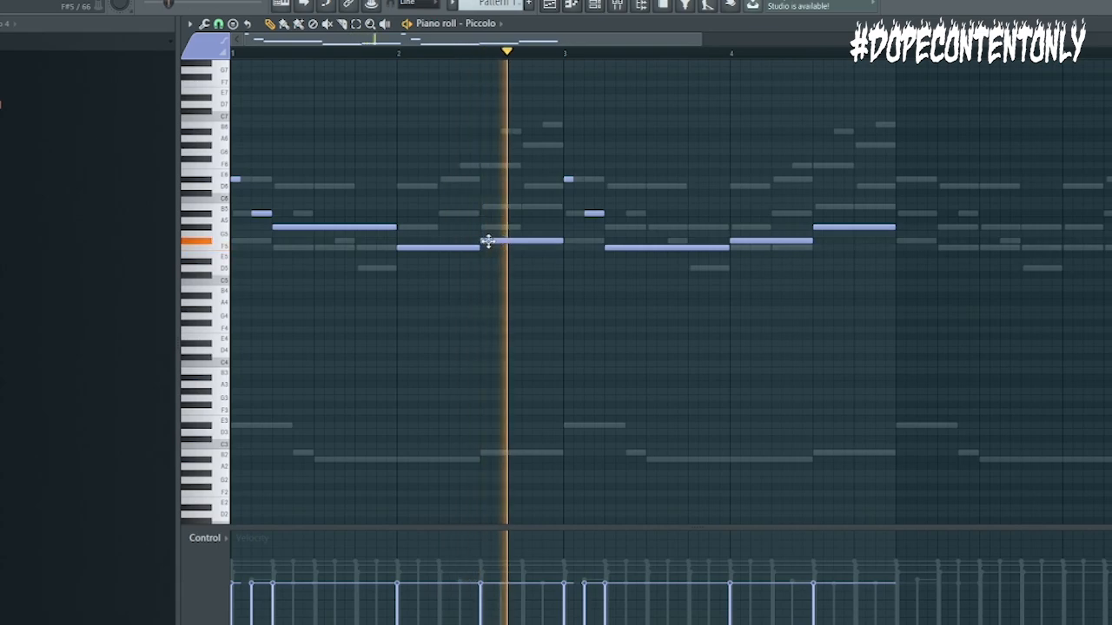
key("space")
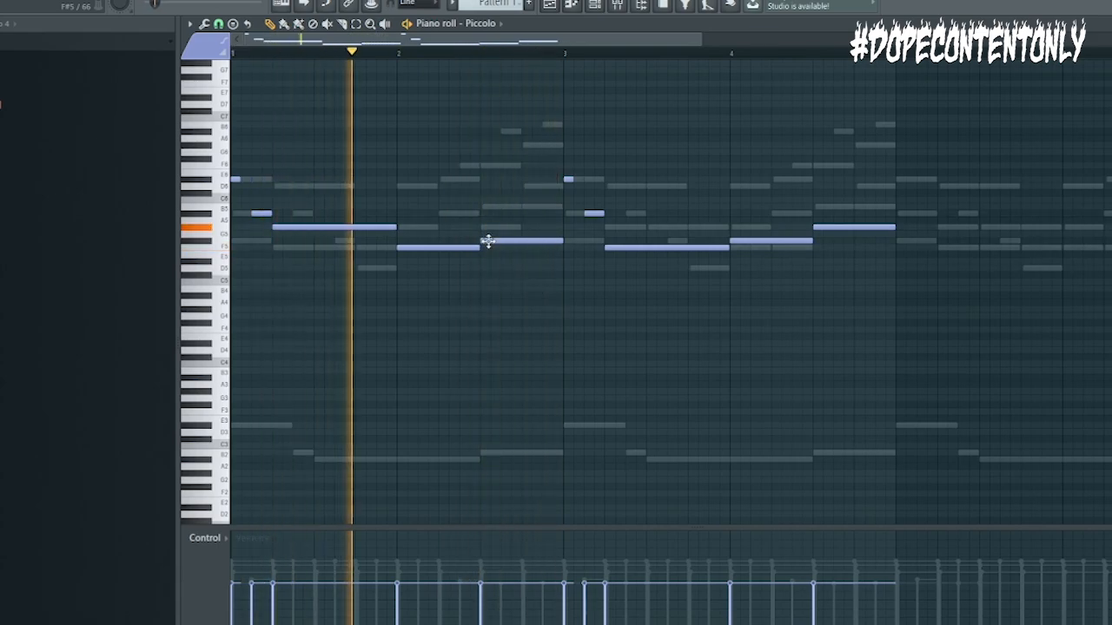
key("space")
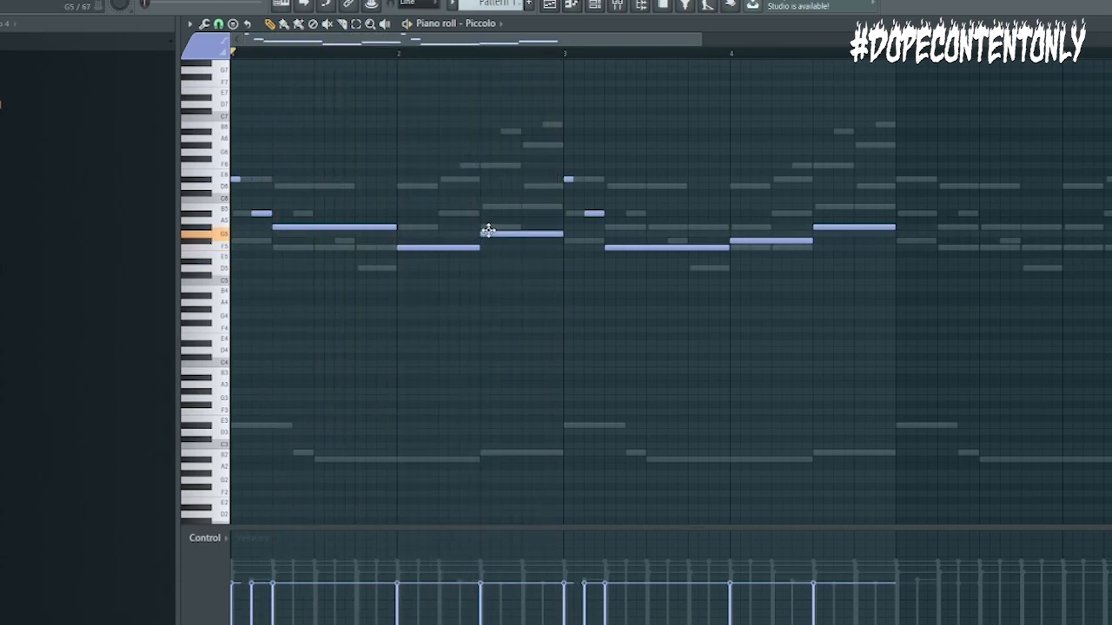
- Add two short F5 notes in bar 2, one on the second half of beat 1 and one on beat 2
key("space")
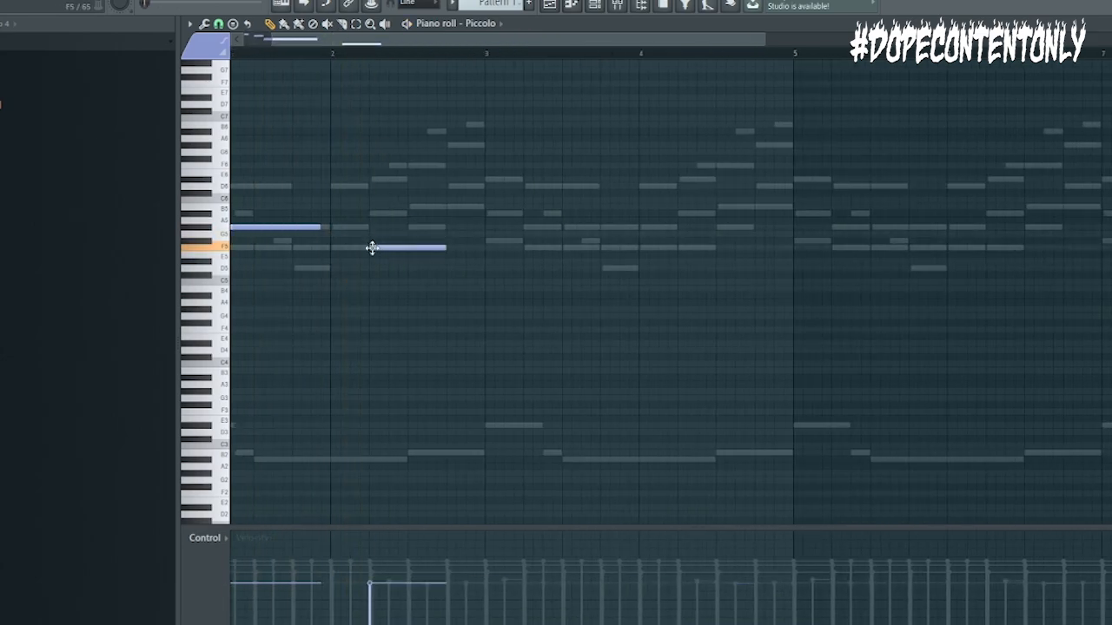
left_click_drag(449, 247, 393, 248)
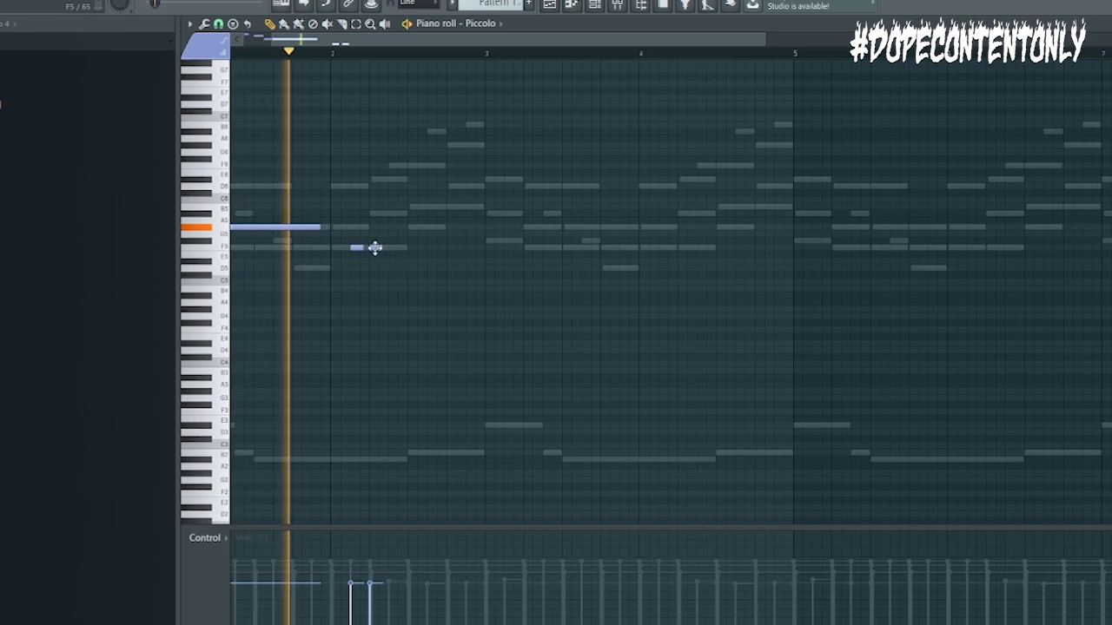
key("space")
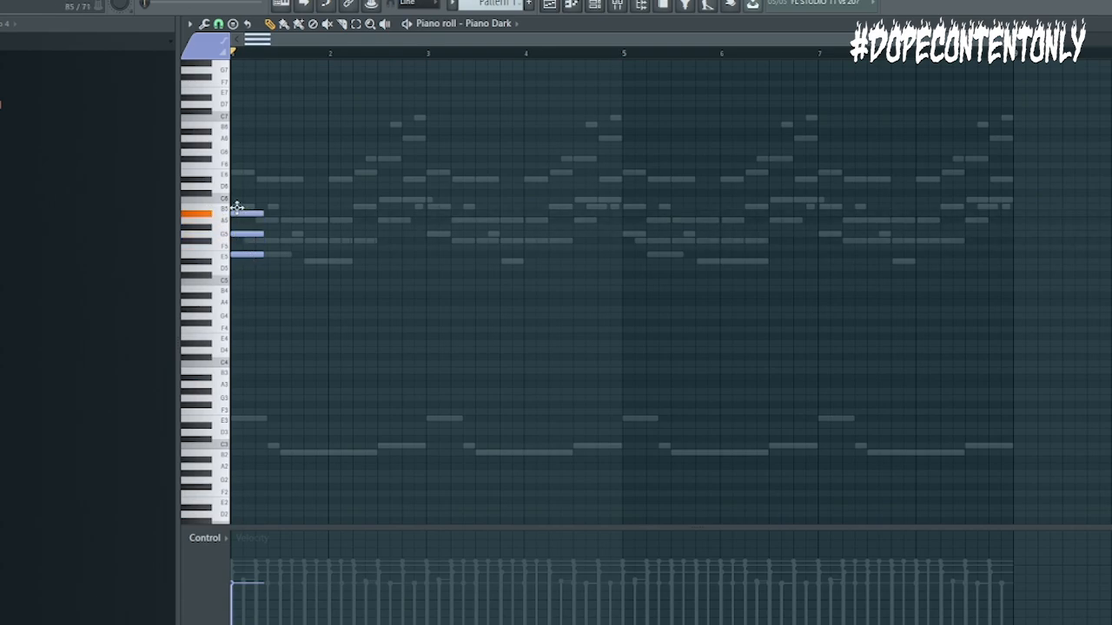
- Raise the first Piano Dark chord's top note to B5 and add a D#5, F#5 and A5 chord on bar 1 beat 4
key("space")
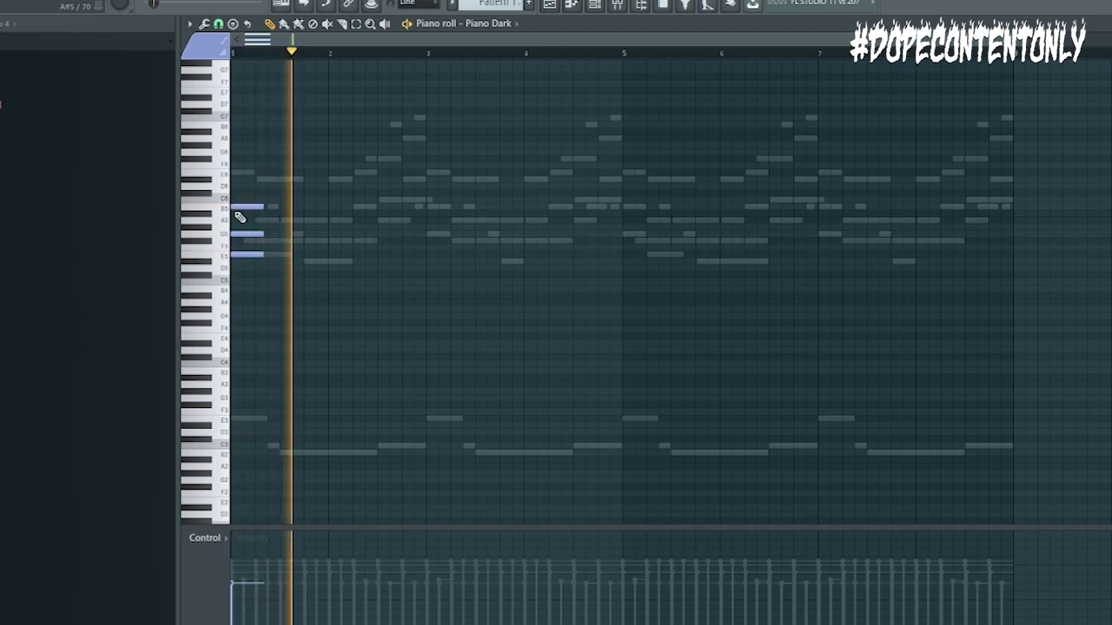
key("space")
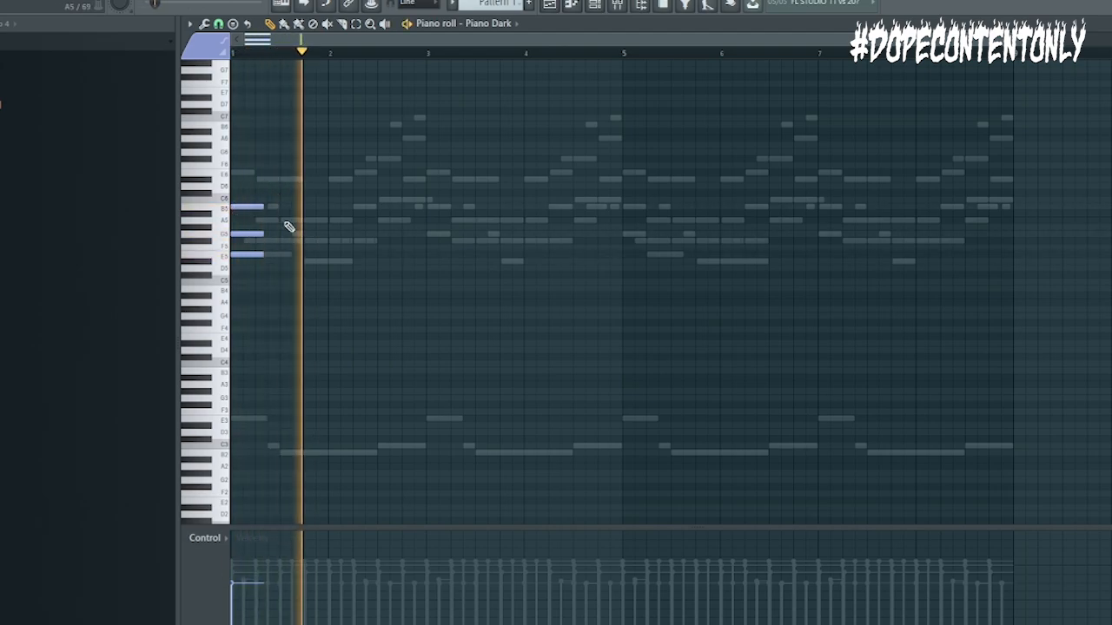
left_click(305, 262)
left_click(307, 241)
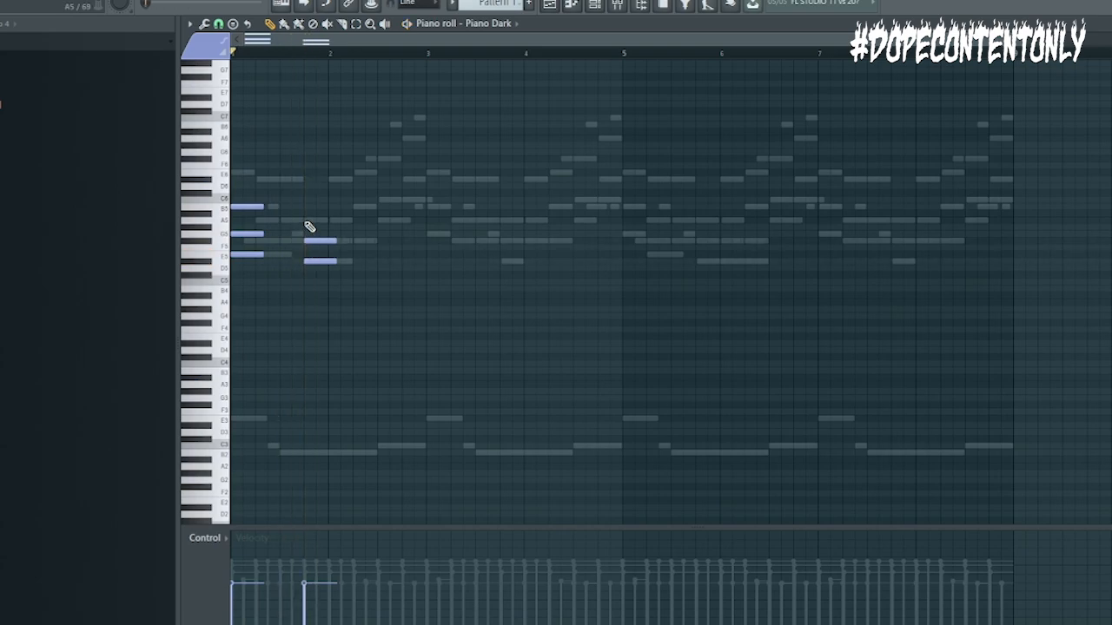
left_click(304, 221)
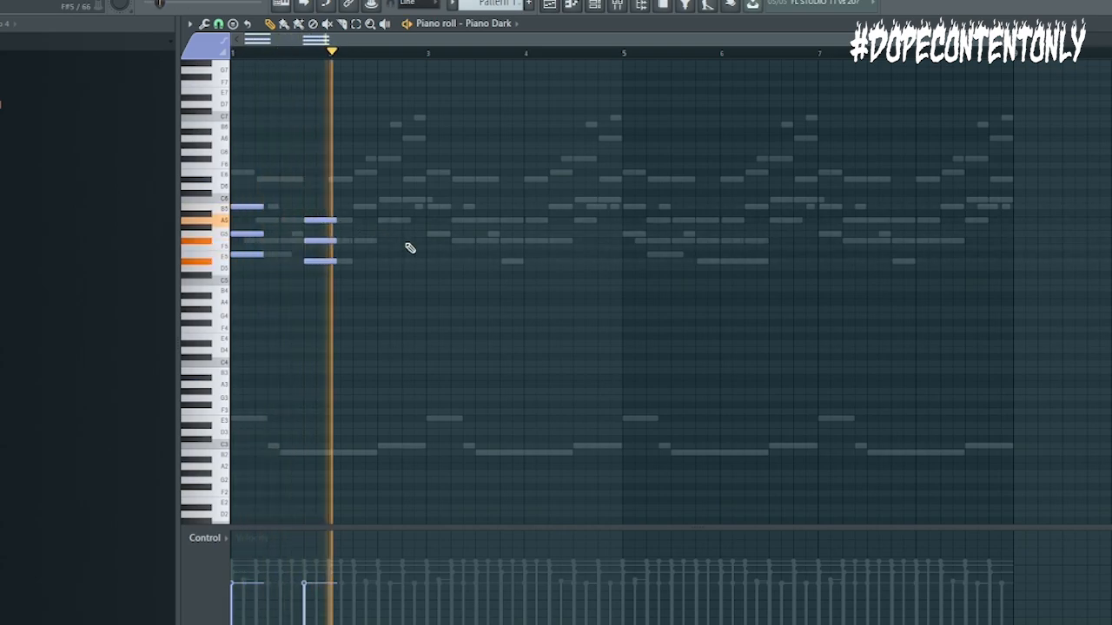
- Extend both chords with Quick Legato up to bar 3, using a temporary G5 note there and deleting it
left_click(428, 235)
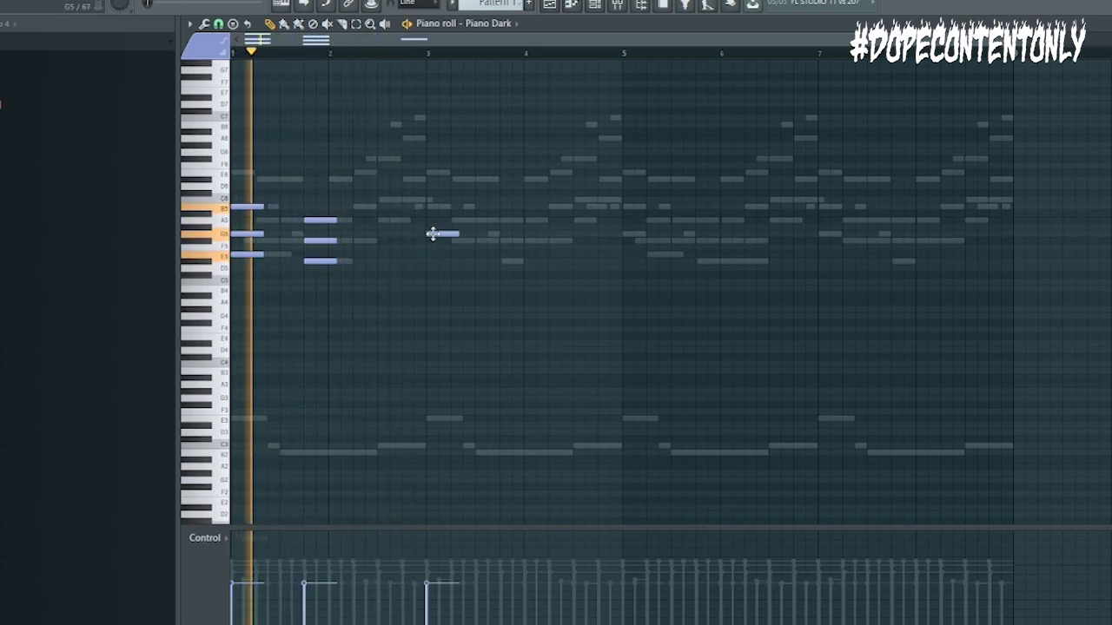
key("ctrl+l")
right_click(434, 235)
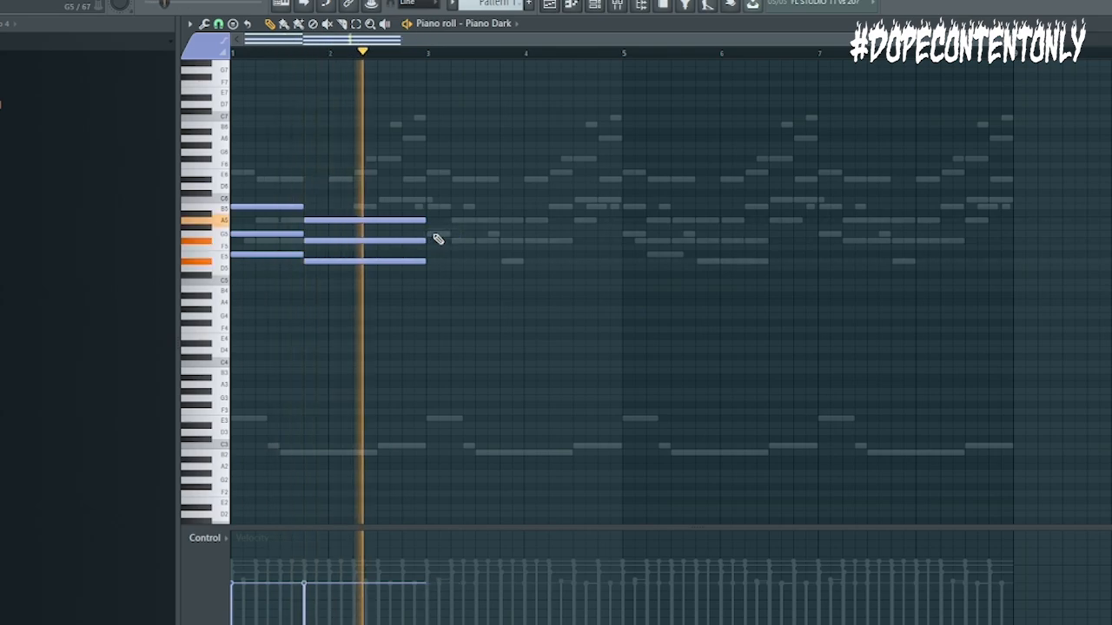
- Duplicate the two-bar chord progression three times to fill eight bars and deselect the notes
key("ctrl+b")
key("ctrl+b")
key("ctrl+b")
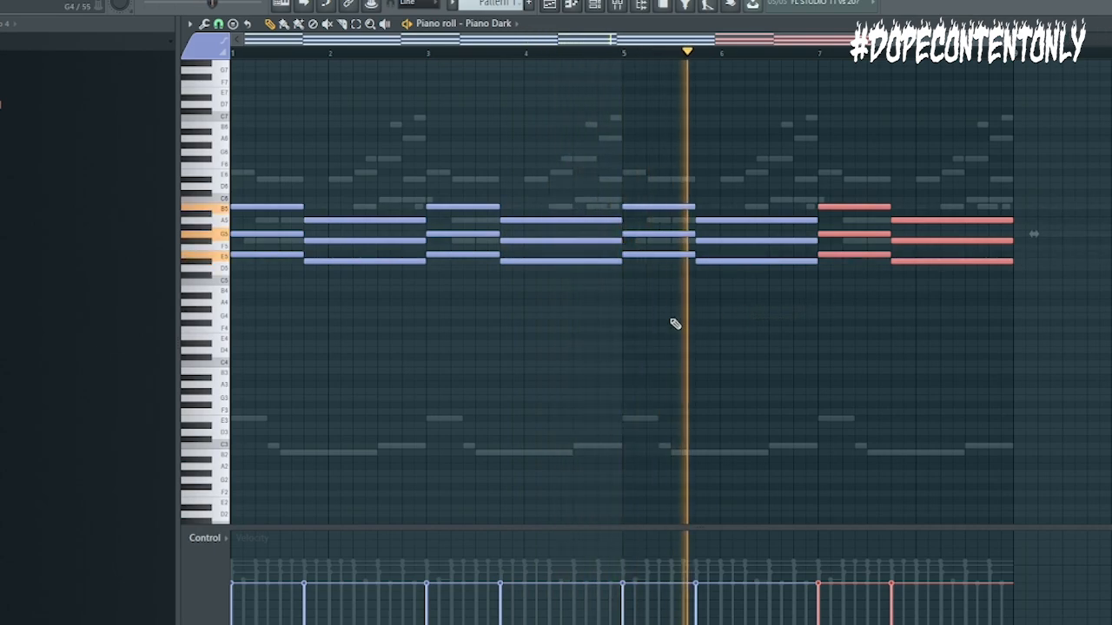
key("ctrl+d")
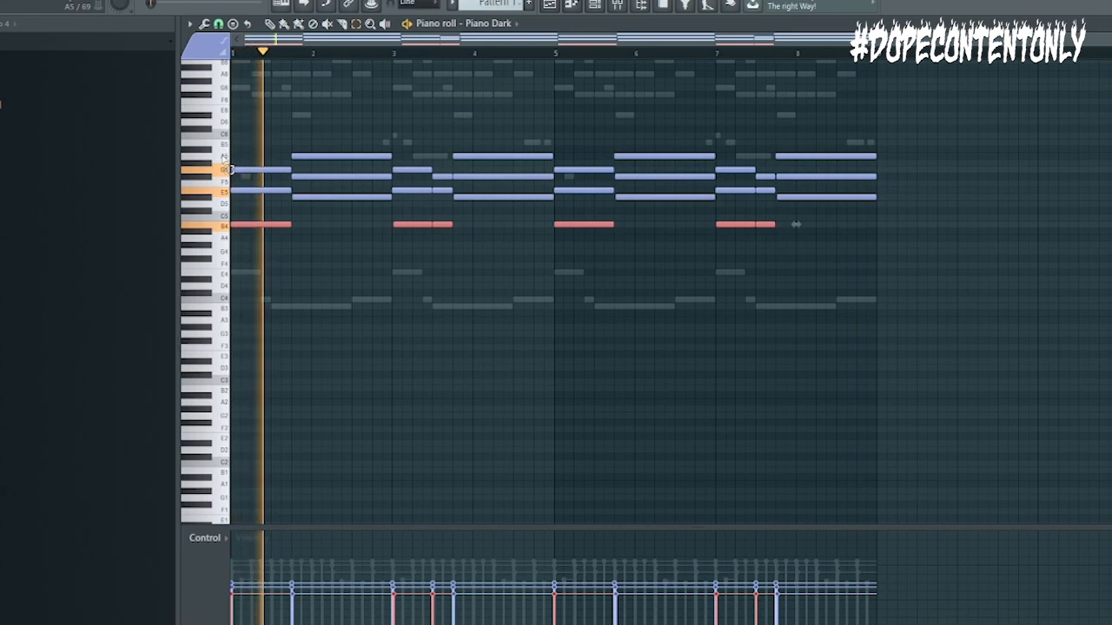
left_click(223, 158, "ctrl+shift")
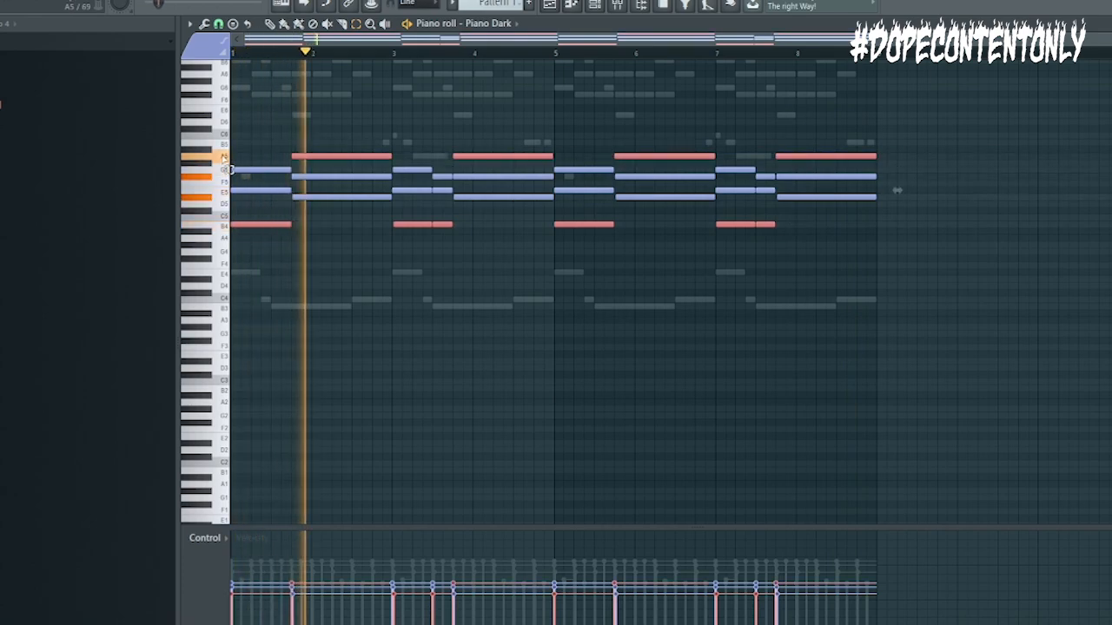
key("shift+Down")
key("shift+Up")
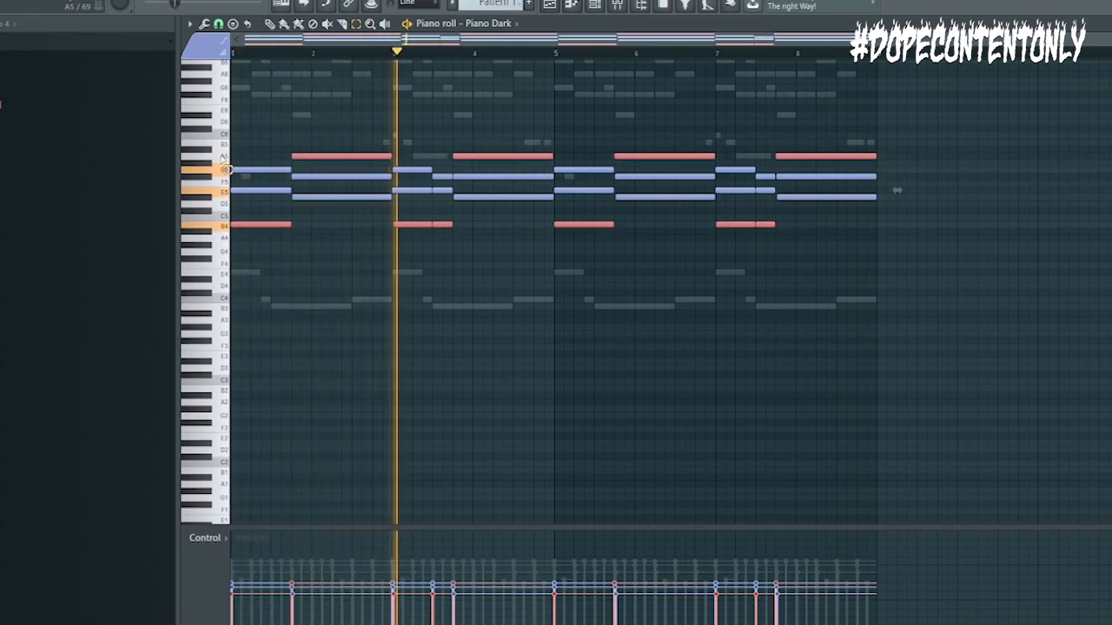
- Lower all A5 notes of the Piano Dark chords by one octave and listen to the progression
left_click(223, 159, "ctrl")
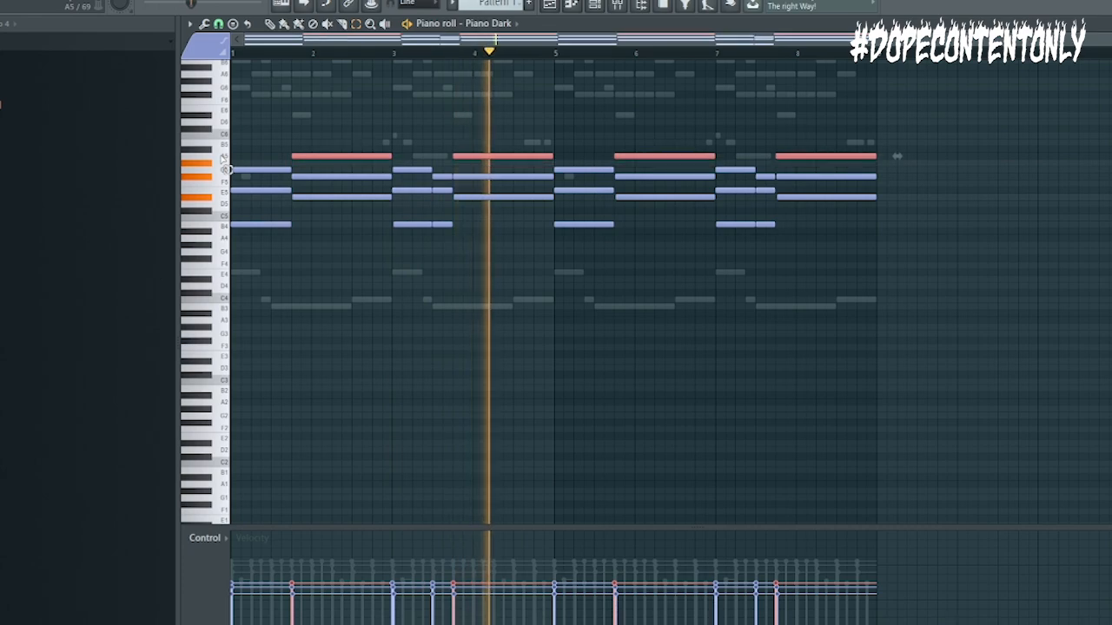
key("ctrl+Down")
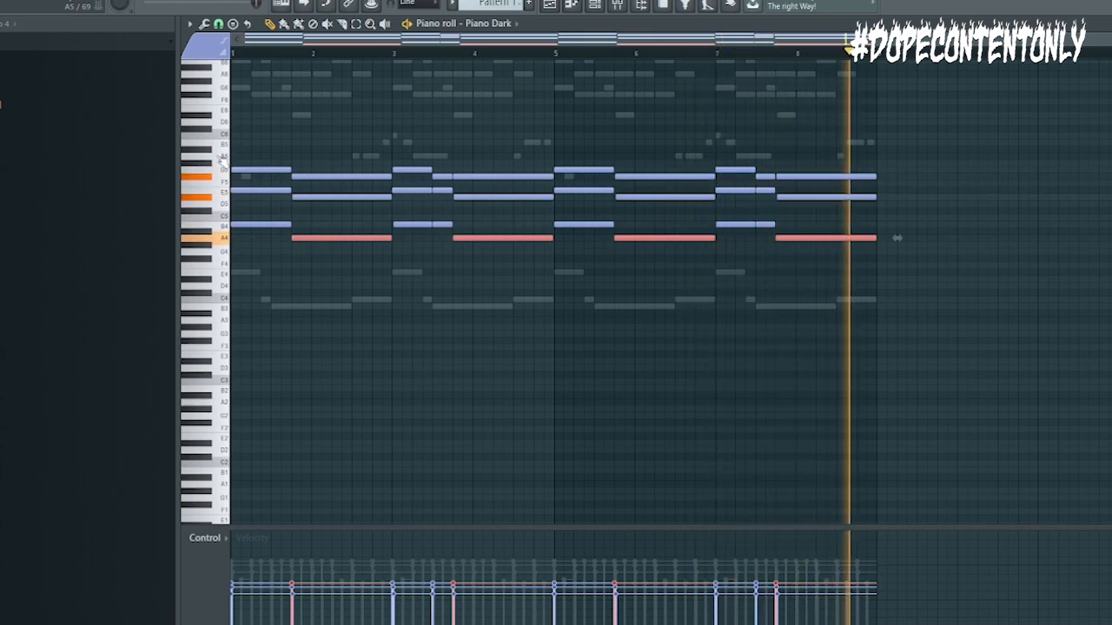
key("space")
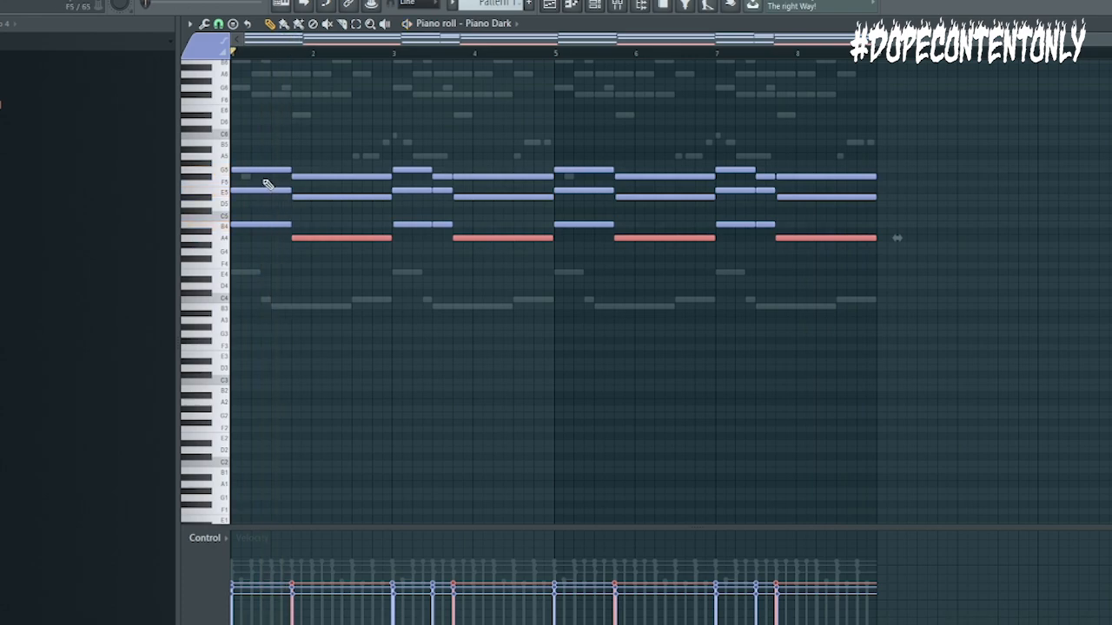
- Lower the G5 note of the first Piano Dark chord by one semitone to F#5
key("space")
left_click(260, 171, "ctrl")
key("space")
key("space")
key("shift+Down")
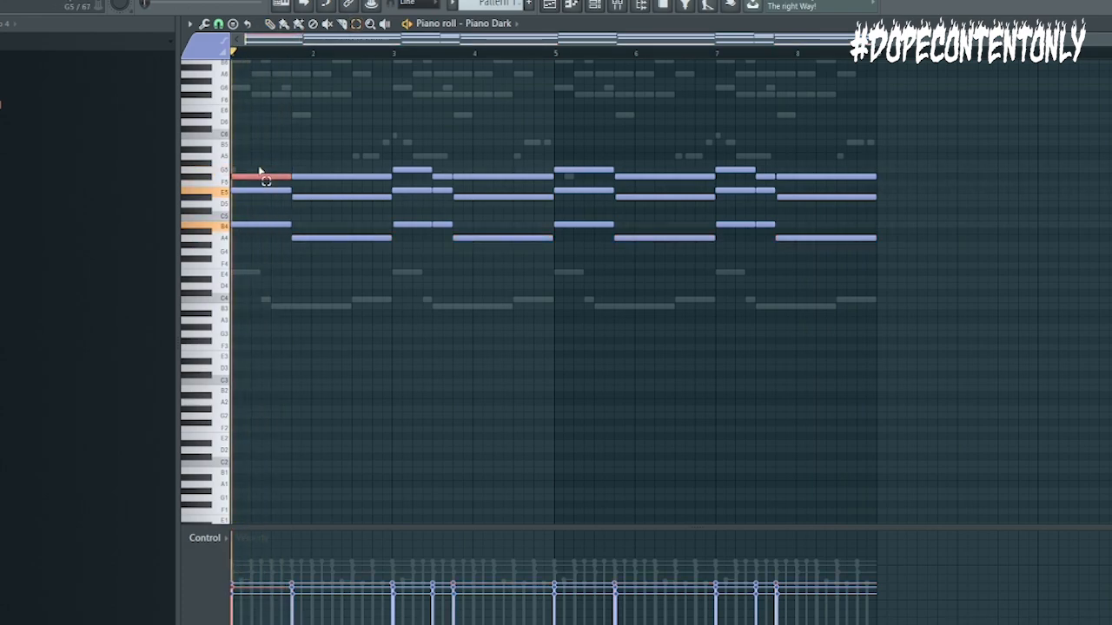
- Return the first Piano Dark chord's F#5 note to G5, lower it one octave to G4 and listen to the progression
key("shift+Up")
key("space")
key("space")
key("ctrl+Down")
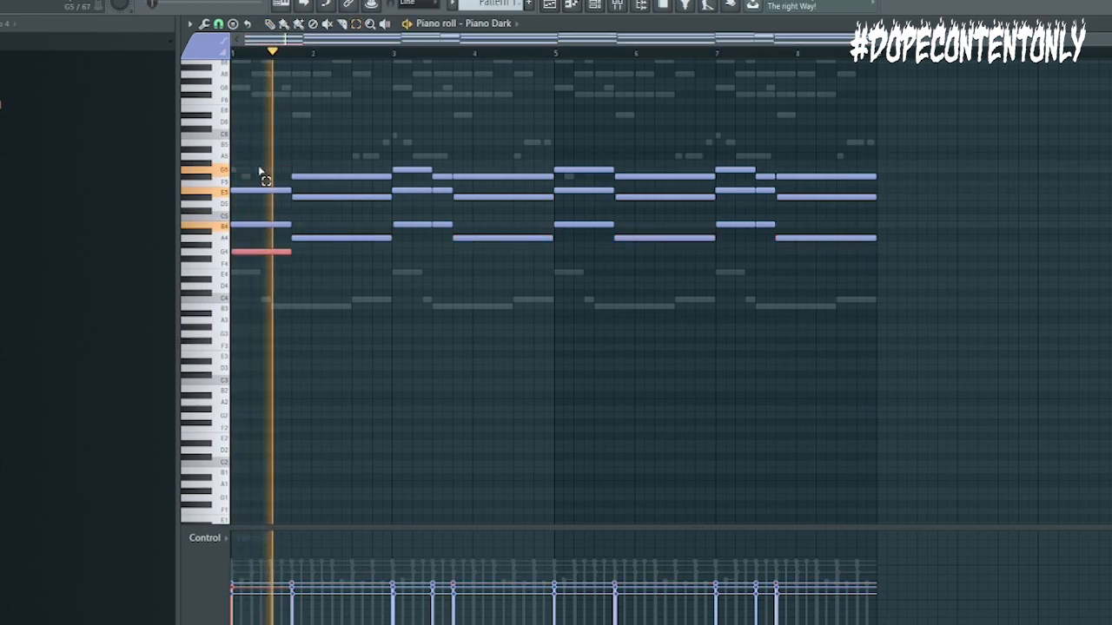
key("space")
key("space")
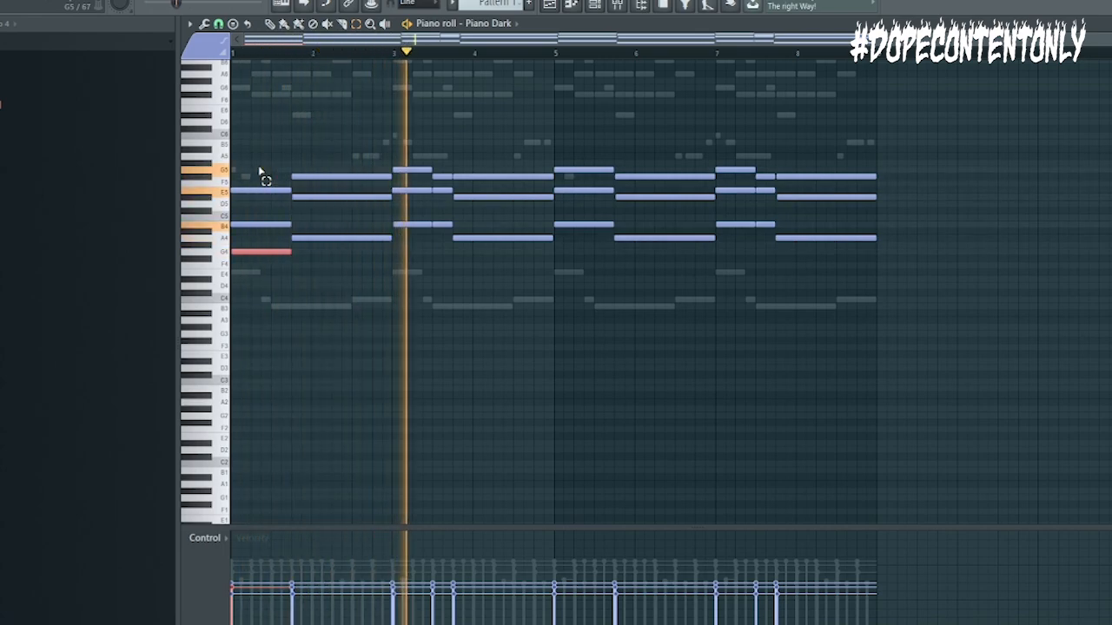
key("space")
key("space")
- Lower the G5 note of the Piano Dark chord at bar 3 by one octave to G4
left_click_drag(407, 154, 411, 173)
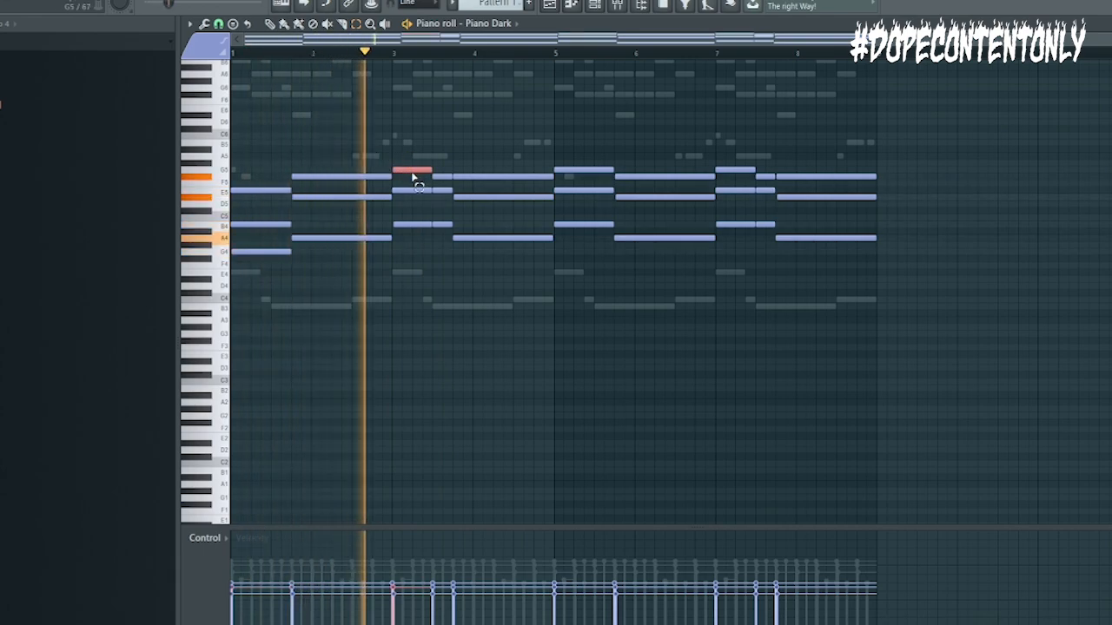
key("ctrl+Down")
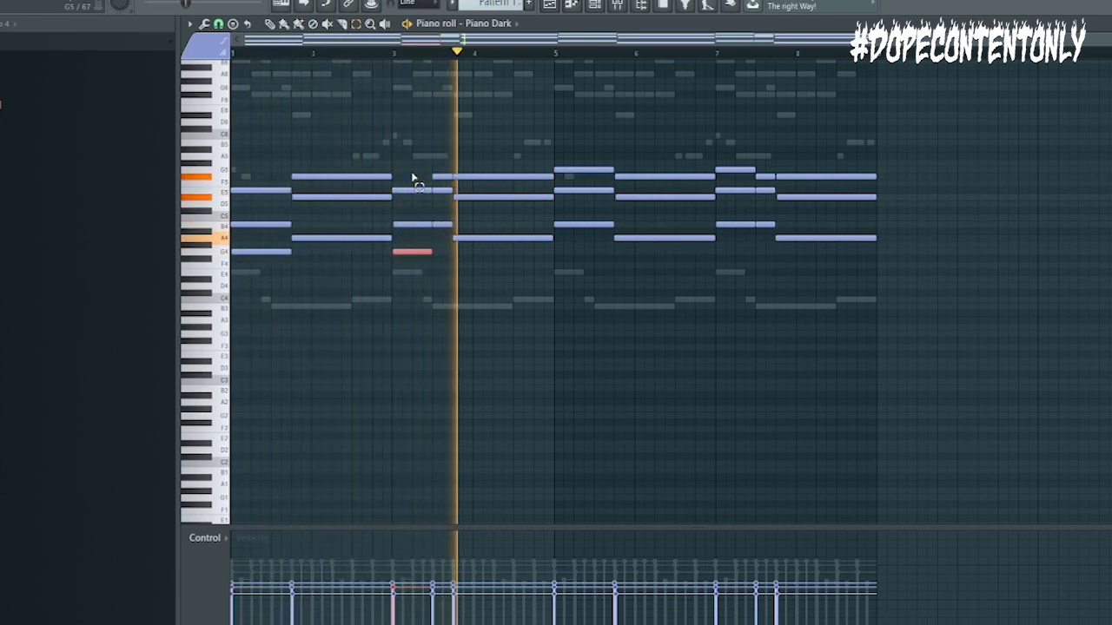
key("space")
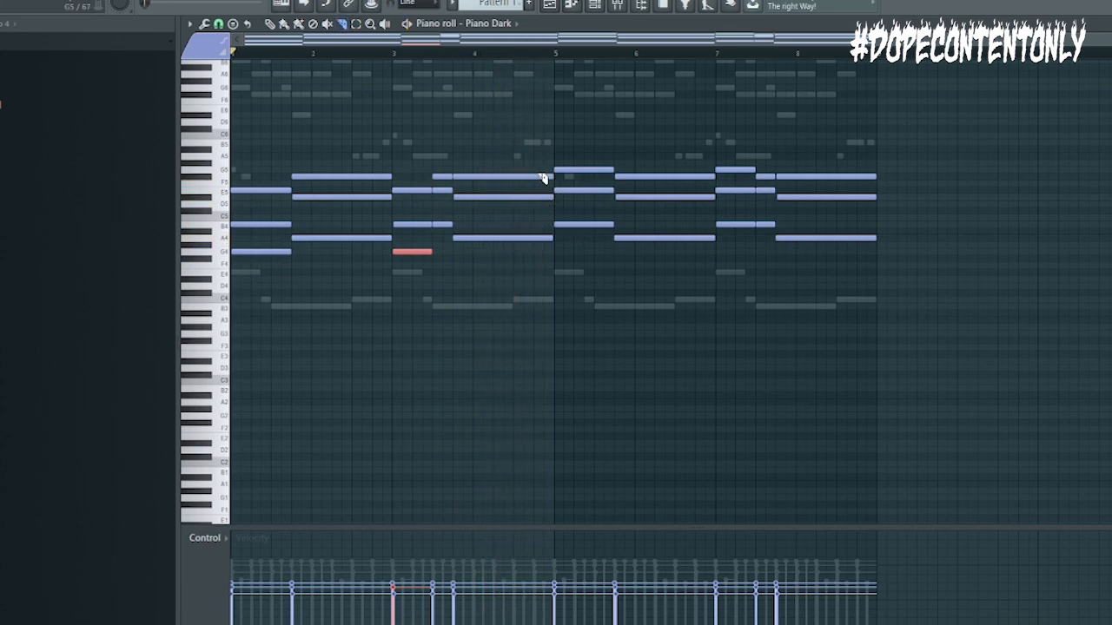
- Slice the Piano Dark chord near the end of bar 4 and raise the short top slice by a semitone to G5
left_click_drag(537, 276, 535, 277)
key("space")
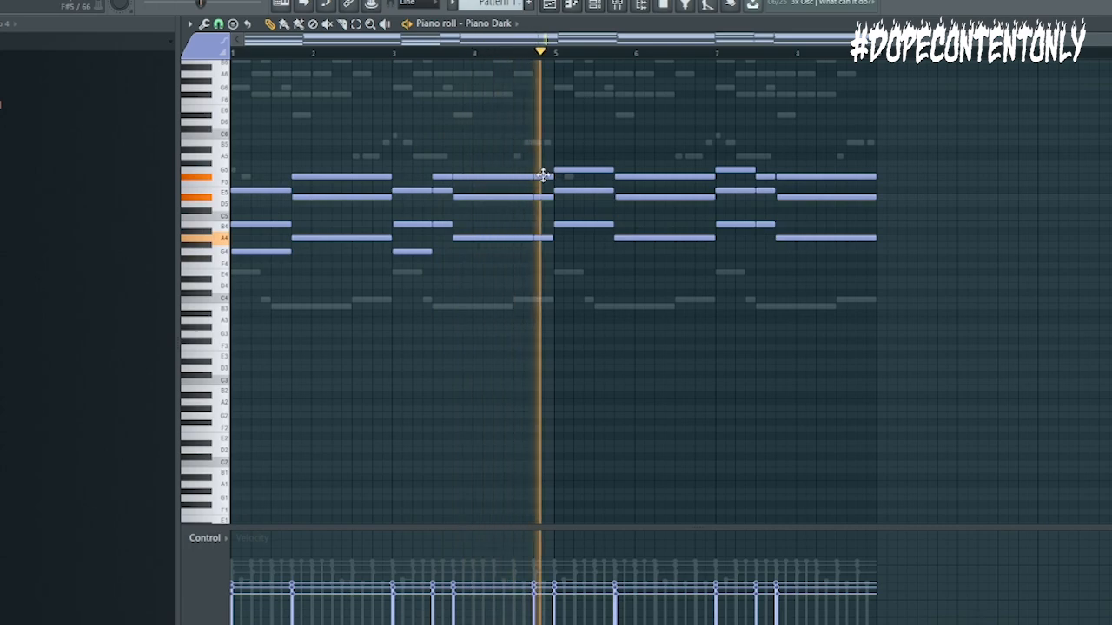
left_click_drag(543, 176, 541, 166)
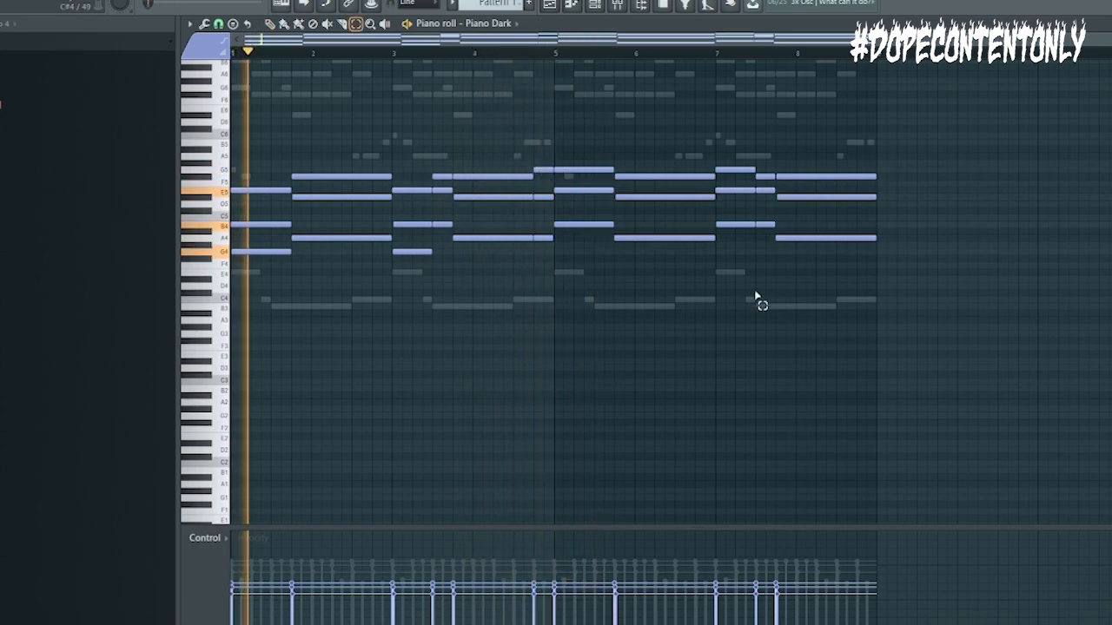
- Replace the Piano Dark chords in bars 5 to 8 with a copy of the edited bars 1 to 4 and deselect them
left_click_drag(886, 315, 582, 43)
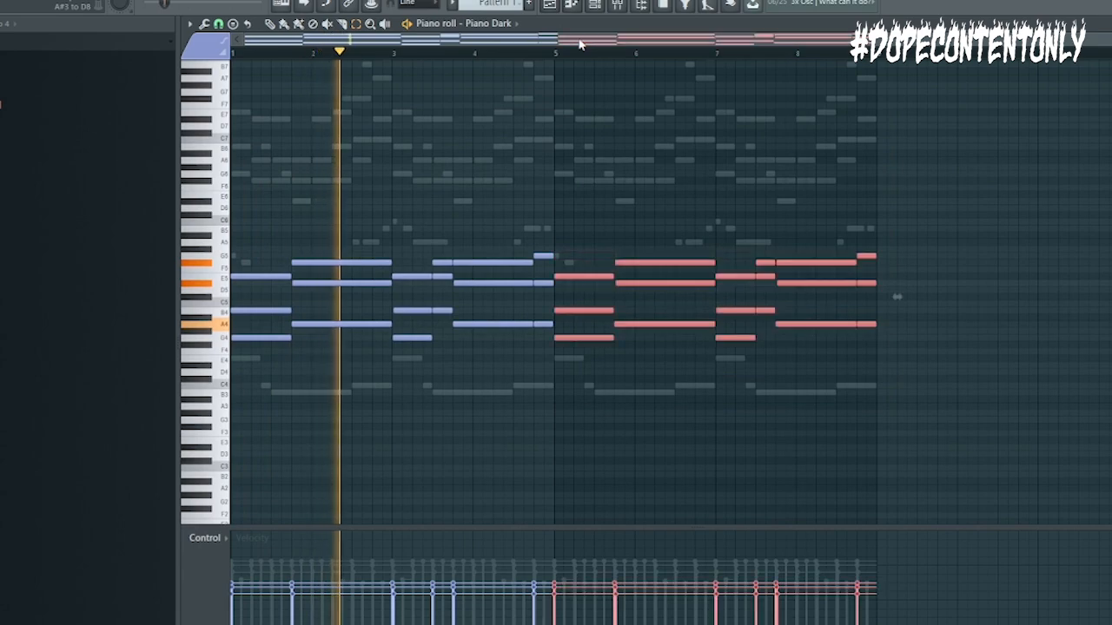
left_click(586, 443)
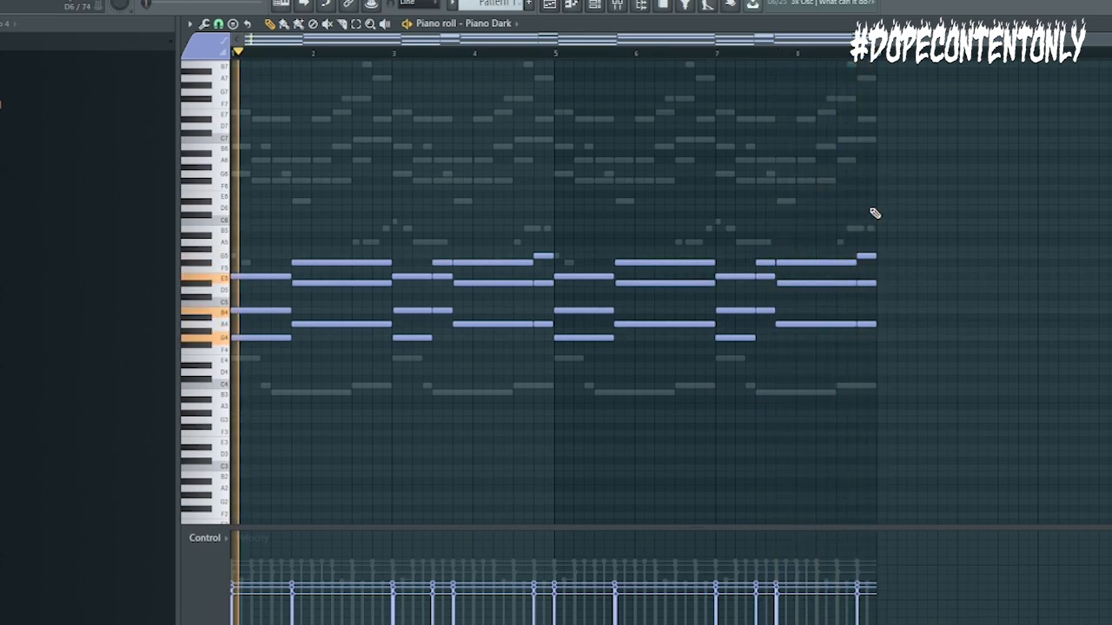
- Assign the Celeste 2, Piccolo and Piano Dark channels to their own mixer tracks 1 to 3
left_click(597, 5)
left_click(598, 6)
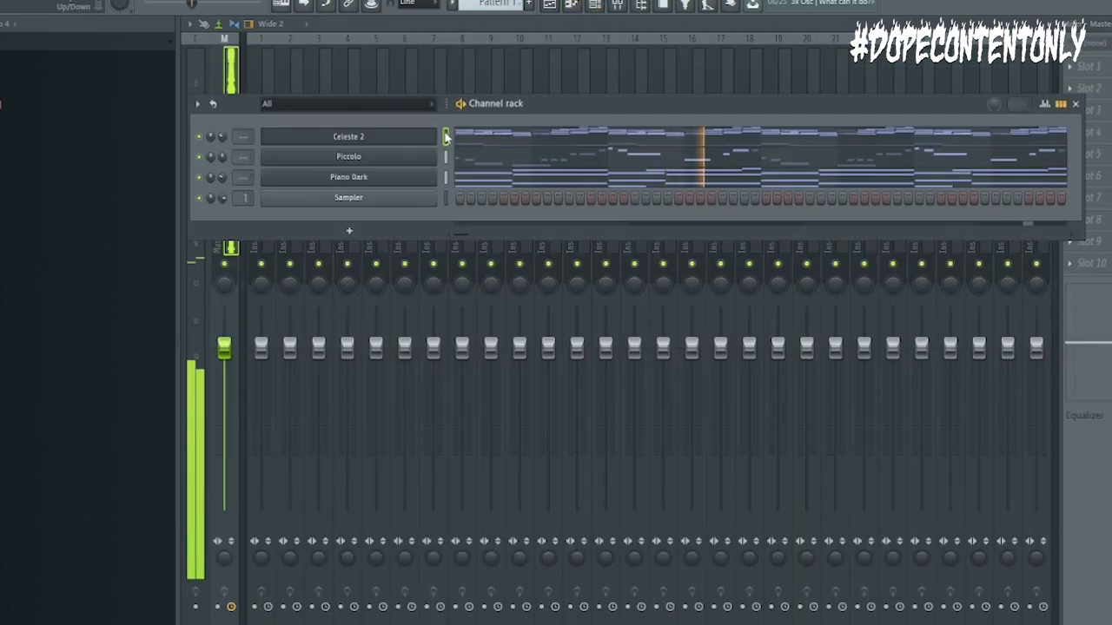
left_click(267, 87)
key("ctrl+l")
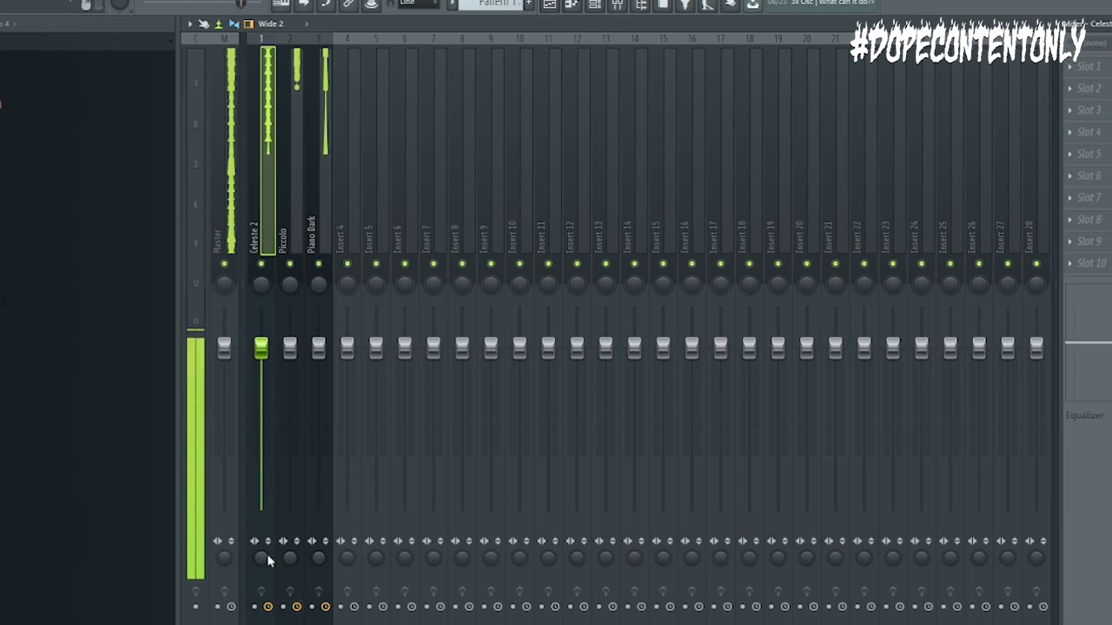
- Route the Celeste 2, Piccolo and Piano Dark mixer tracks only to Insert 6 and select that insert
right_click(400, 606)
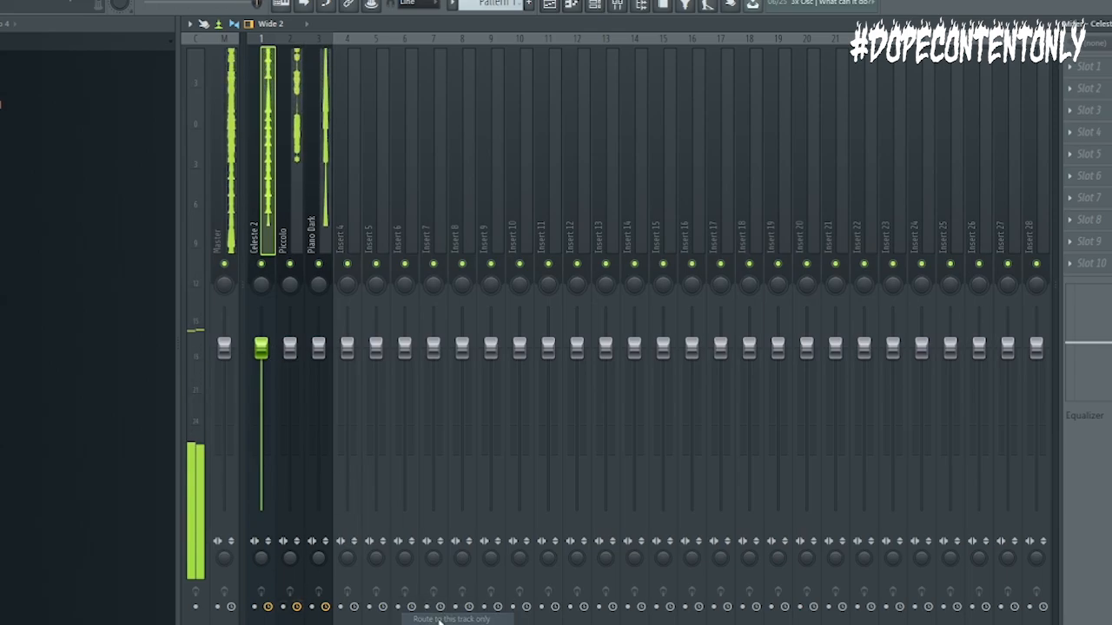
left_click(282, 245)
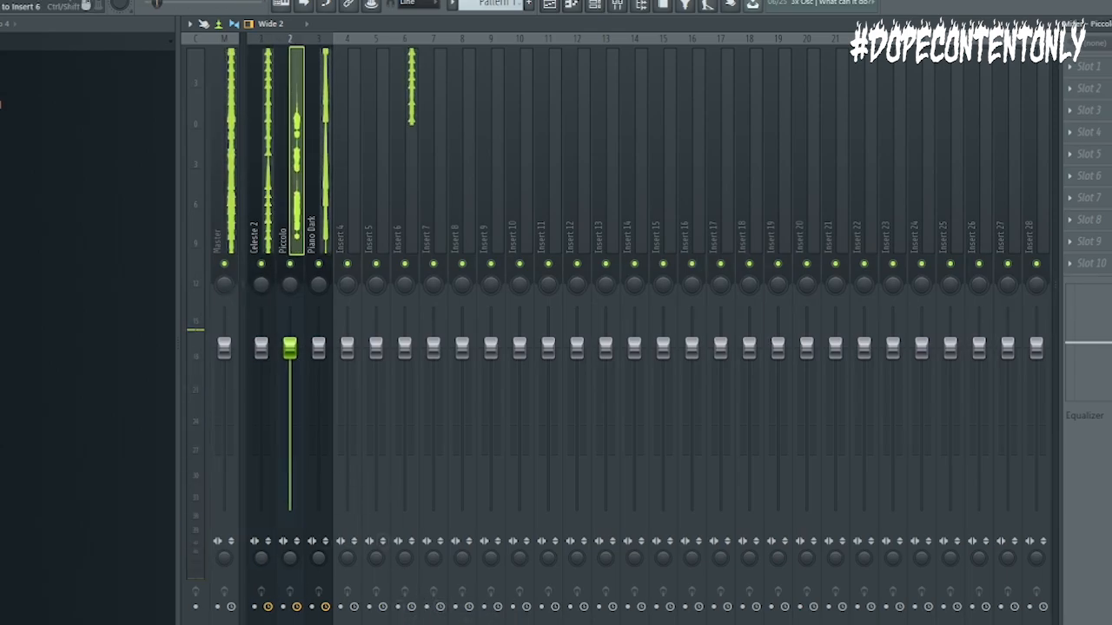
left_click(313, 252)
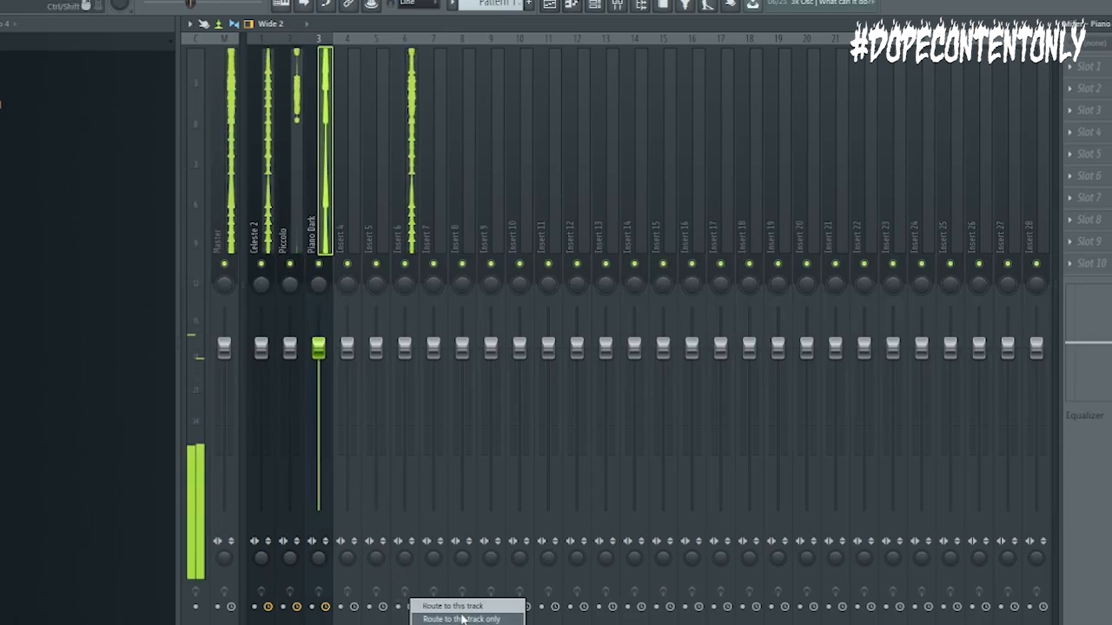
left_click(398, 227)
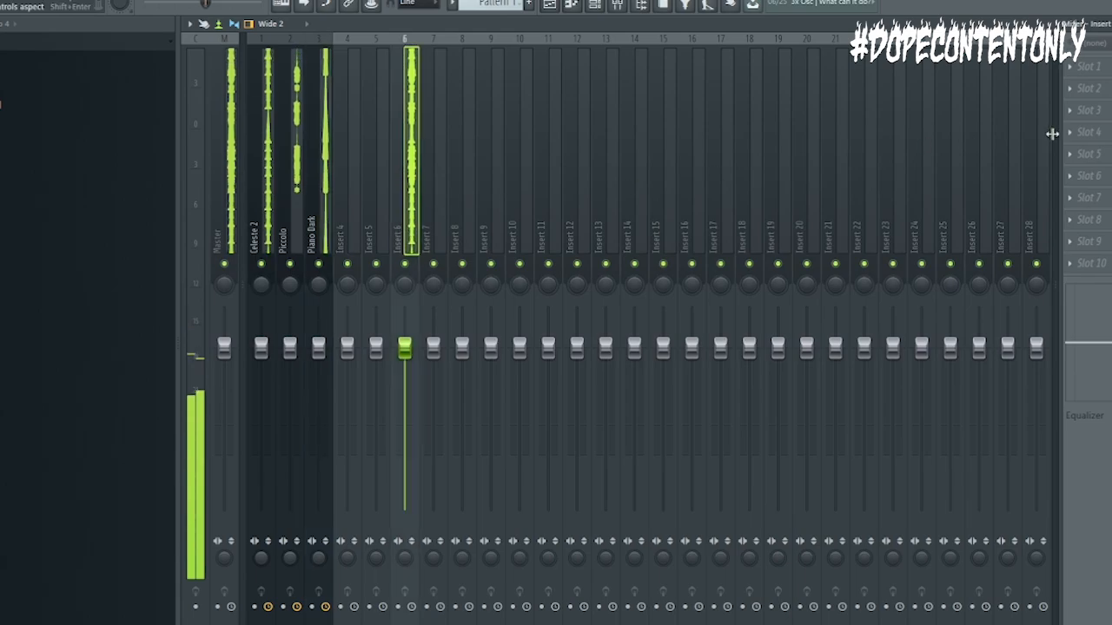
- Load Gross Beat in the first effect slot of Insert 6 with the 9th dimension 1 preset
left_click(1084, 69)
left_click(869, 429)
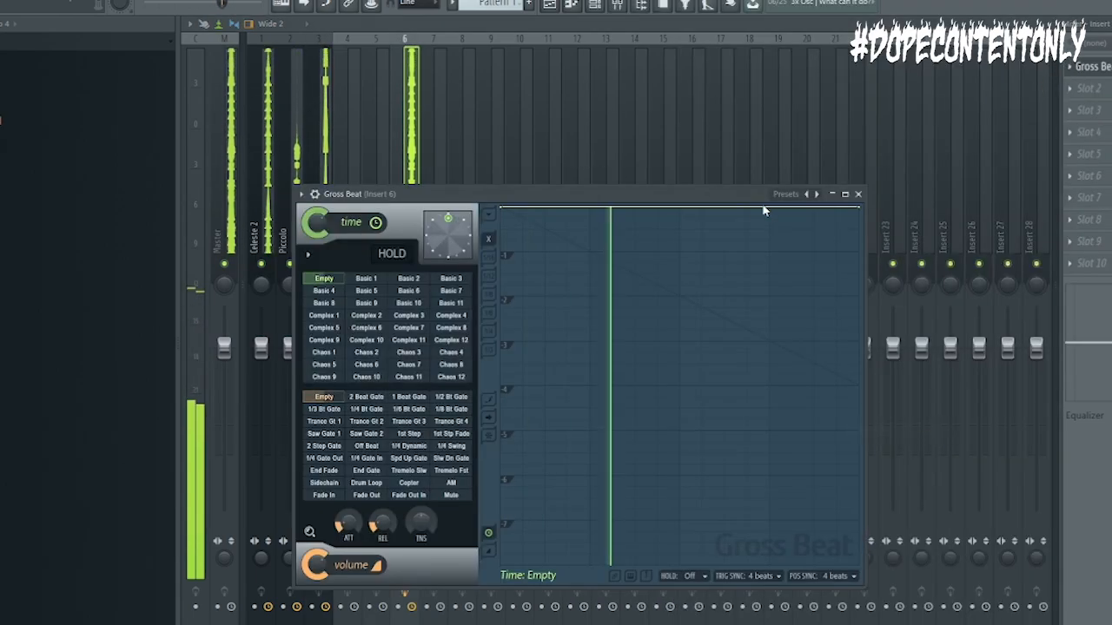
left_click(818, 195)
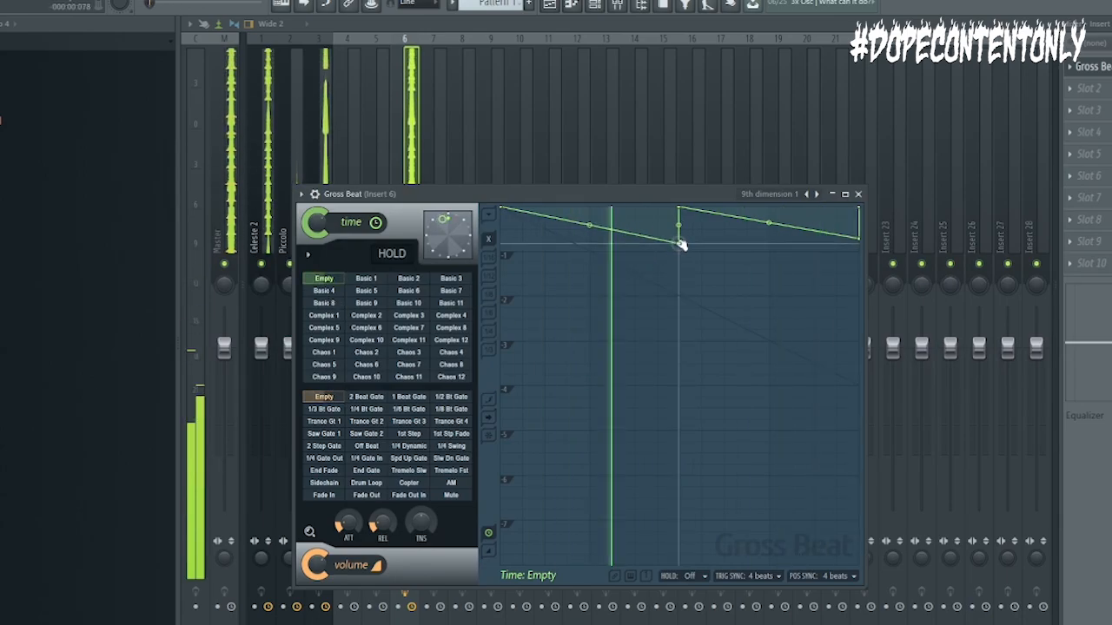
- Lower the end point of Gross Beat's first time ramp to the 1 line and copy its value to the second ramp's end point
left_click_drag(682, 244, 682, 252)
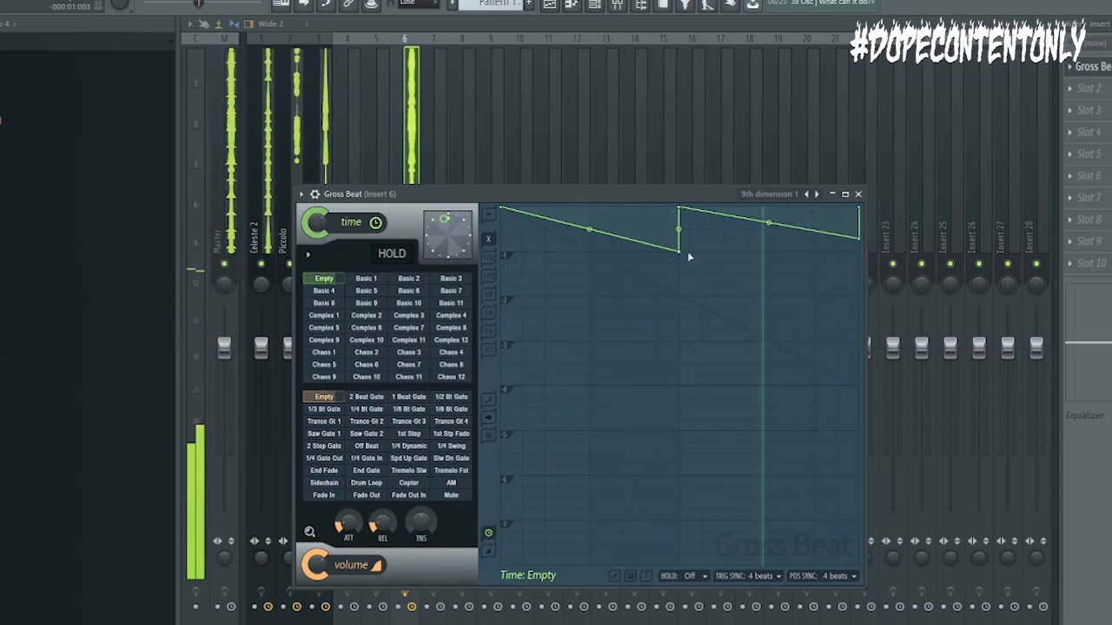
right_click(682, 253)
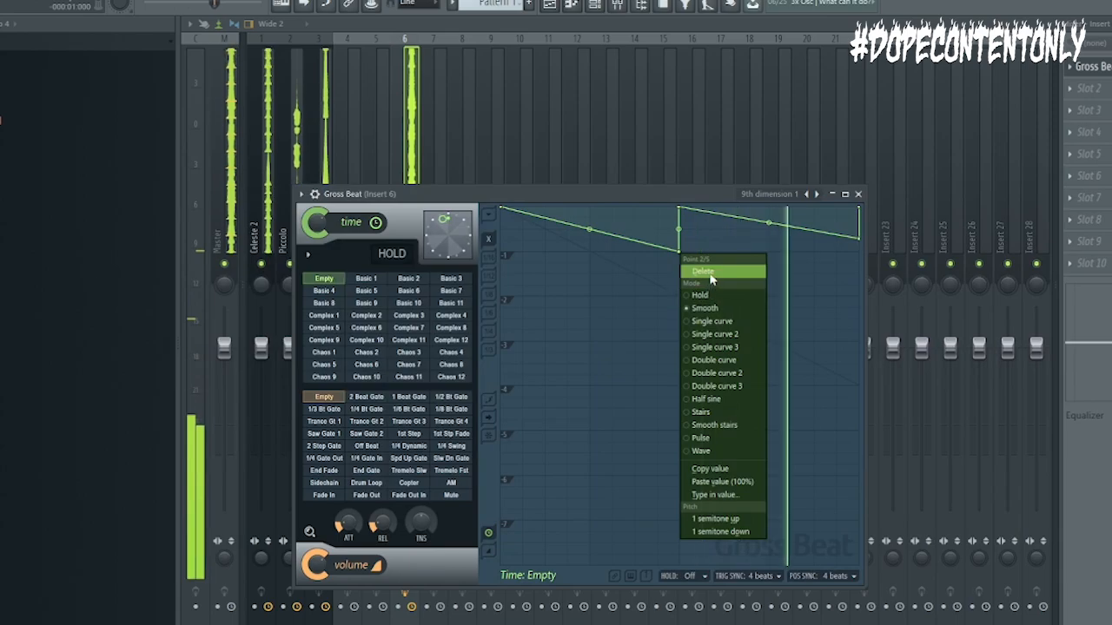
left_click(709, 468)
right_click(862, 238)
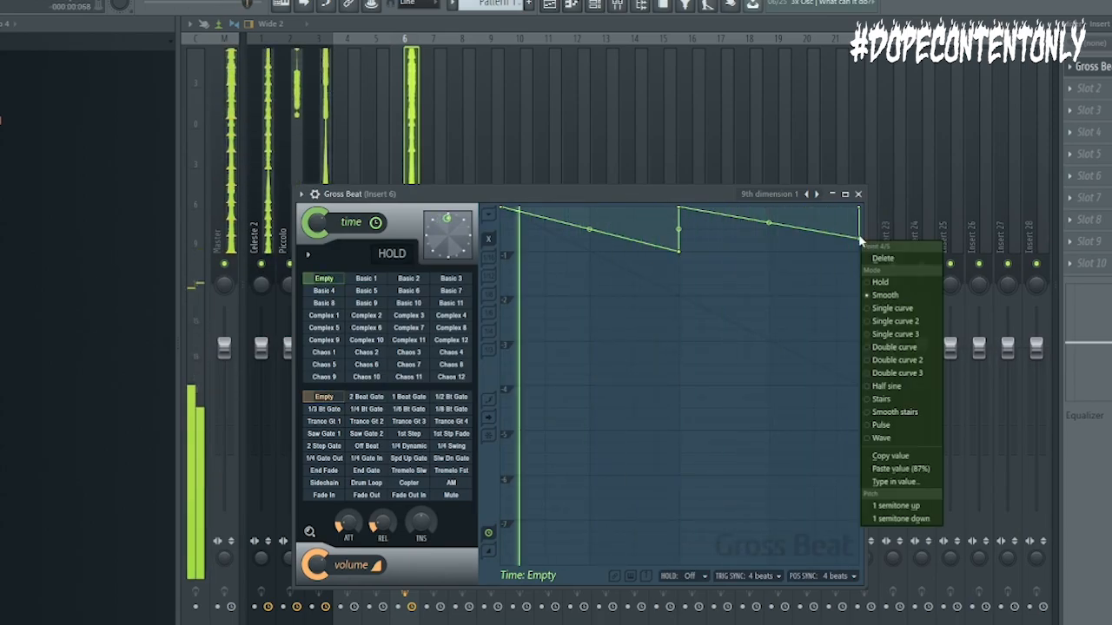
left_click(894, 468)
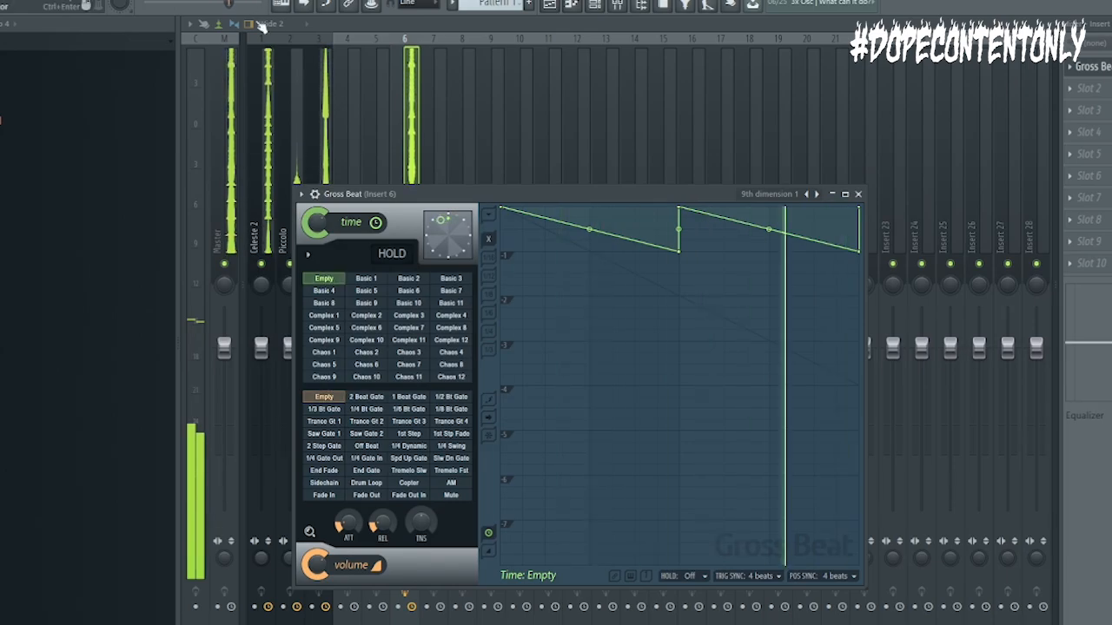
- Add Fruity parametric EQ with a 257 Hz low cut and a 3254 Hz dip, plus Fruity Reeverb 2, to Insert 6
left_click(1071, 88)
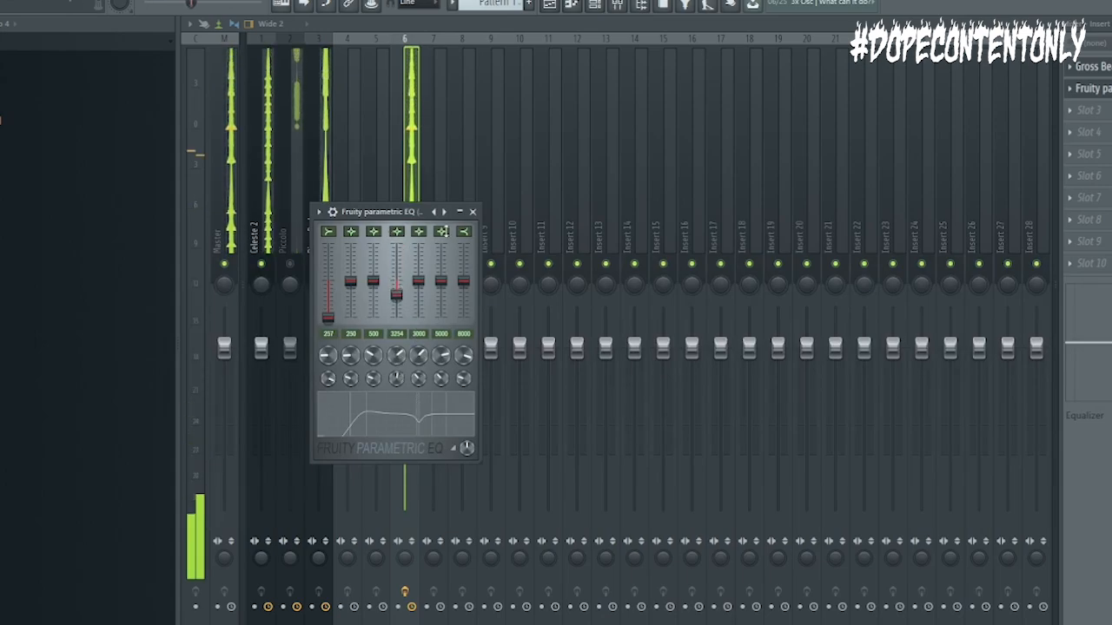
left_click(472, 211)
left_click(1069, 132)
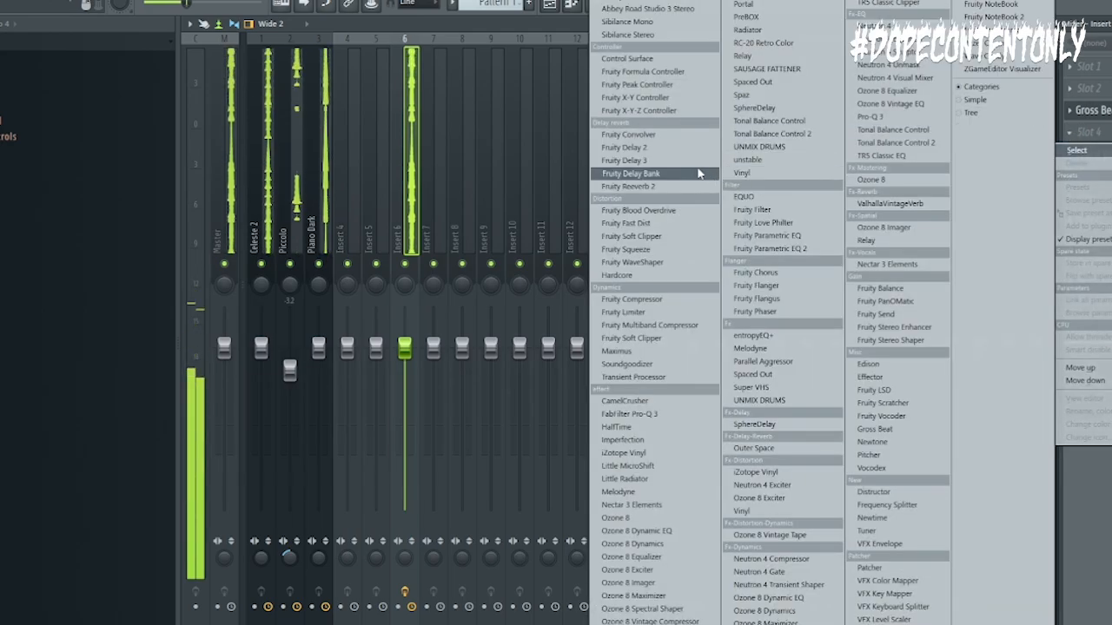
left_click(678, 186)
left_click(553, 122)
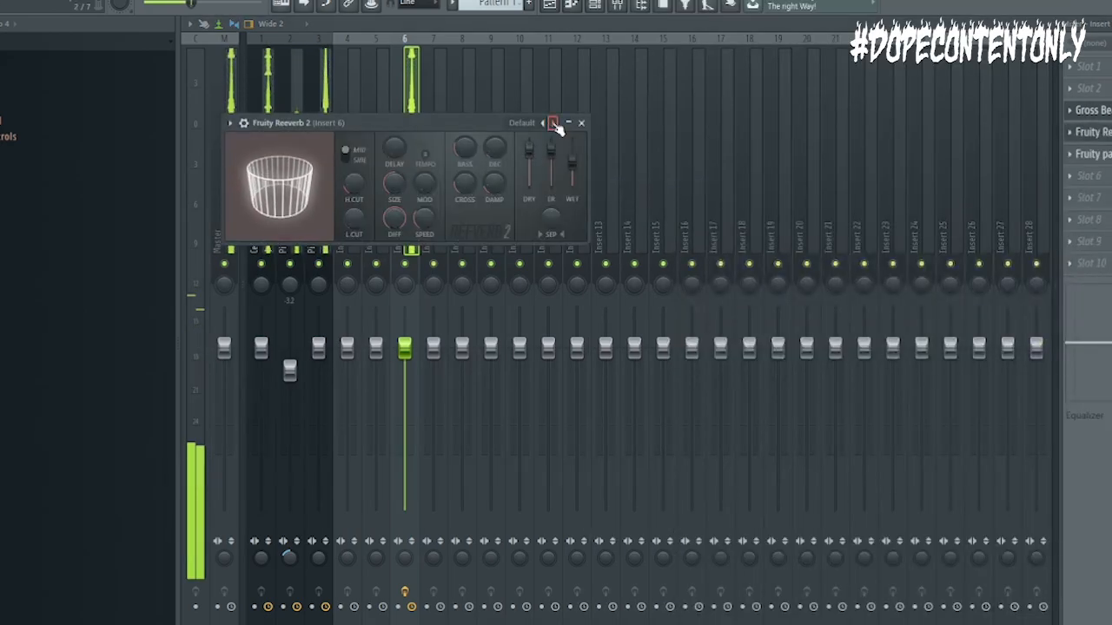
left_click(582, 124)
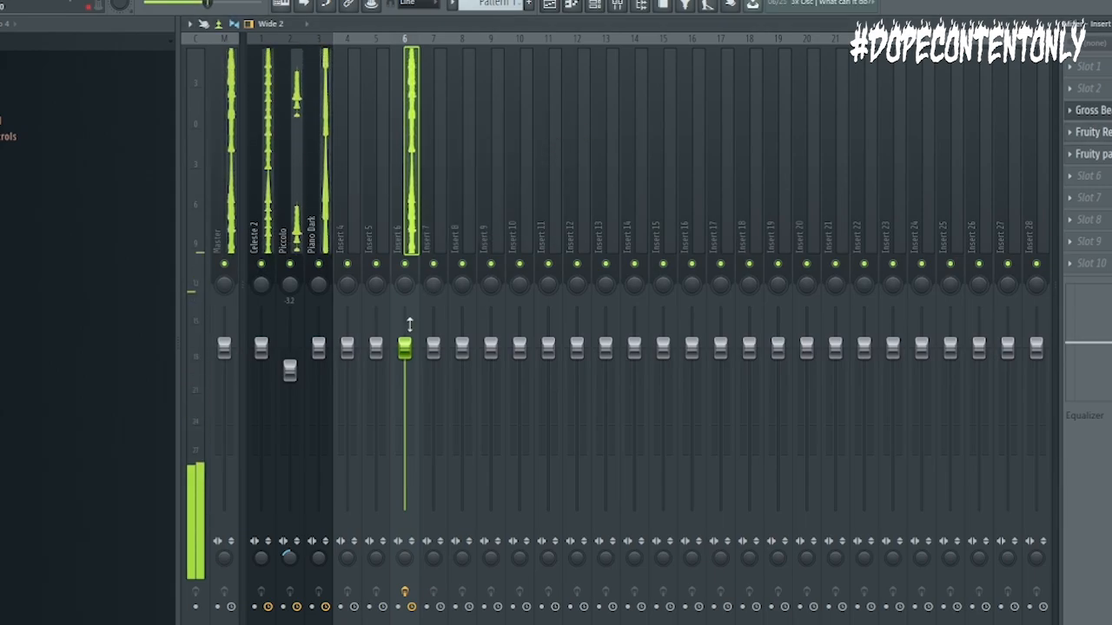
- Lower the Celeste 2, Piccolo and Piano Dark faders together, bringing Celeste 2 and Piano Dark to about -3.1 dB
left_click_drag(263, 241, 317, 236)
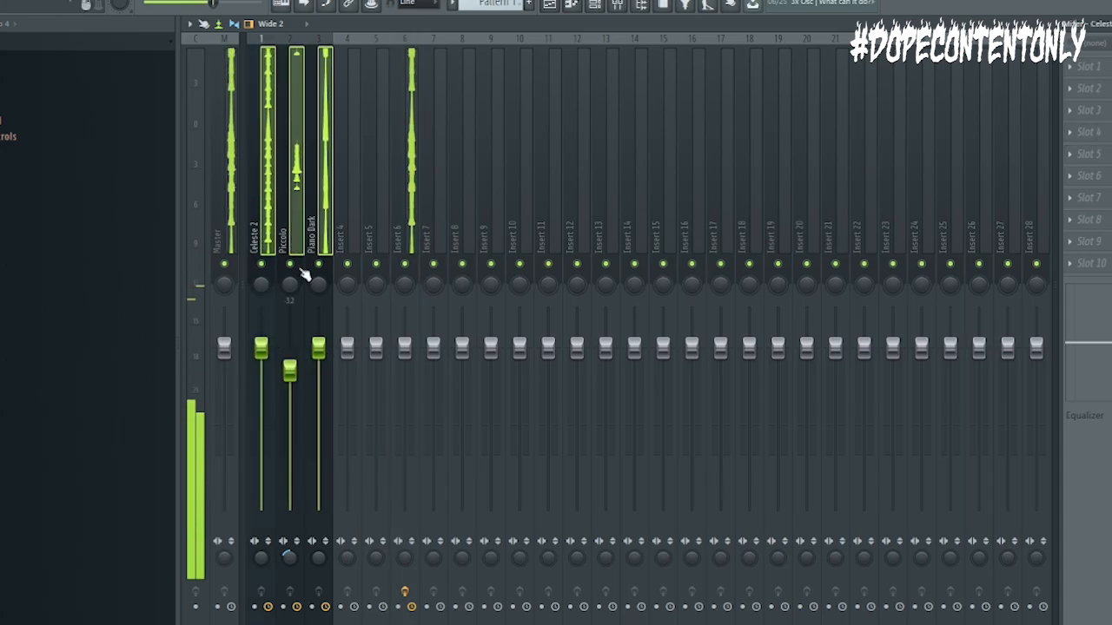
left_click_drag(290, 371, 290, 389)
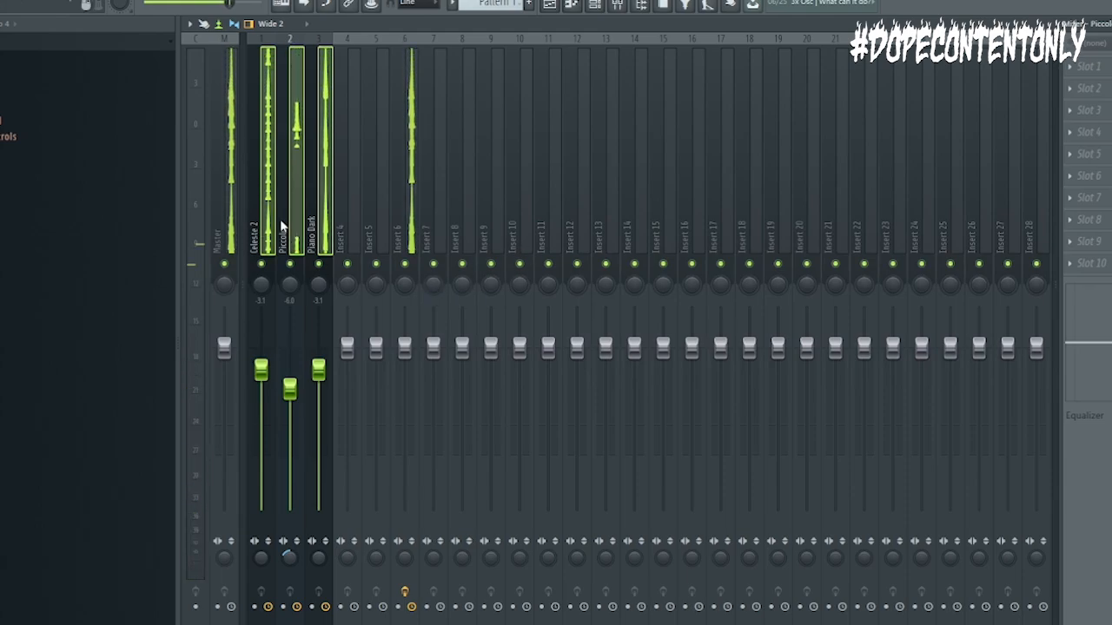
- Add the Vinyl effect to the sixth slot of Insert 6 and pull its Dust amount all the way down
left_click(410, 235)
left_click(1074, 176)
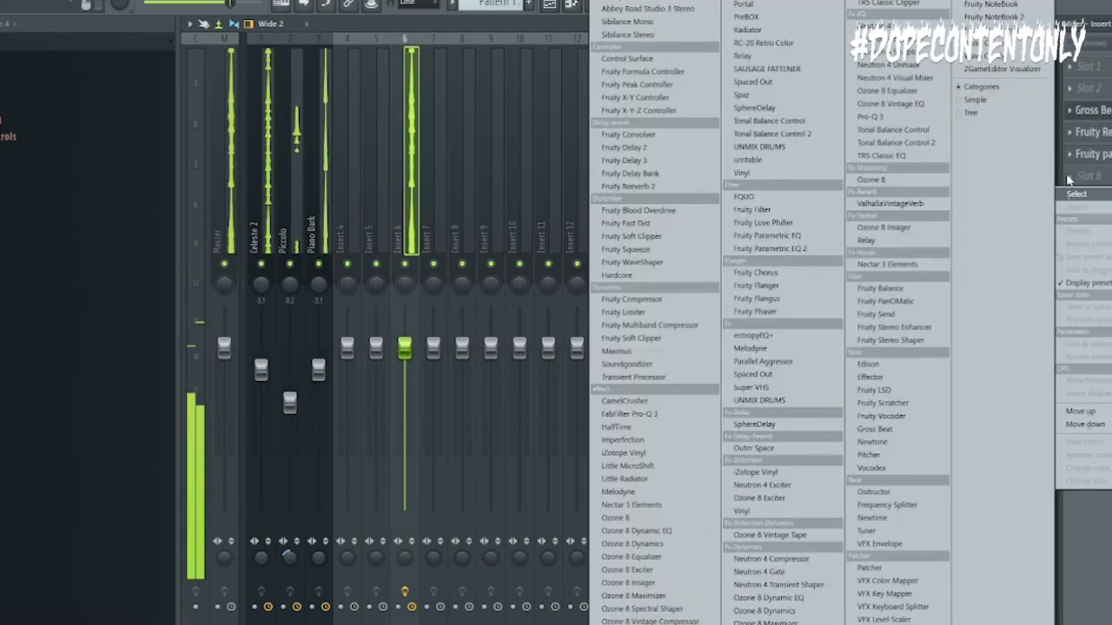
left_click(742, 172)
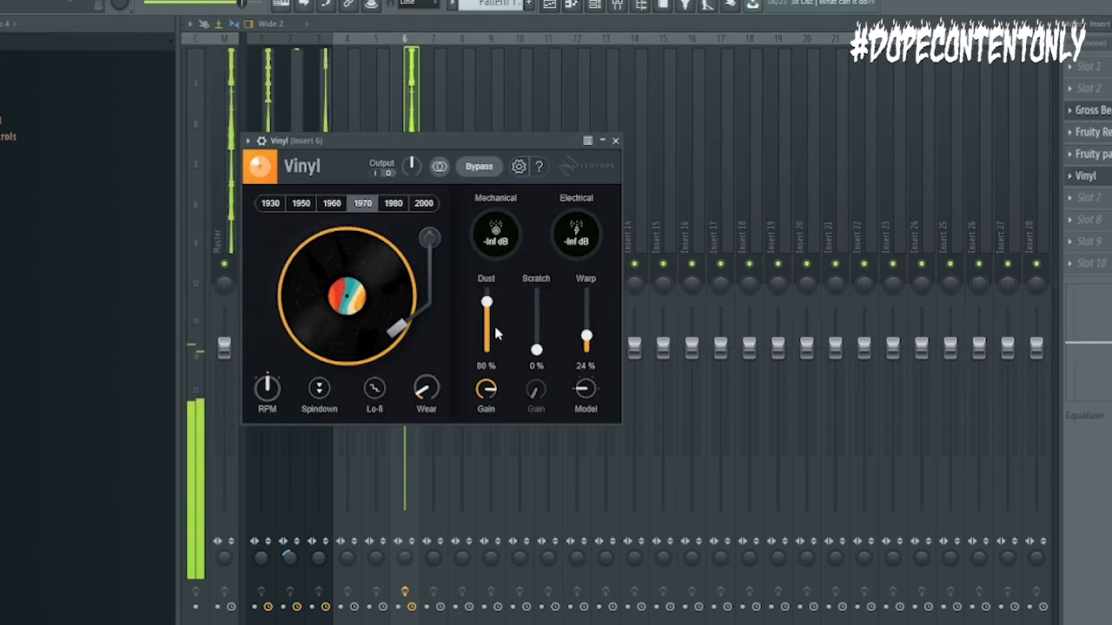
left_click_drag(486, 303, 507, 490)
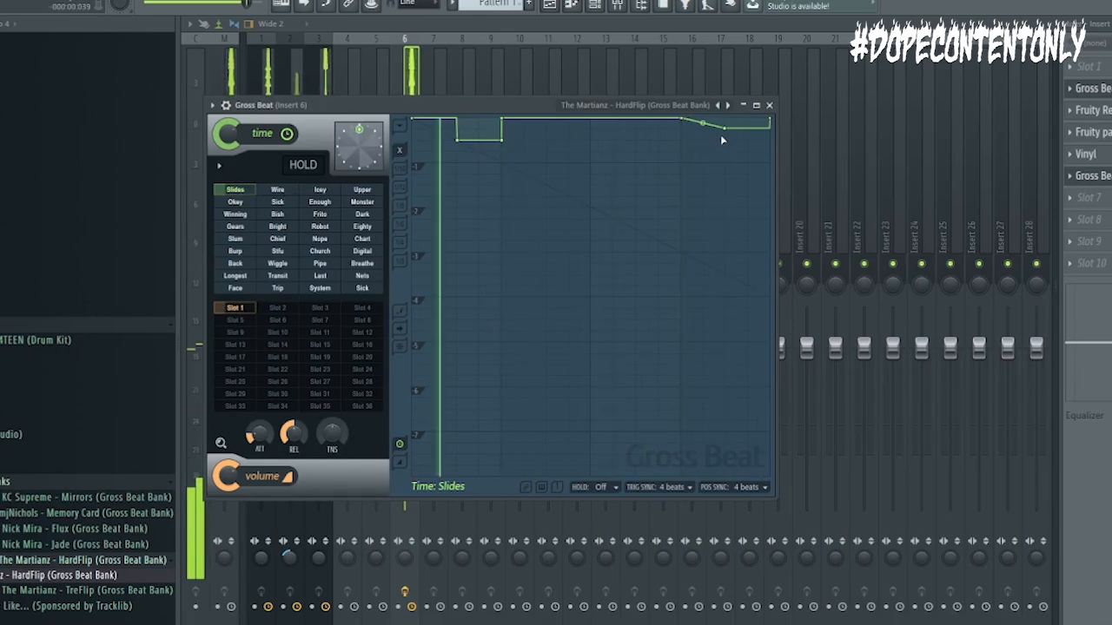
- Flatten the final dip of the Slides curve in the HardFlip Gross Beat, try Wire and switch the time effect to Icey
left_click_drag(724, 129, 728, 86)
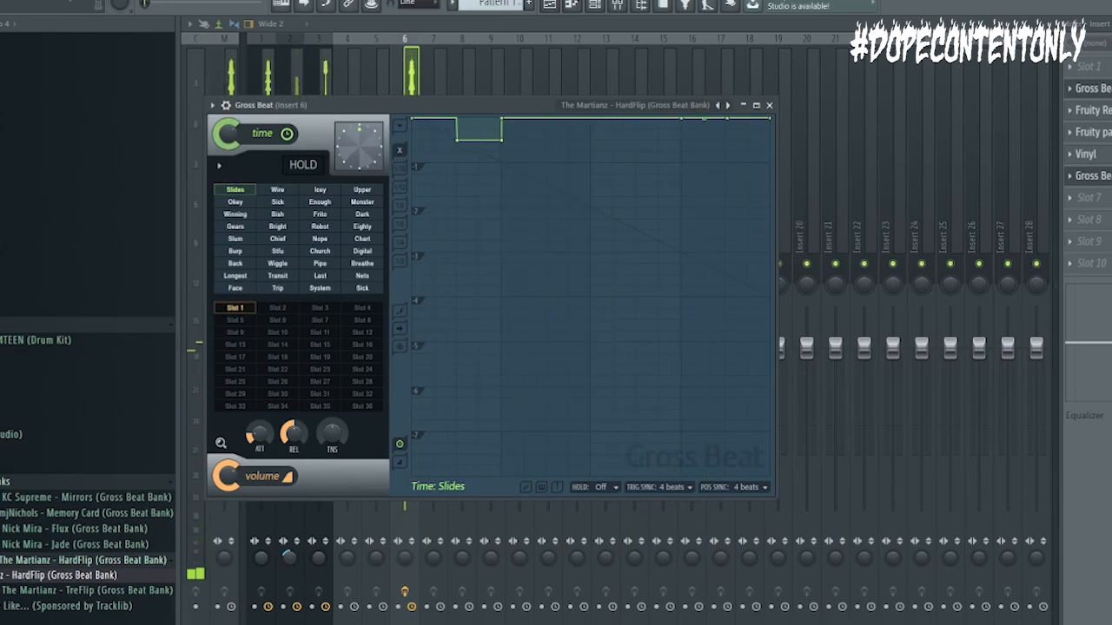
left_click(278, 190)
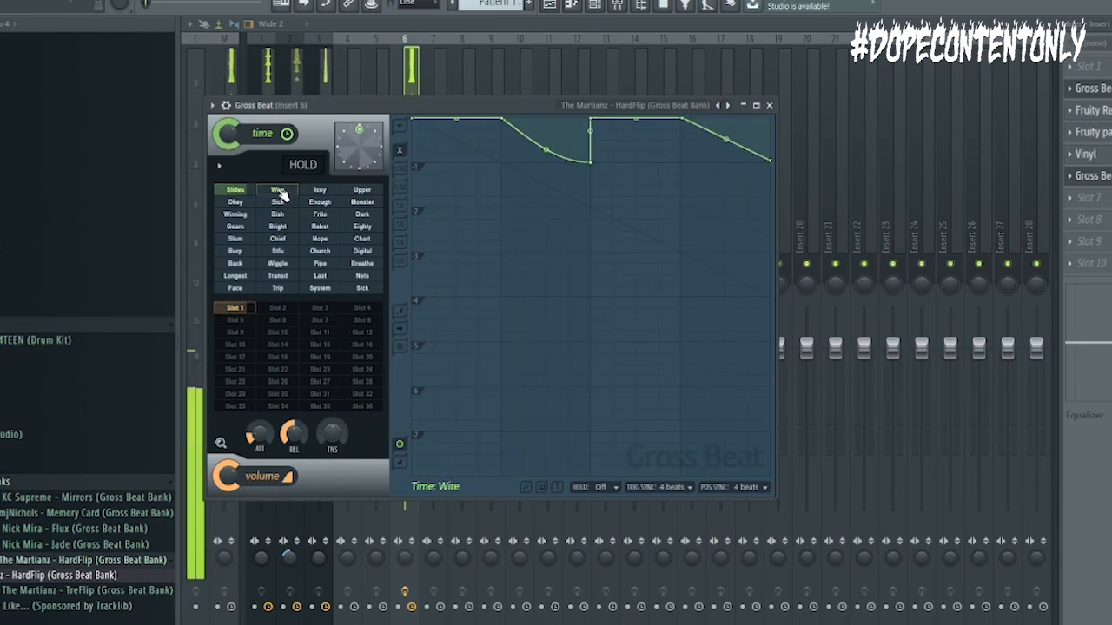
left_click(320, 190)
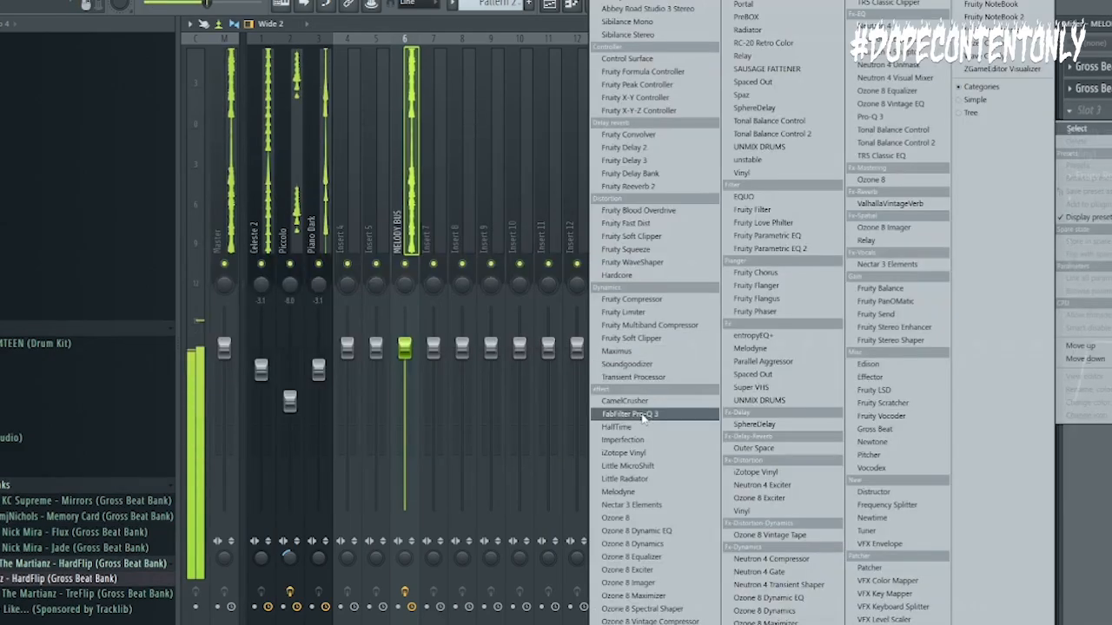
- Add HalfTime to the third effect slot of the MELODY BUS track and close its window
left_click(640, 423)
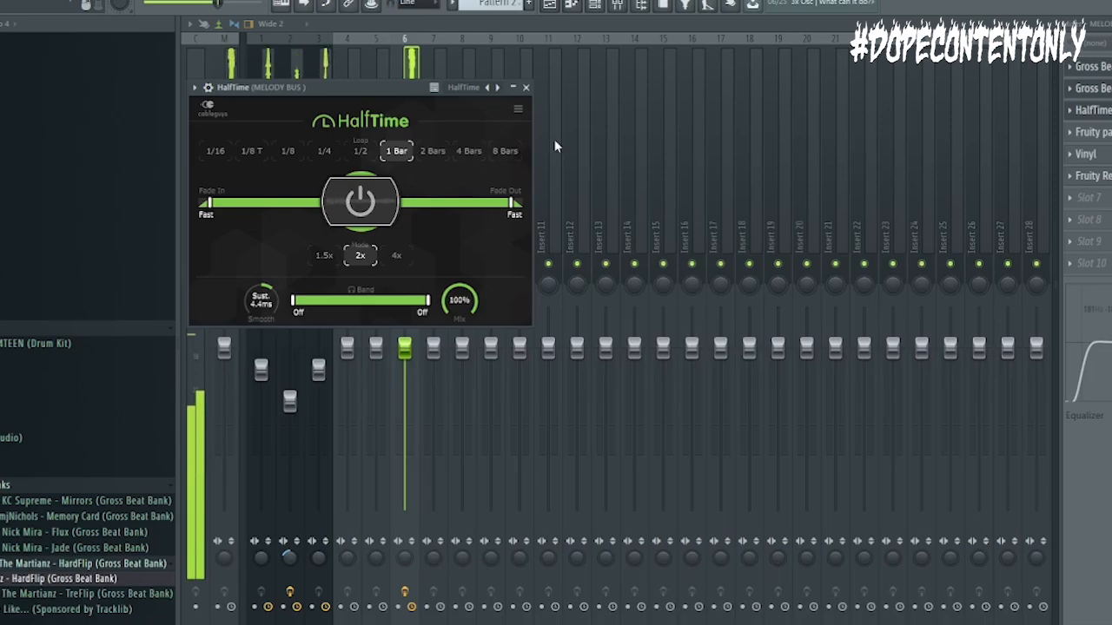
left_click(524, 88)
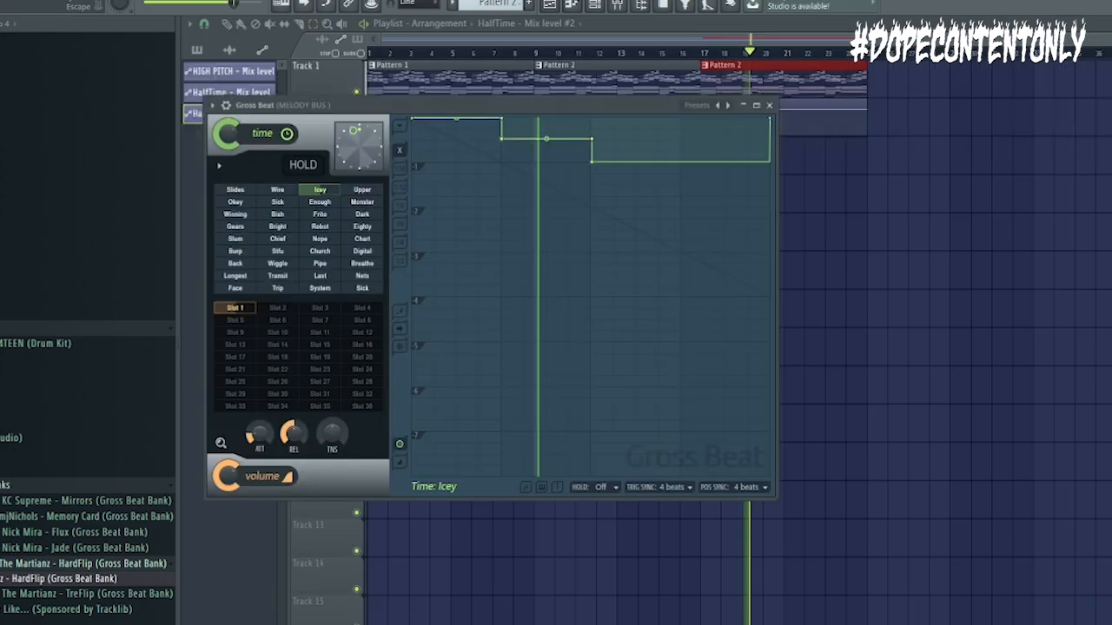
- Close Gross Beat and shape the HalfTime - Mix level #2 automation to stay at minimum until about bar 16, rising in a curve to maximum by bar 17
key("Escape")
key("p")
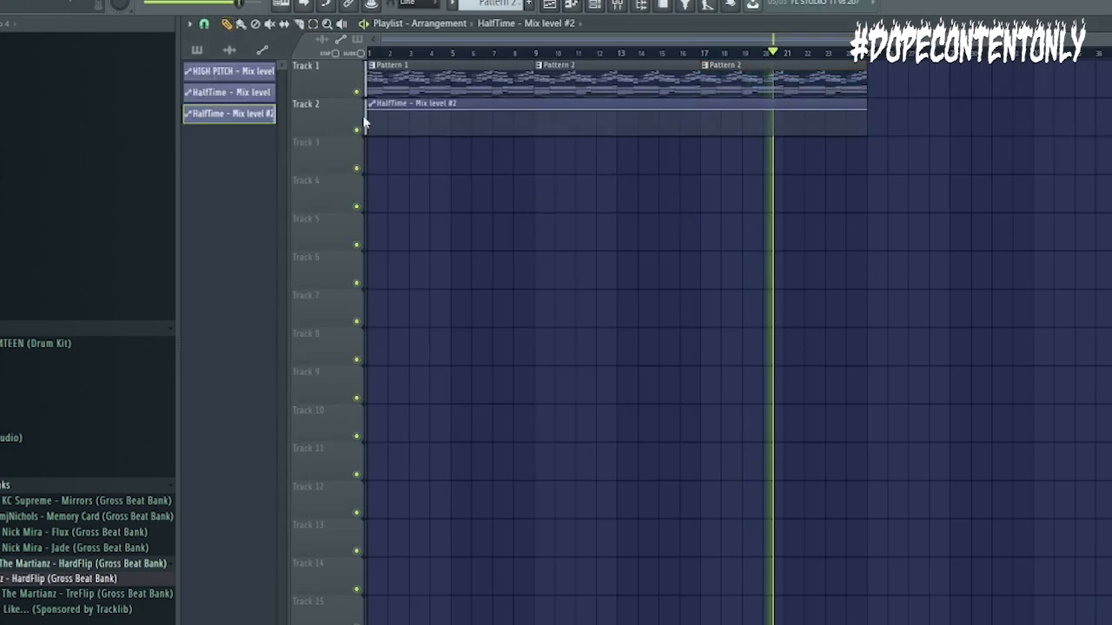
left_click_drag(369, 110, 369, 136)
mouse_move(682, 129)
left_mouse_down()
mouse_move(685, 141)
mouse_move(703, 100)
mouse_move(691, 134)
left_mouse_up()
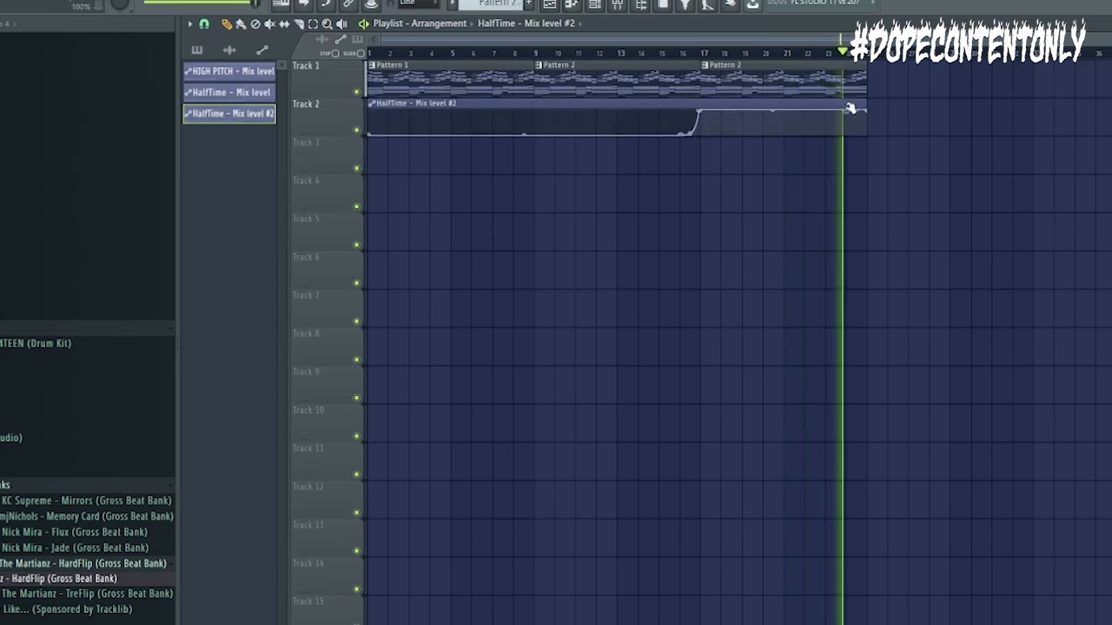
- Lower the end point of the HalfTime - Mix level #2 automation to minimum so the level curves down just before bar 25
scroll(867, 52, "up", 2)
scroll(867, 54, "up", 3)
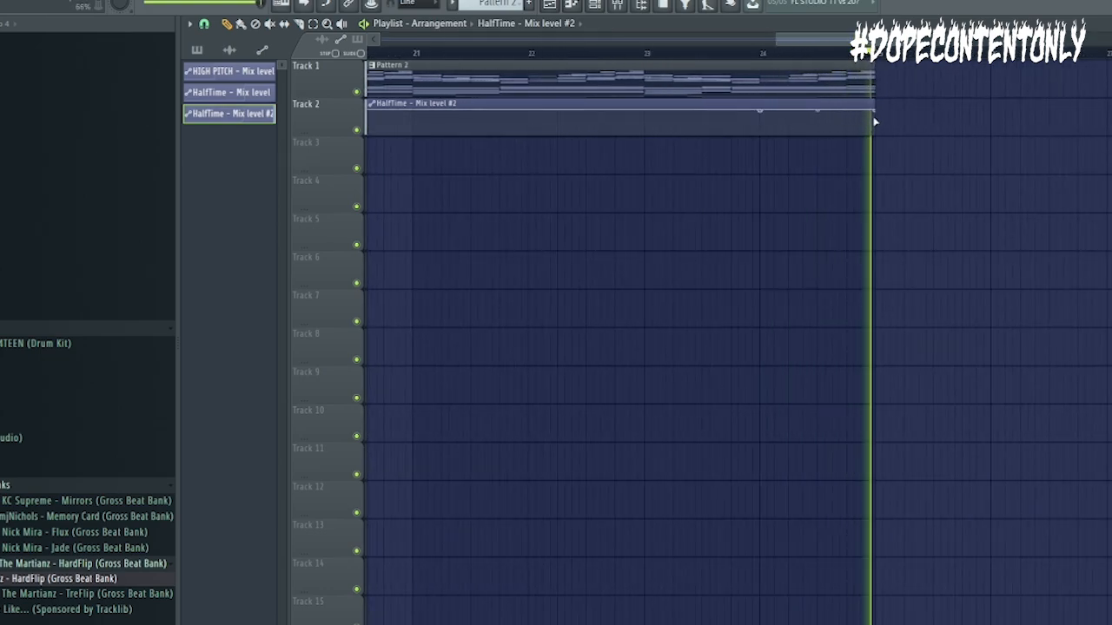
left_click_drag(875, 111, 879, 125)
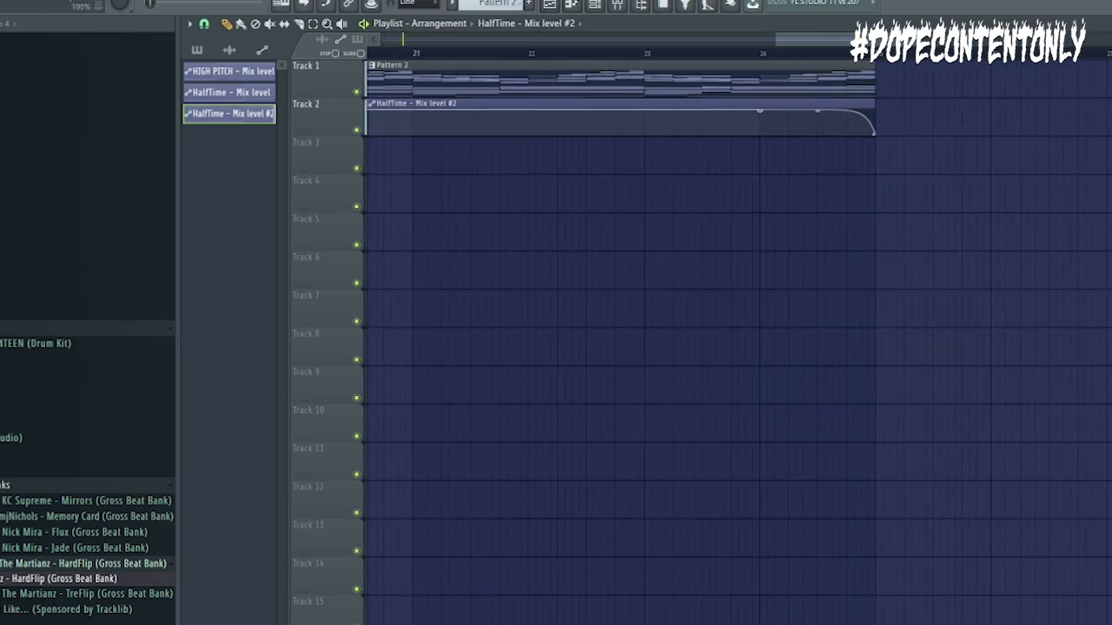
- Rename mixer Insert 7 to CHORUS SEND
left_click(617, 5)
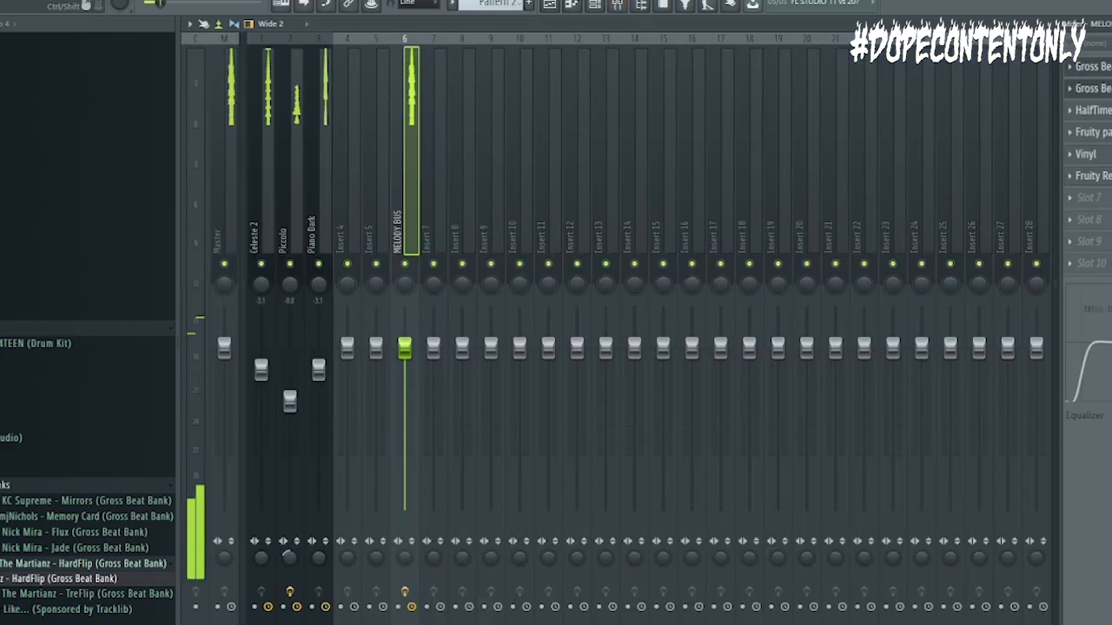
double_click(435, 248)
type("SHOUR")
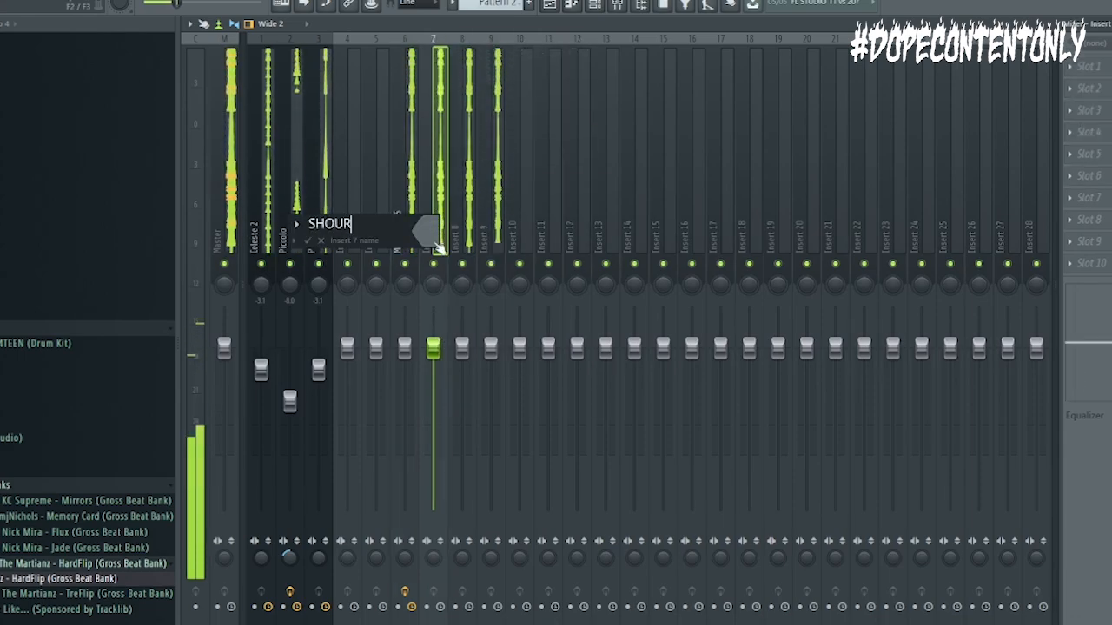
key("BackSpace")
key("BackSpace")
key("BackSpace")
type("CHORUS SEND")
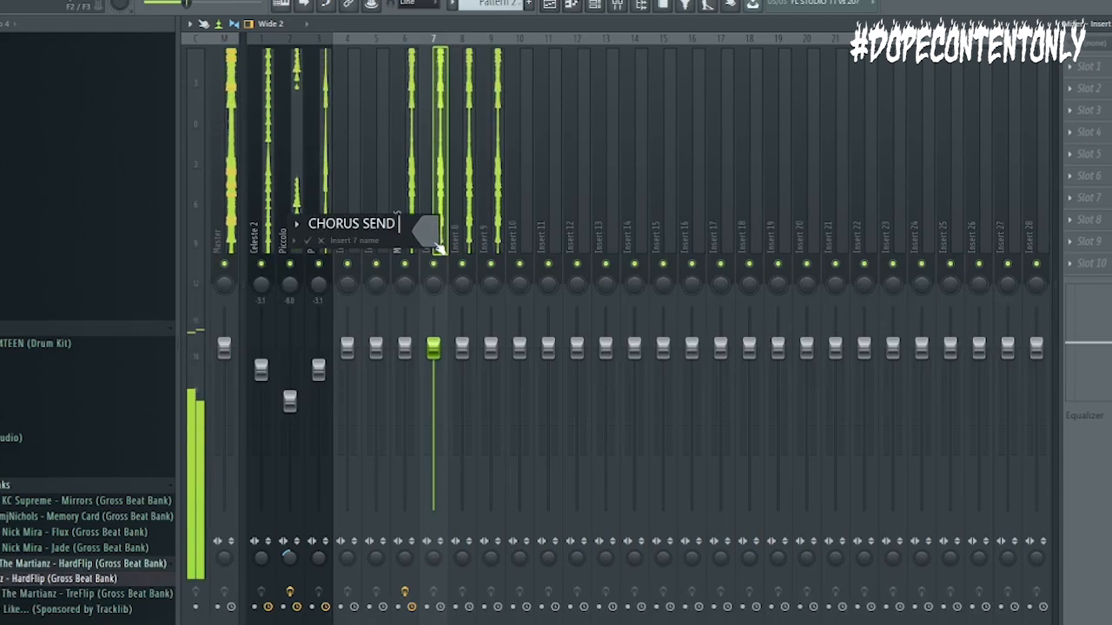
key("Return")
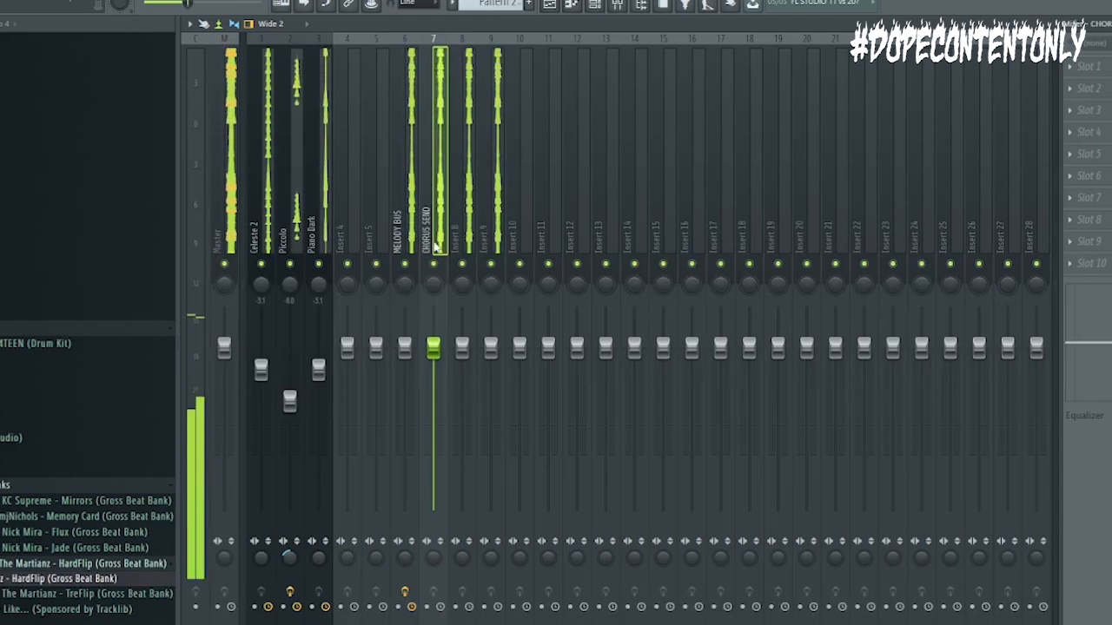
- Rename Insert 8 to DELAY SEND and Insert 9 to REVERB SEND
right_click(477, 237)
type("rRE")
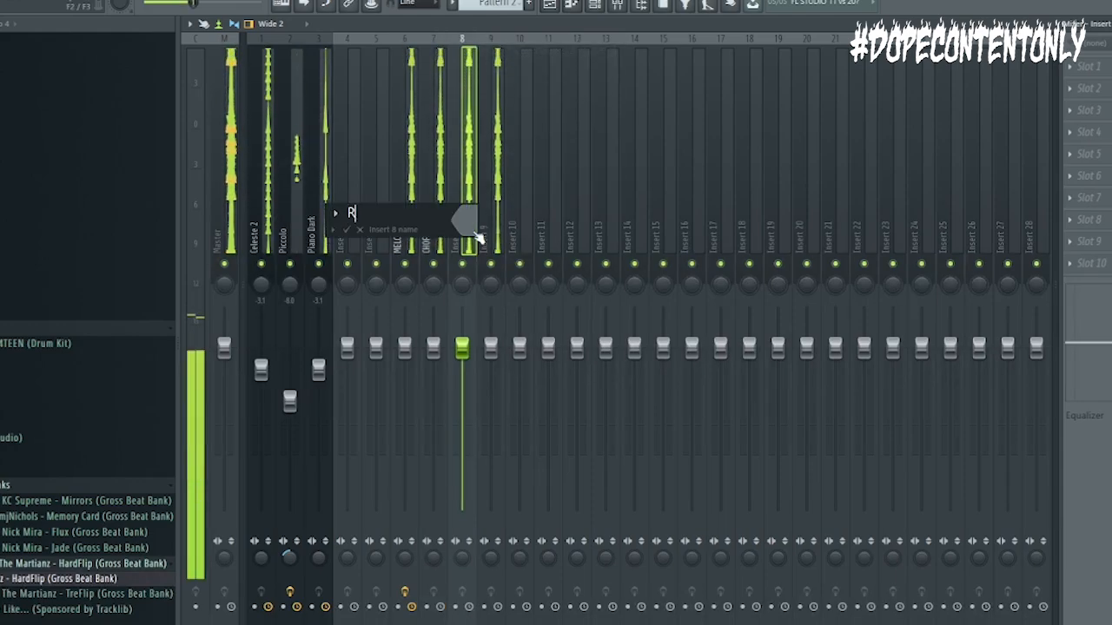
key("BackSpace")
key("BackSpace")
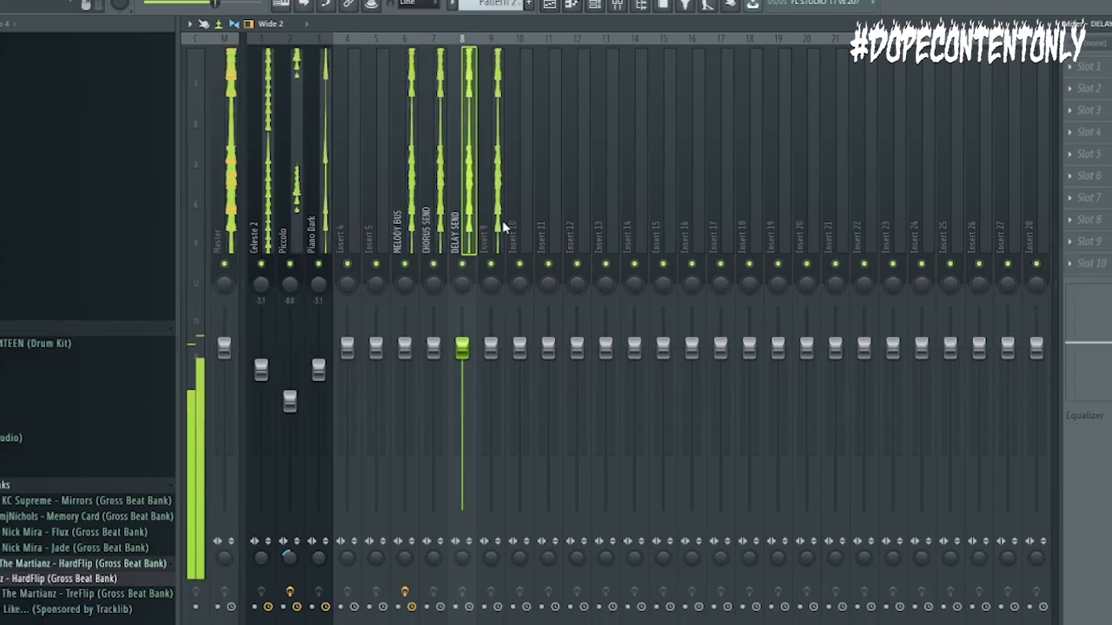
left_click(502, 227)
key("F2")
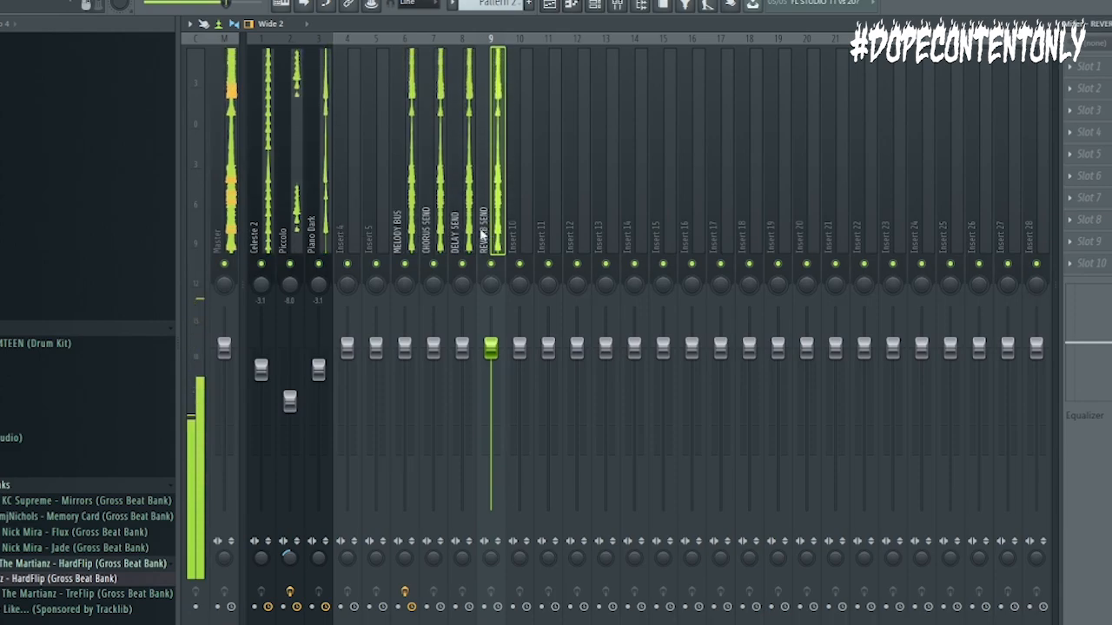
- Add Fruity Chorus to the first effect slot of CHORUS SEND, load its Low Enhance preset and close its window
left_click(415, 278)
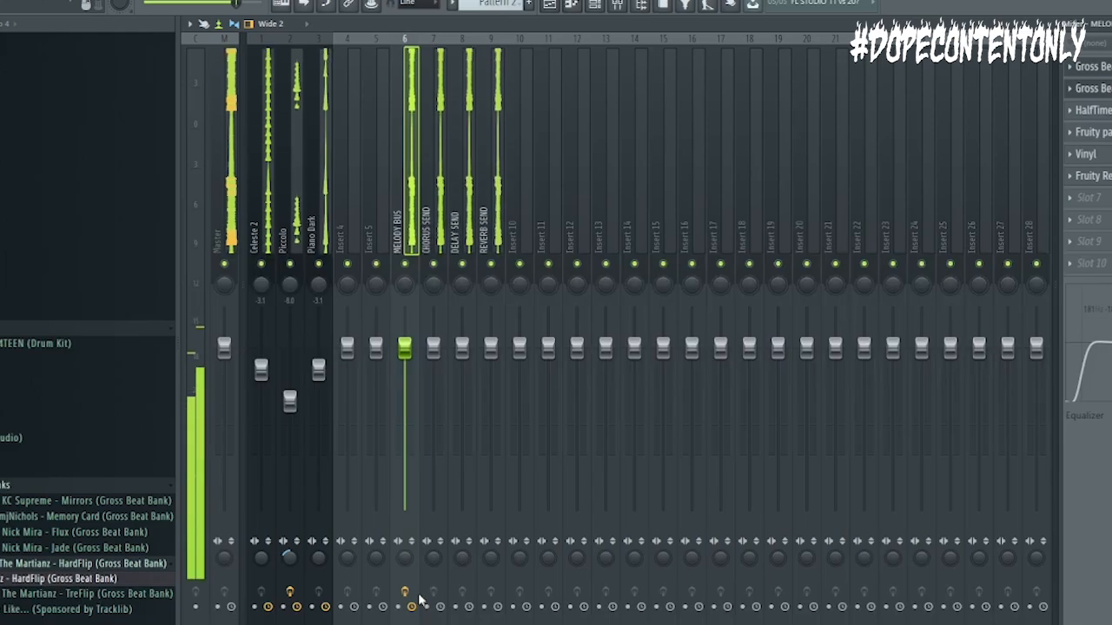
left_click(428, 194)
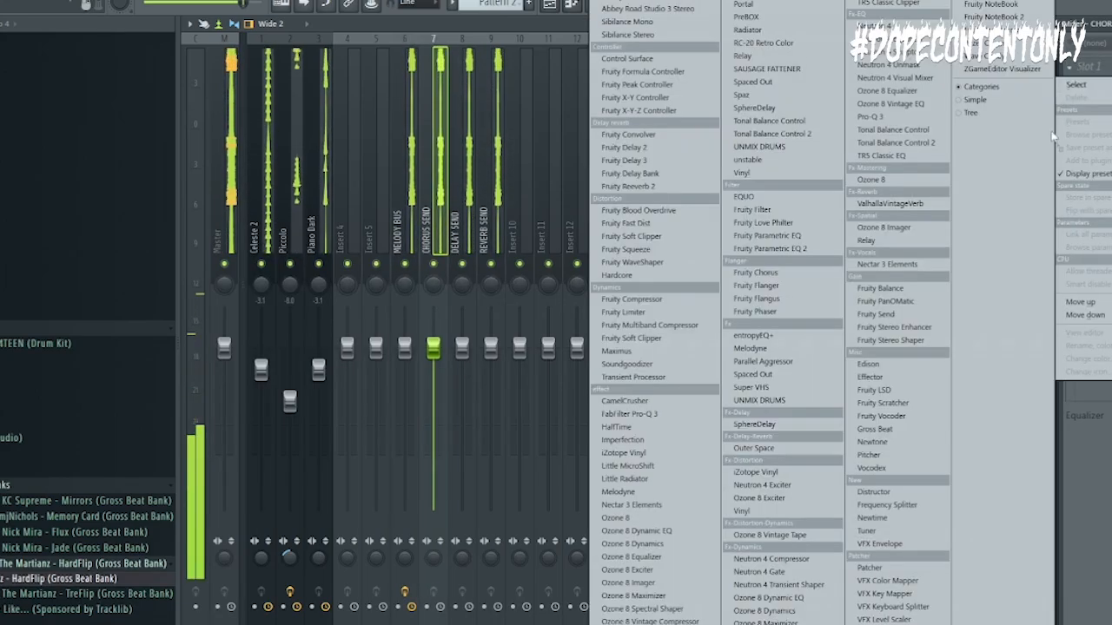
left_click(1086, 67)
mouse_move(1076, 84)
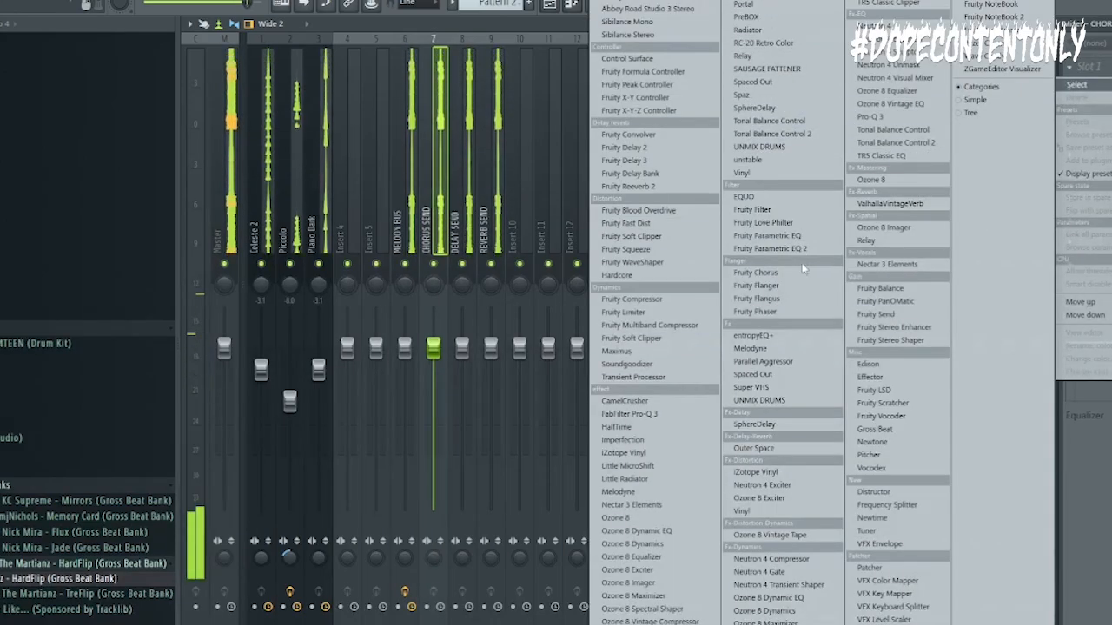
left_click(755, 272)
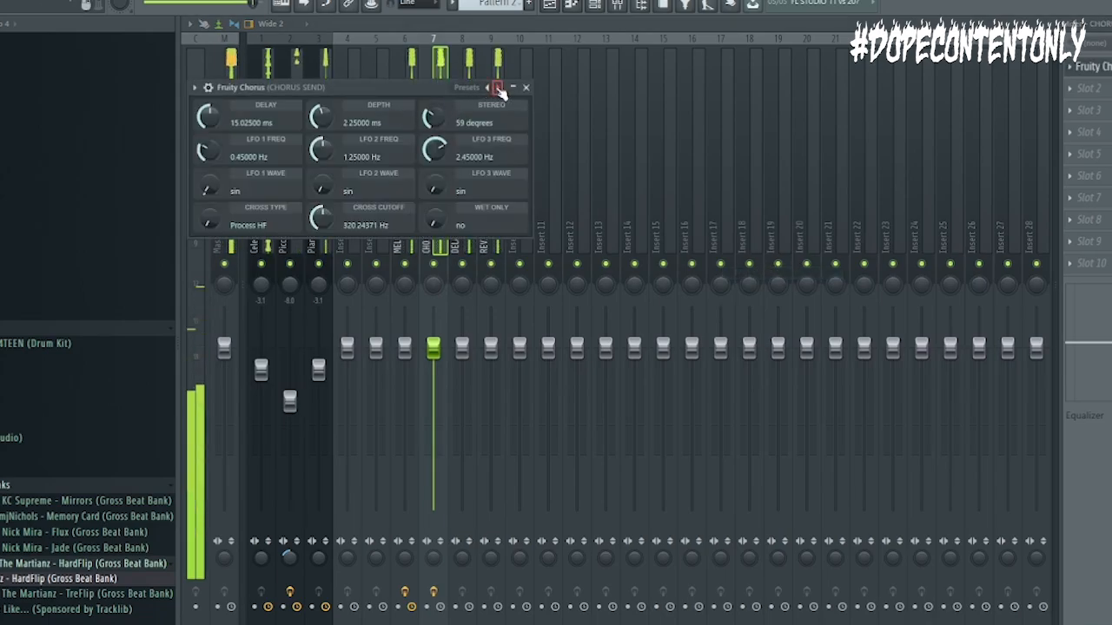
left_click(498, 88)
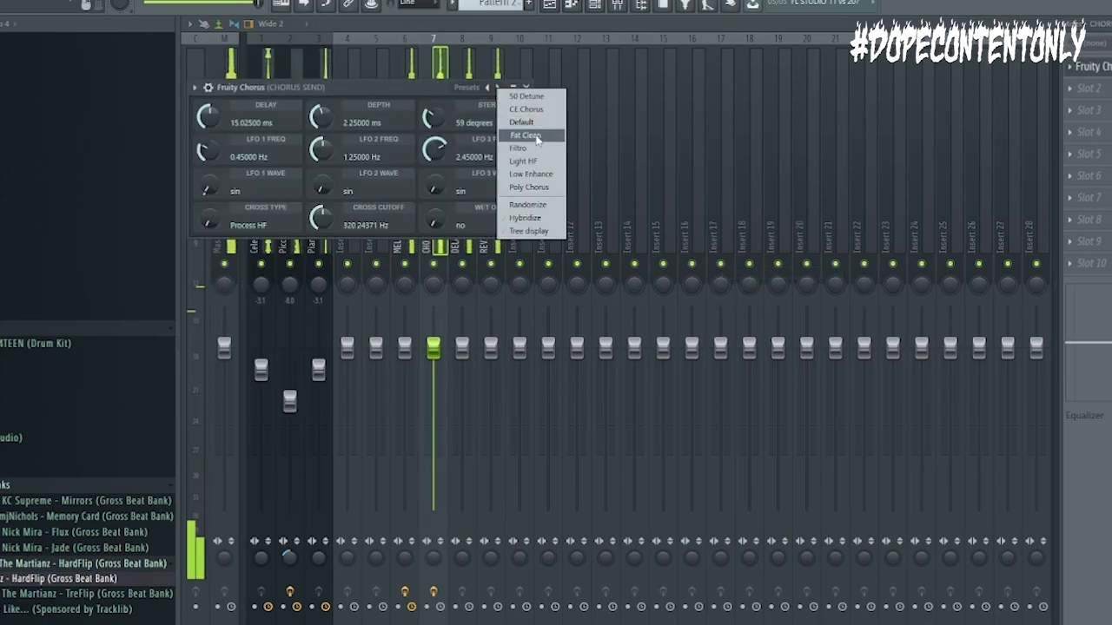
left_click(535, 175)
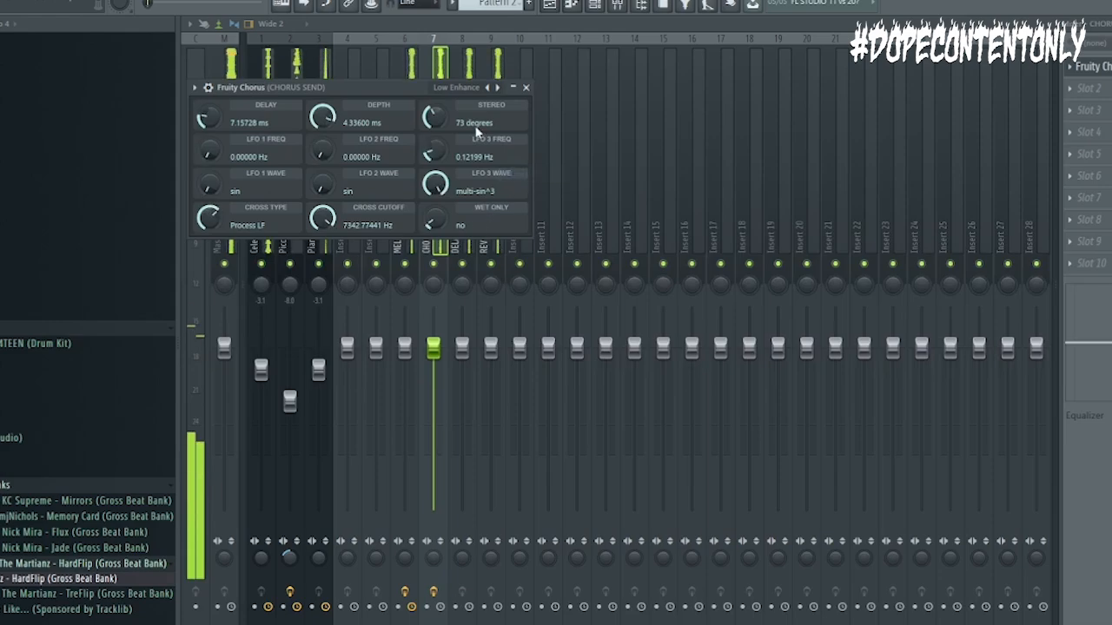
left_click(526, 88)
- Add Fruity Flangus to the third effect slot of the Piccolo track and lower the MELODY BUS fader to about -4.5 dB
left_click(407, 224)
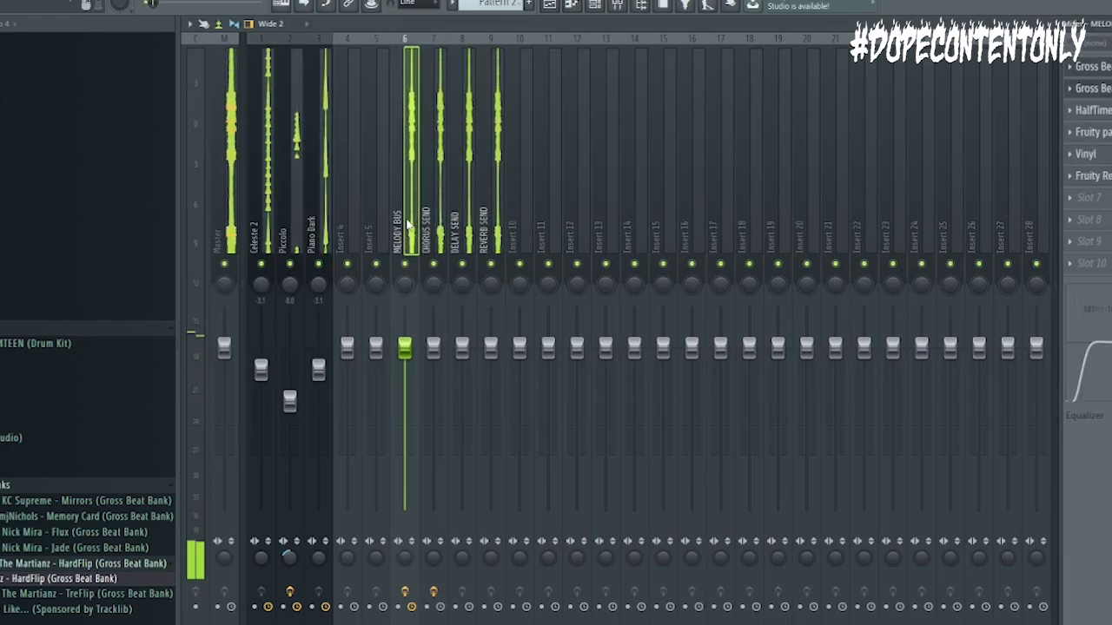
left_click(302, 259)
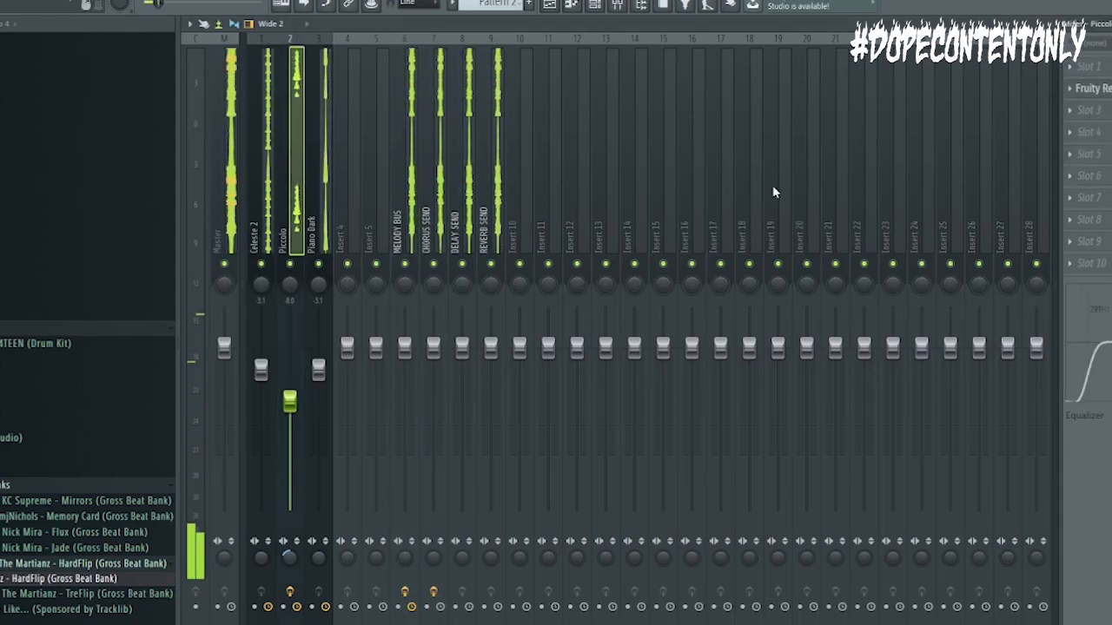
left_click(1074, 115)
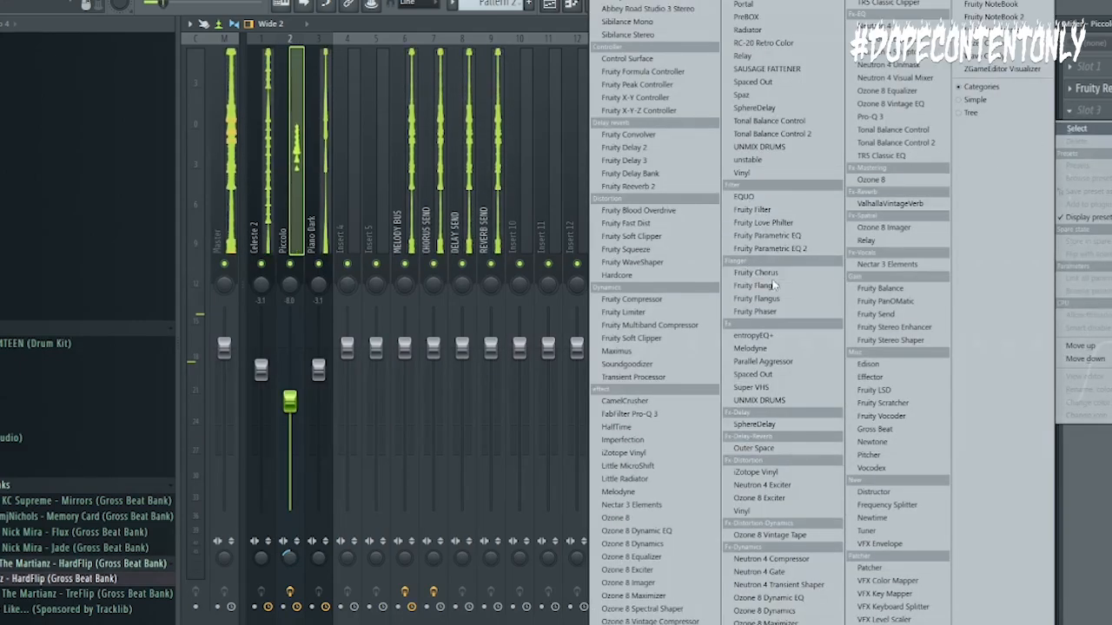
left_click(757, 299)
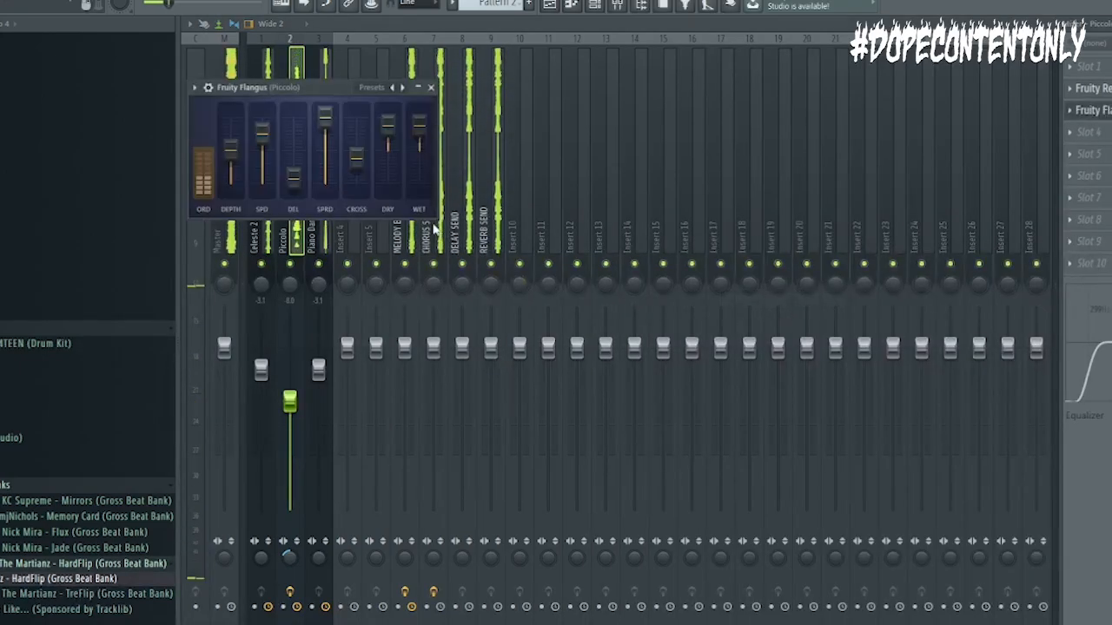
left_click(430, 88)
left_click(411, 237)
- Add Fruity Delay 3 to the first effect slot of DELAY SEND, load its Ping pong preset and close its window
left_click(461, 226)
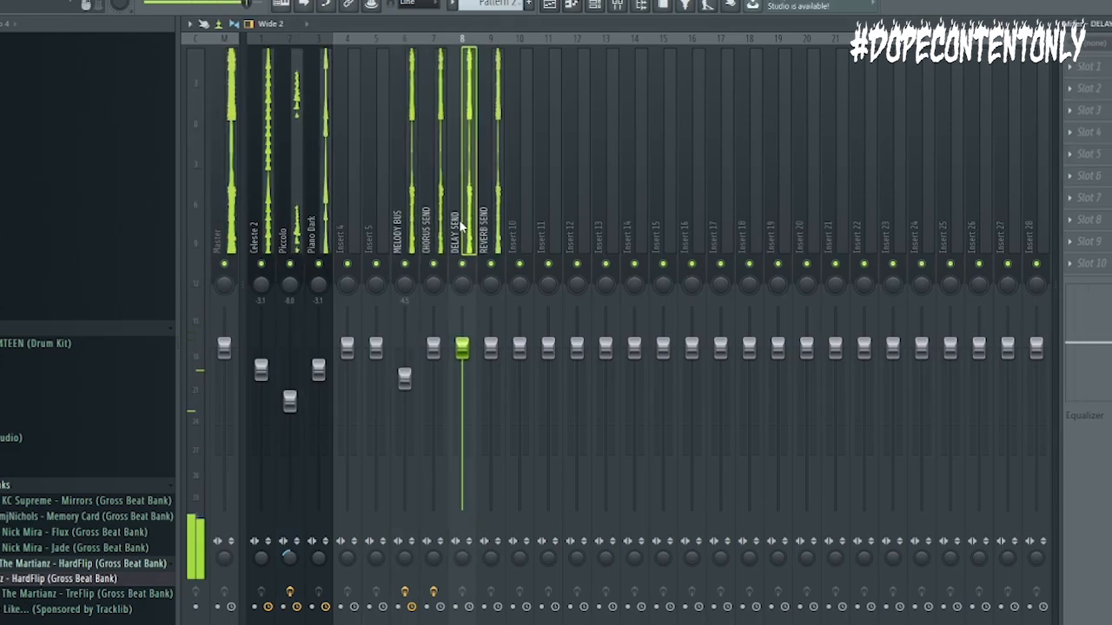
left_click(1105, 71)
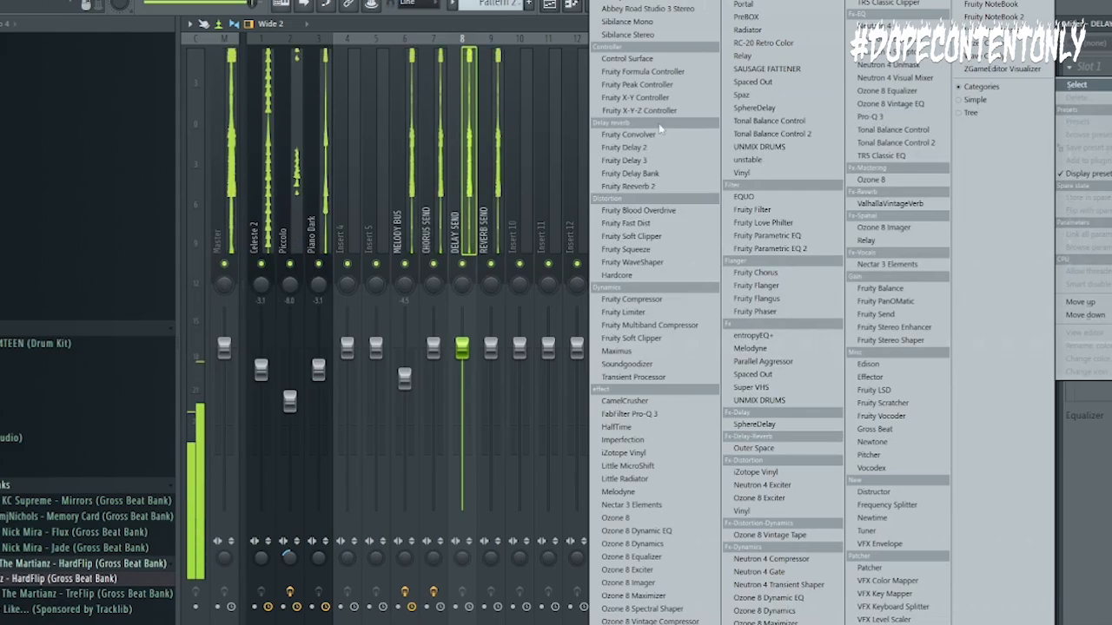
left_click(653, 162)
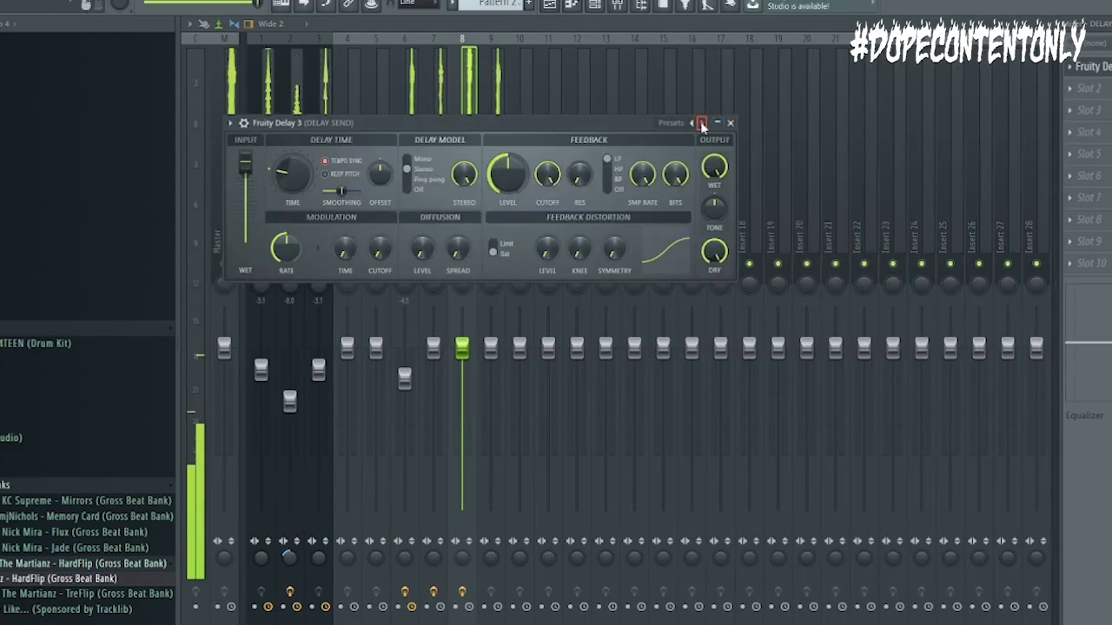
left_click(702, 123)
left_click(734, 198)
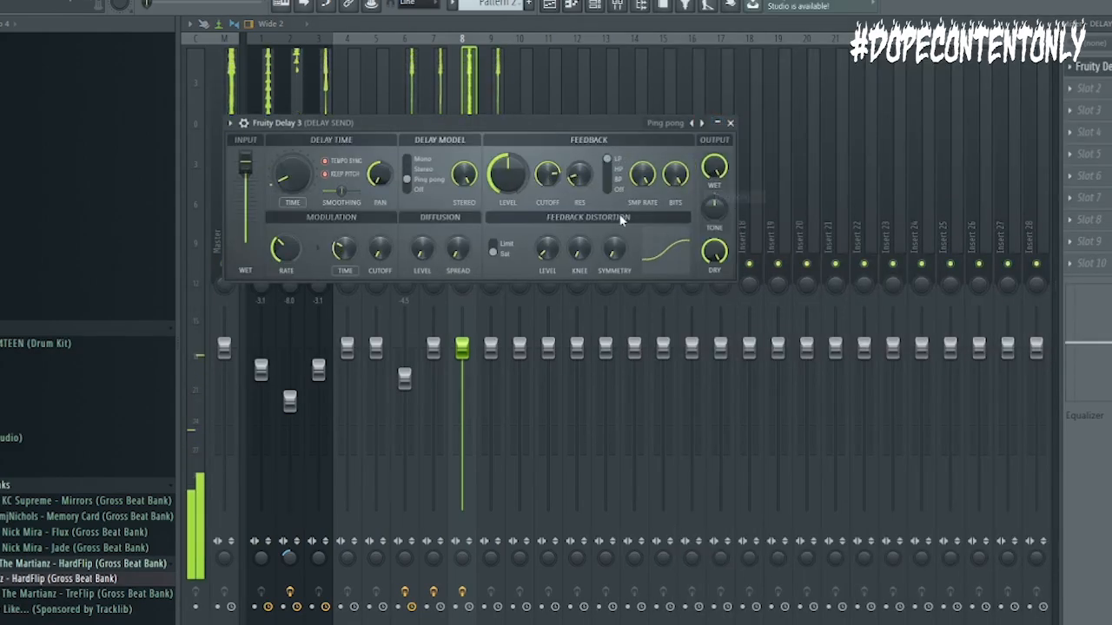
left_click(730, 123)
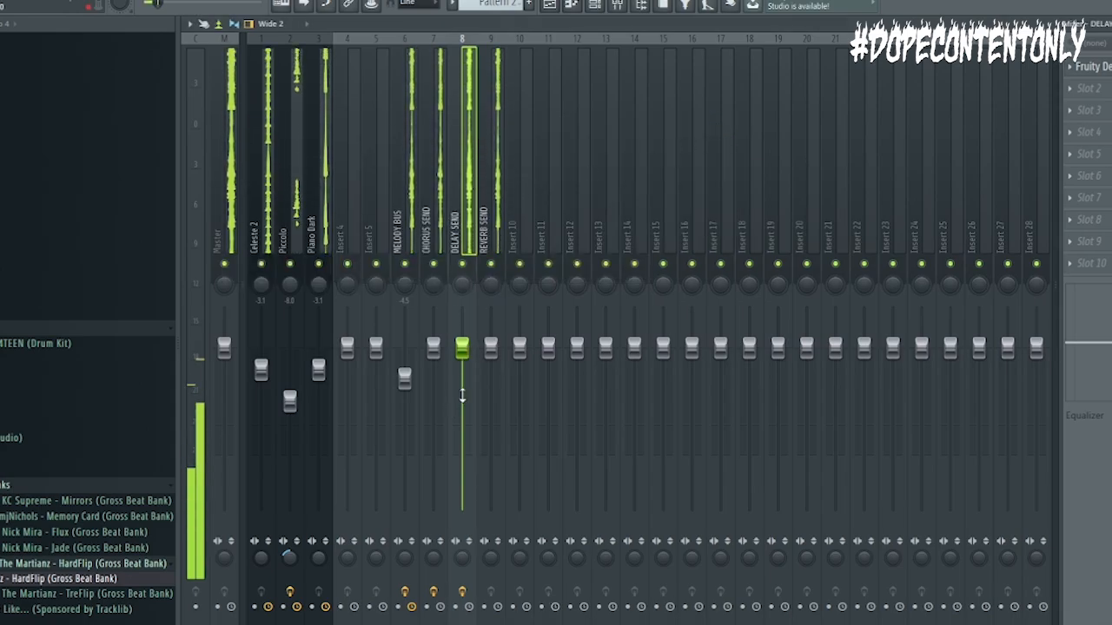
- Lower the DELAY SEND fader to about -3.7 dB and add Fruity Reeverb 2 with the Cathedral preset to the first slot of REVERB SEND
left_click(406, 237)
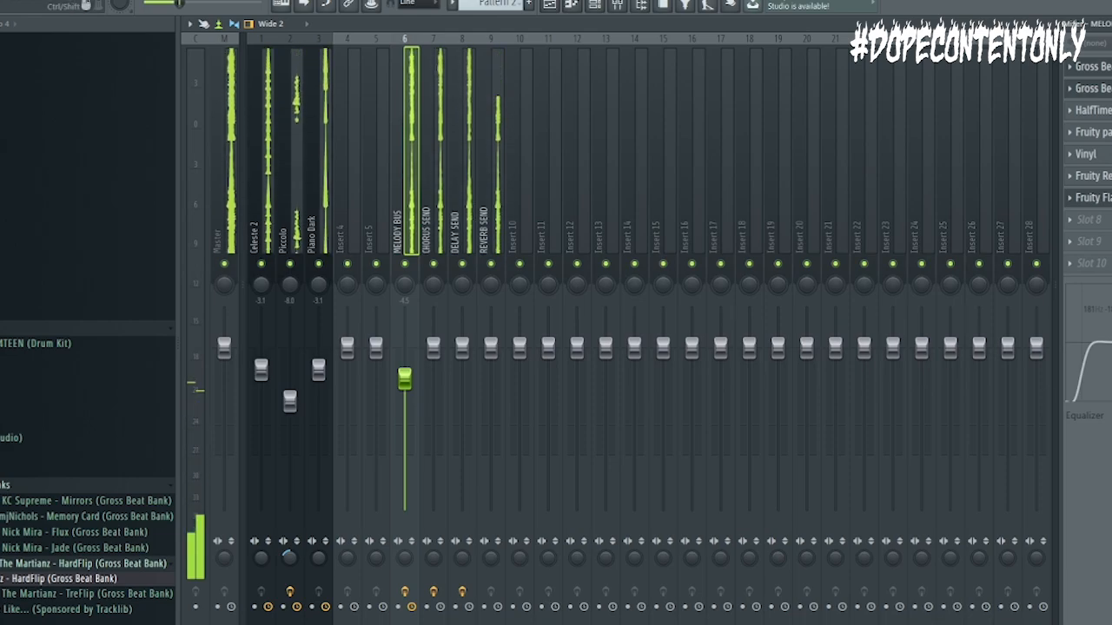
left_click(466, 245)
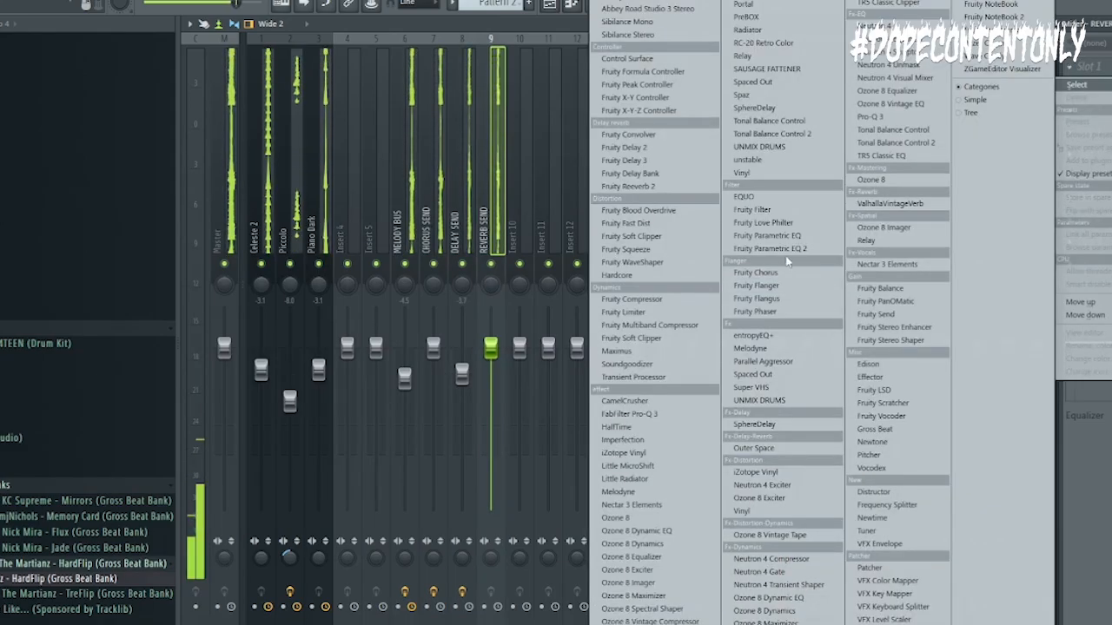
left_click(627, 186)
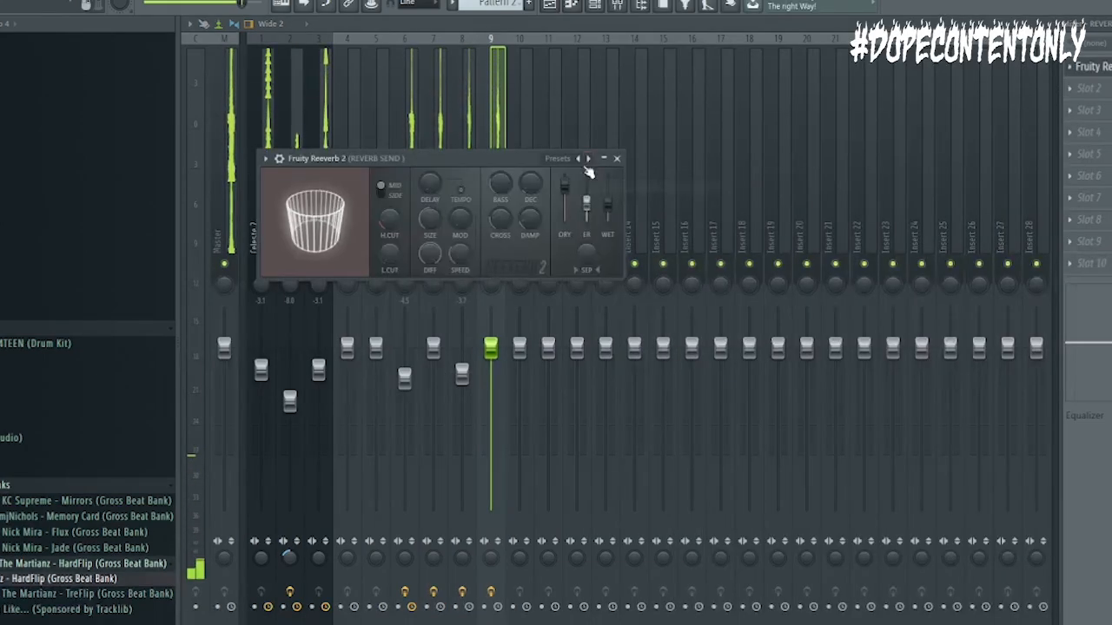
left_click(588, 159)
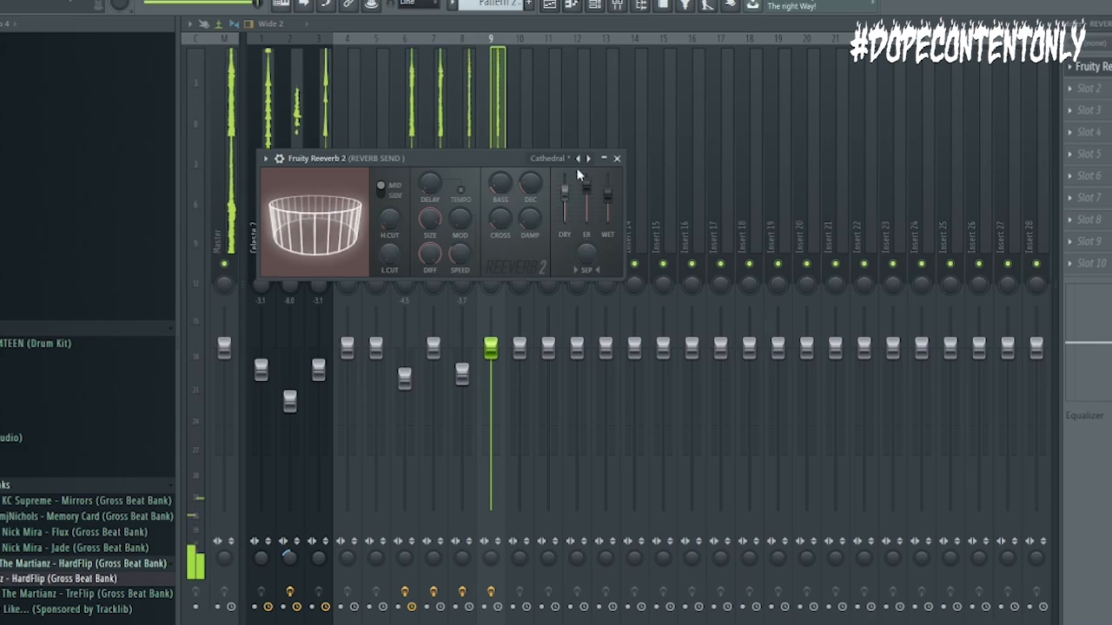
left_click(616, 158)
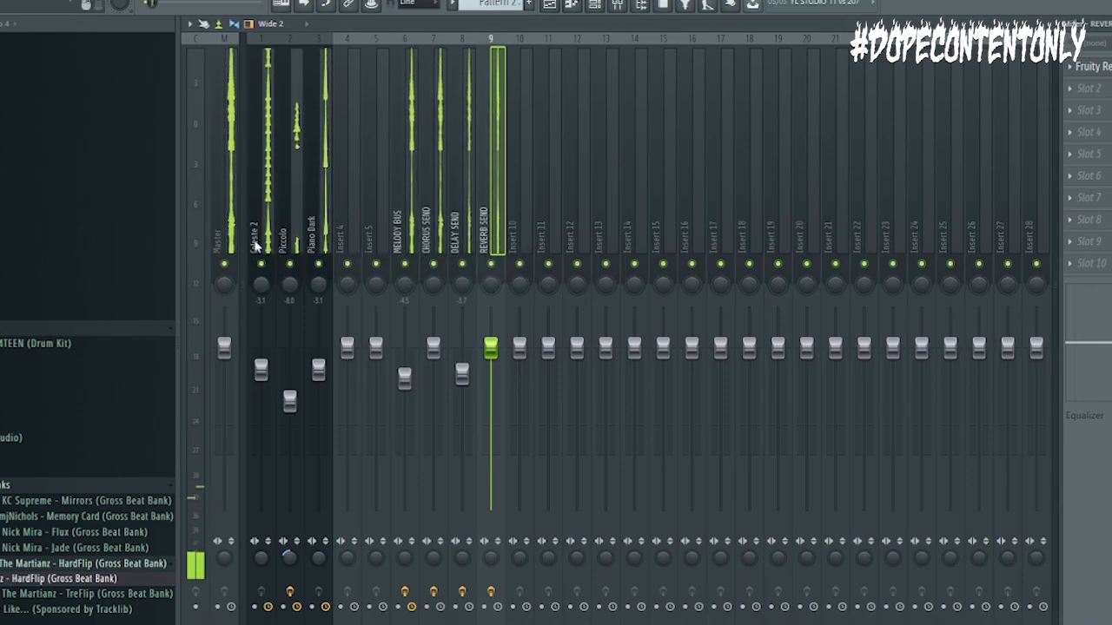
- Add Fruity Parametric EQ 2 to the second effect slot of CHORUS SEND
left_click(441, 235)
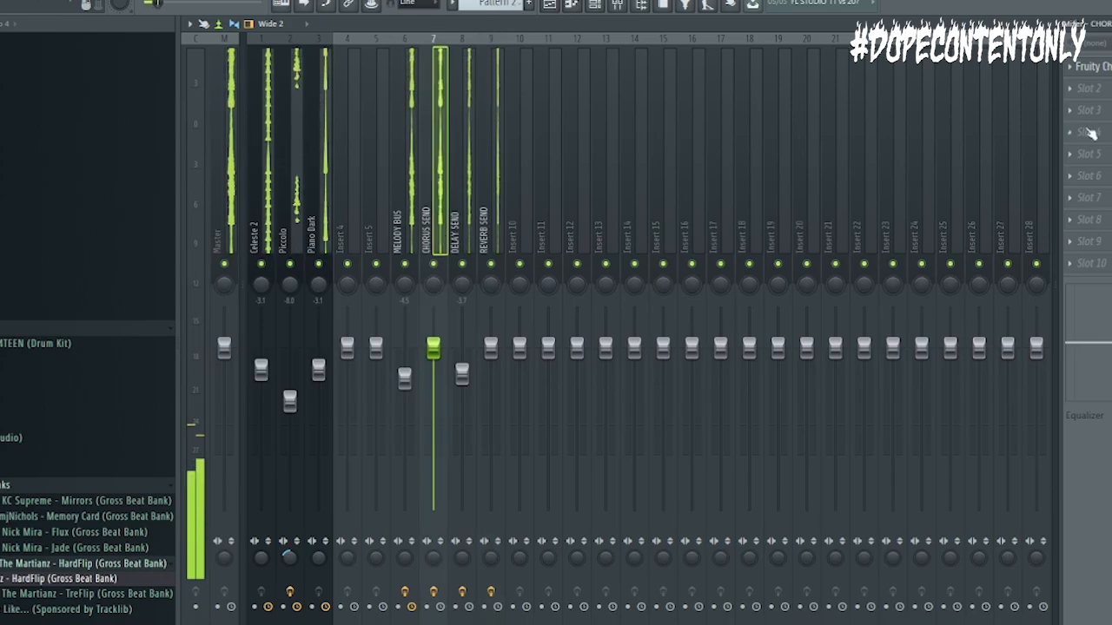
left_click(1086, 88)
mouse_move(1077, 106)
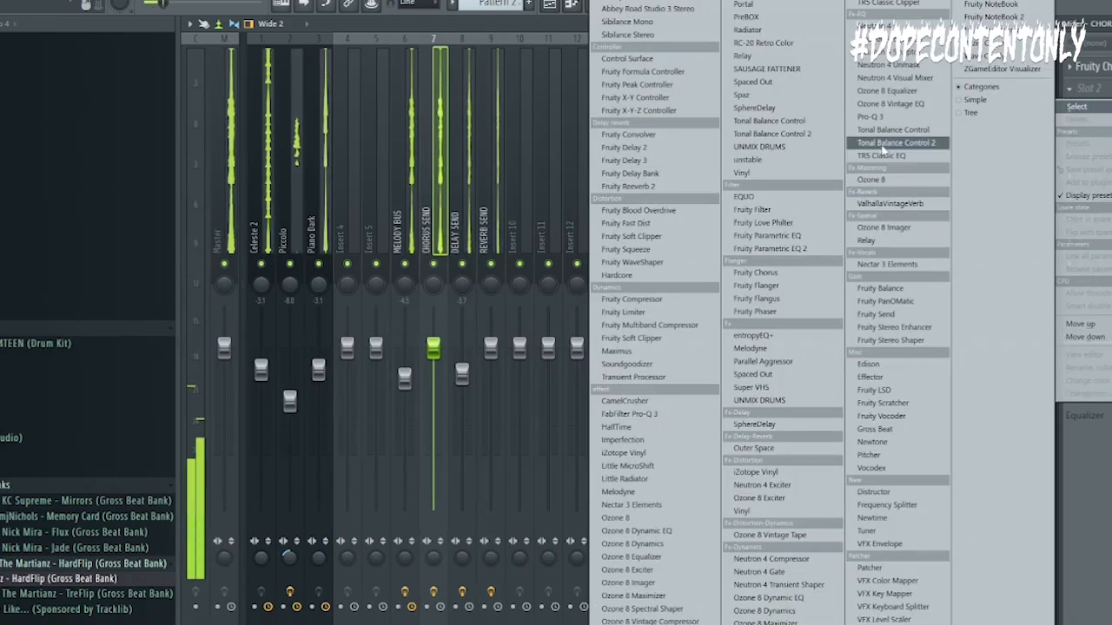
left_click(773, 249)
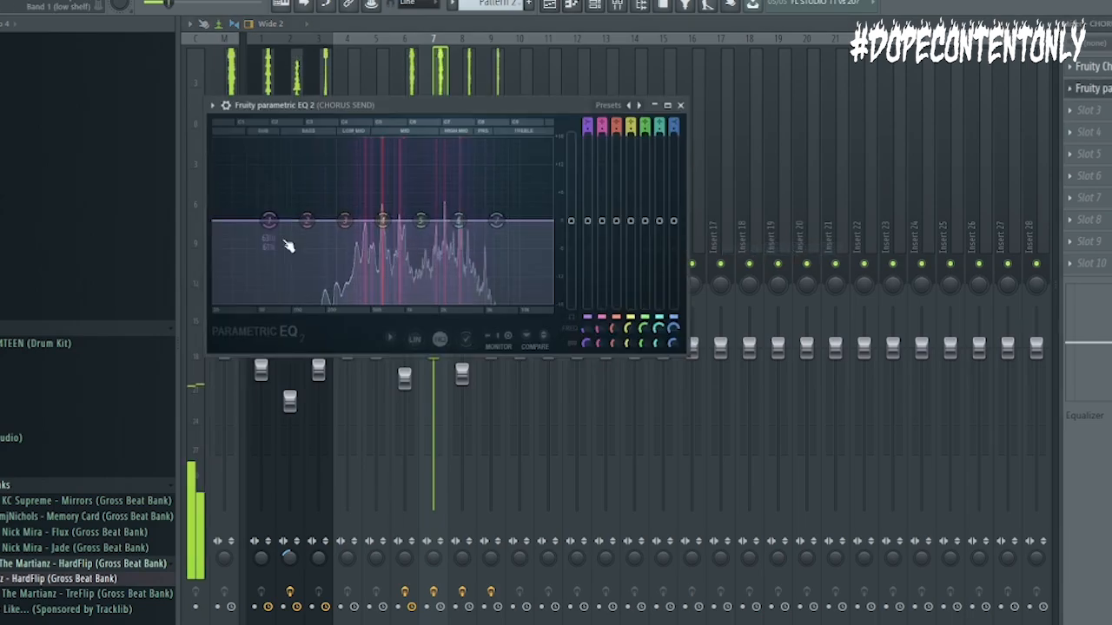
- Change band 1 of the CHORUS SEND equalizer to a High pass filter with the Steep 6 order
right_click(268, 222)
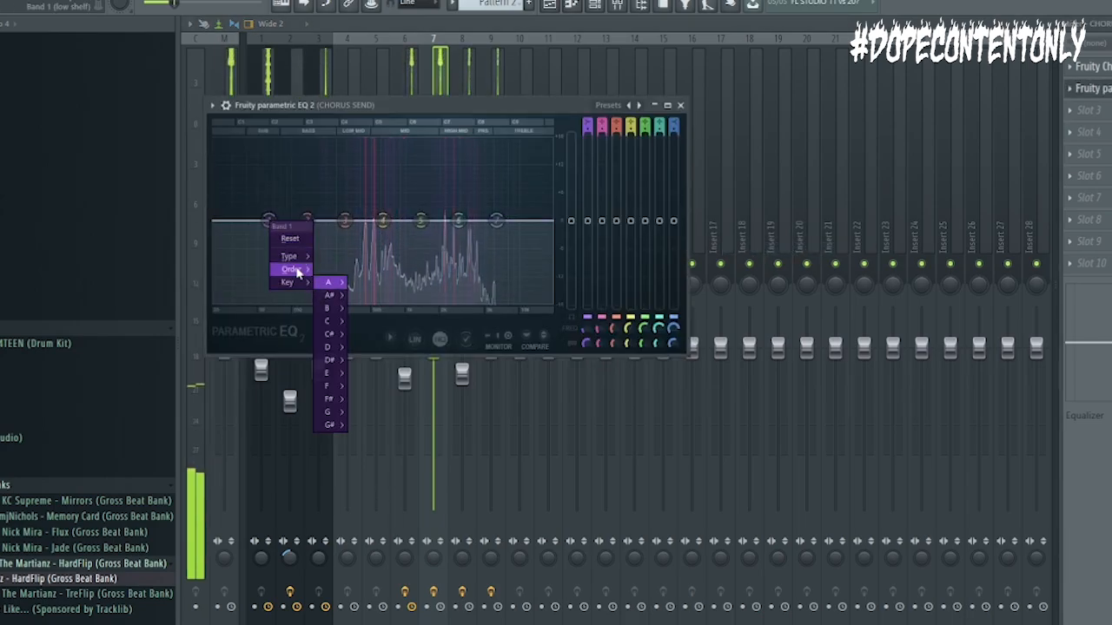
mouse_move(291, 256)
left_click(341, 295)
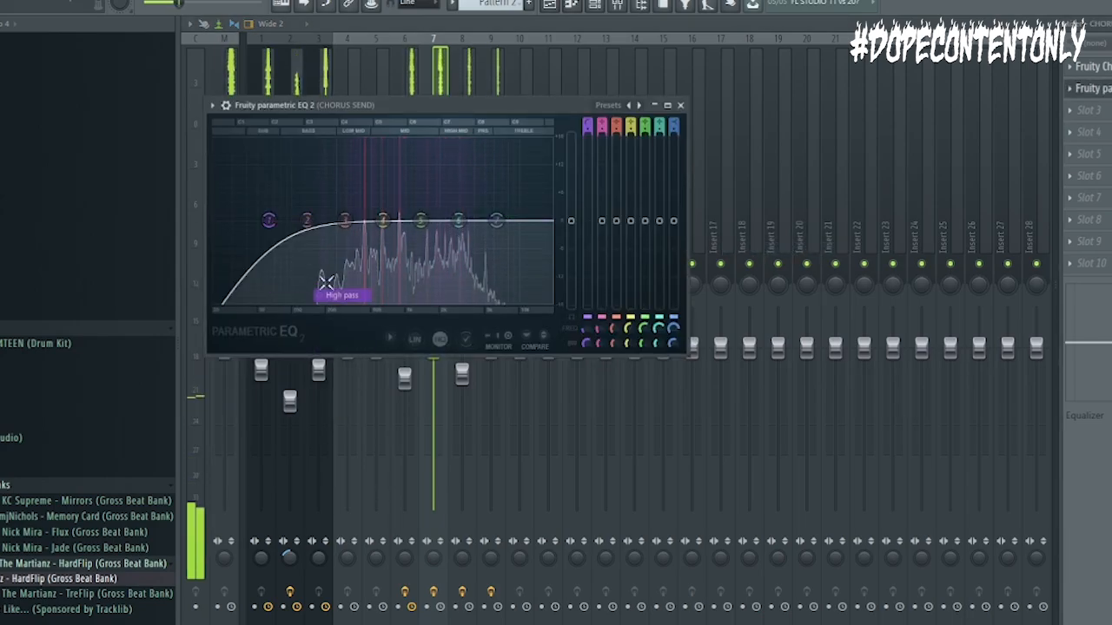
right_click(269, 222)
mouse_move(295, 256)
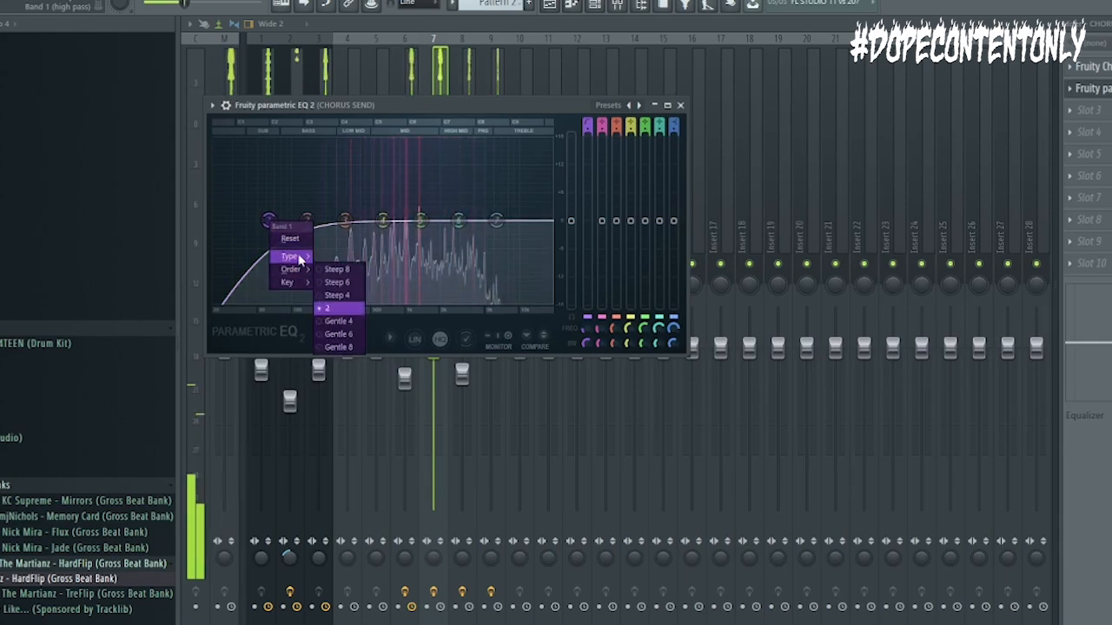
left_click(335, 283)
- Move the high-pass band to about 300 Hz, lower the high shelf slightly at about 5950 Hz, and close the equalizer
left_click_drag(269, 222, 345, 221)
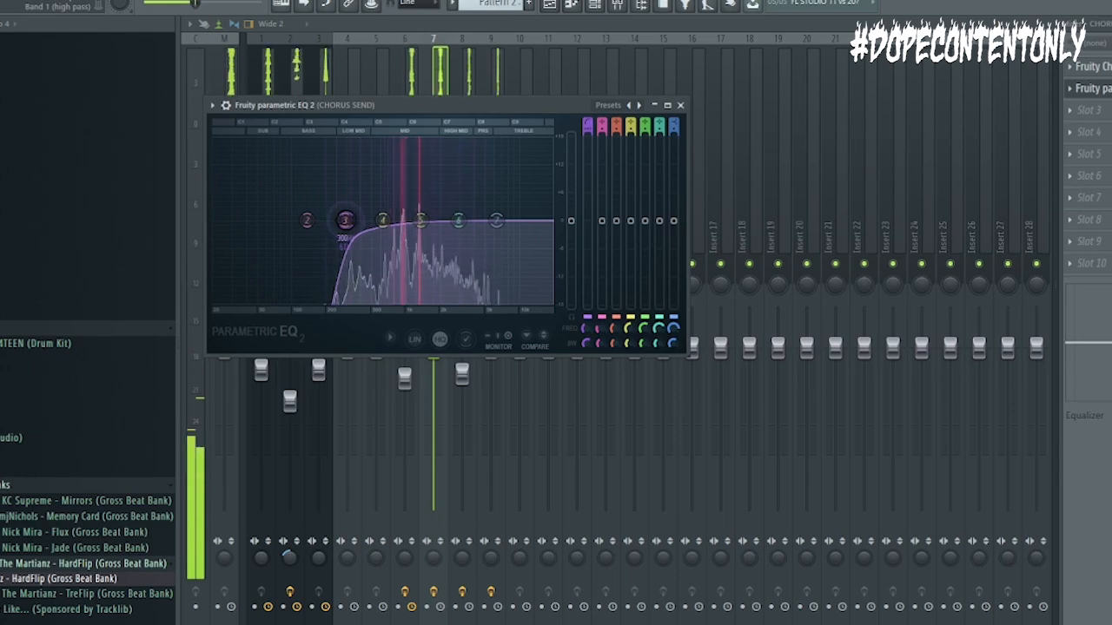
left_click_drag(495, 220, 493, 227)
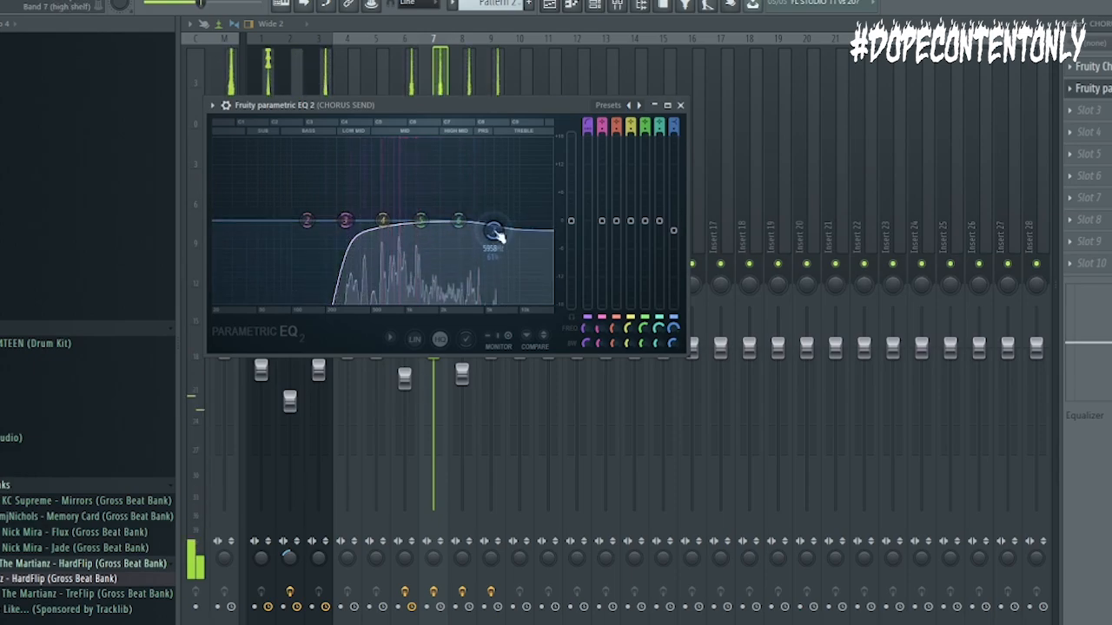
left_click(680, 105)
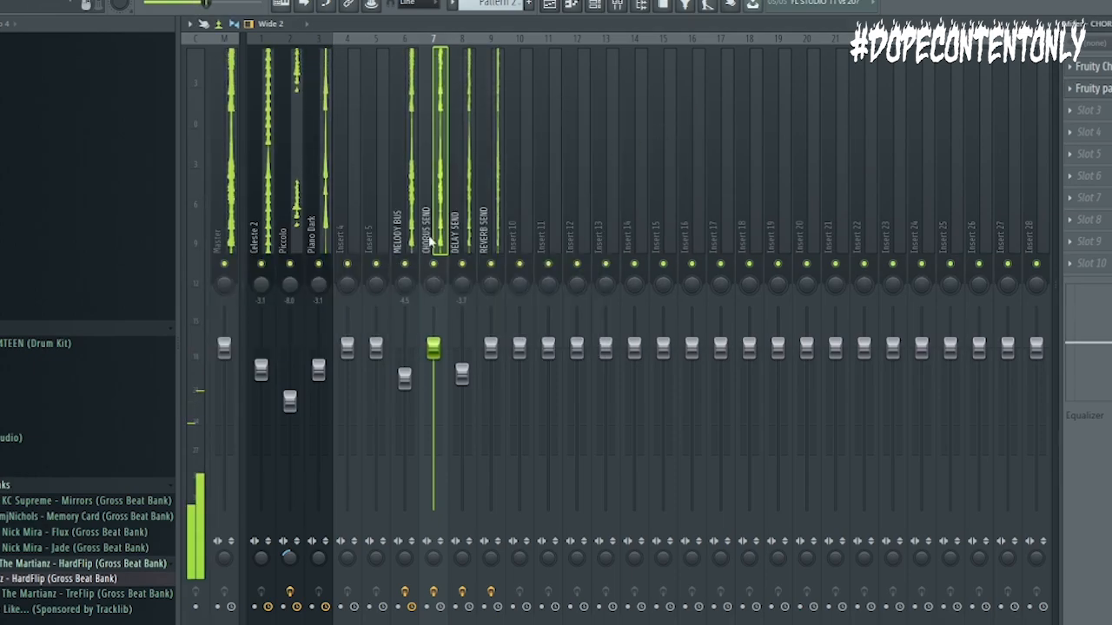
- Copy the CHORUS SEND equalizer with its settings to the second slot of DELAY SEND and on to REVERB SEND
right_click(430, 242)
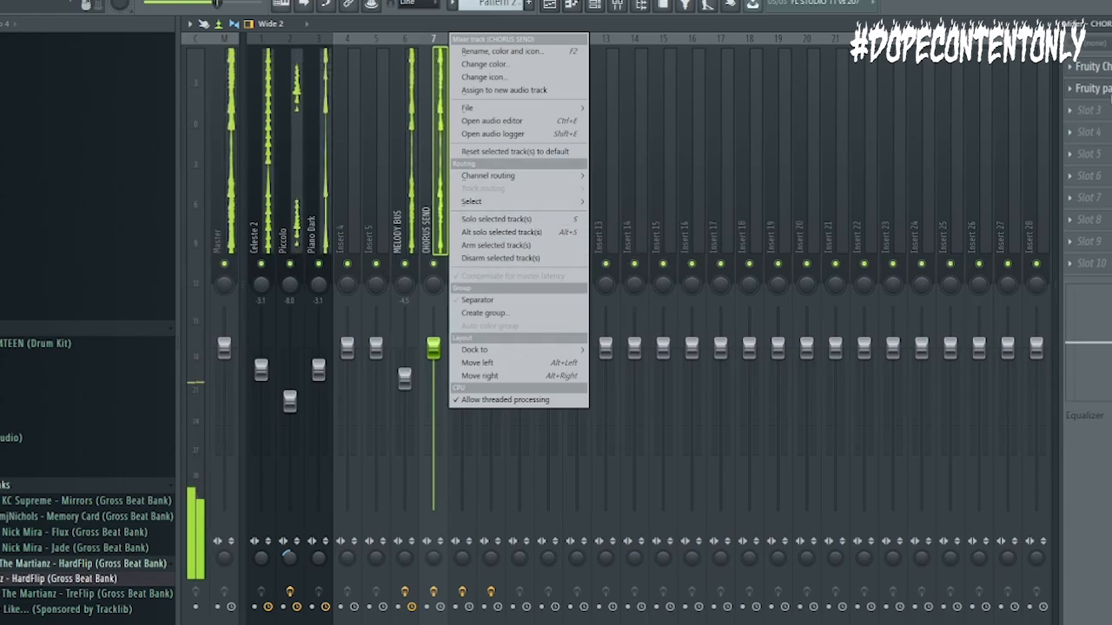
left_click(1108, 93)
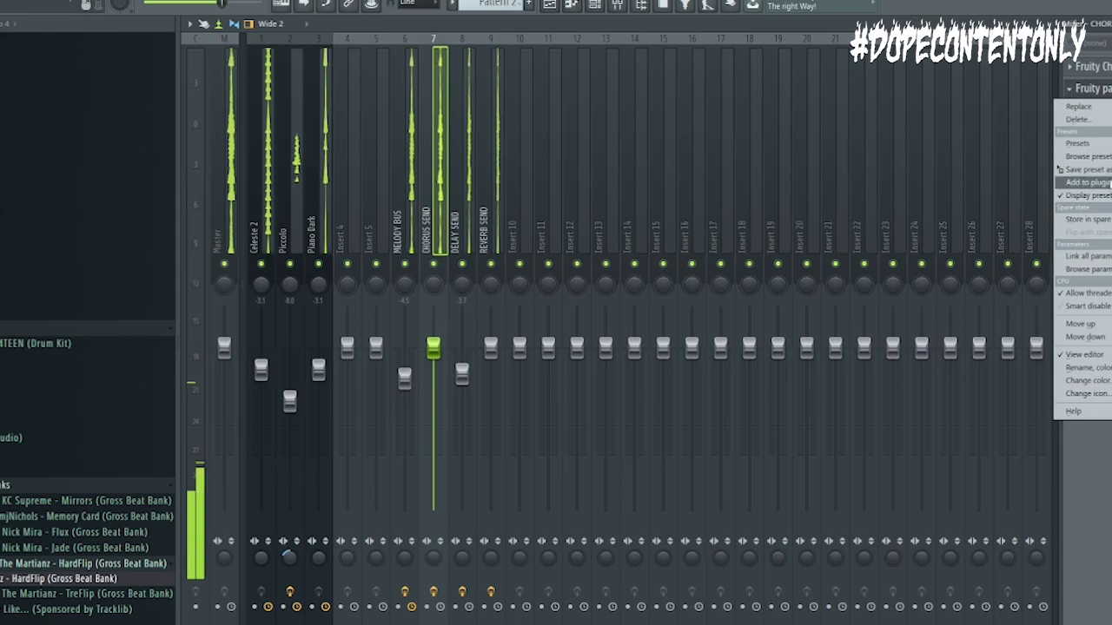
left_click(1100, 170)
left_click_drag(459, 228, 460, 230)
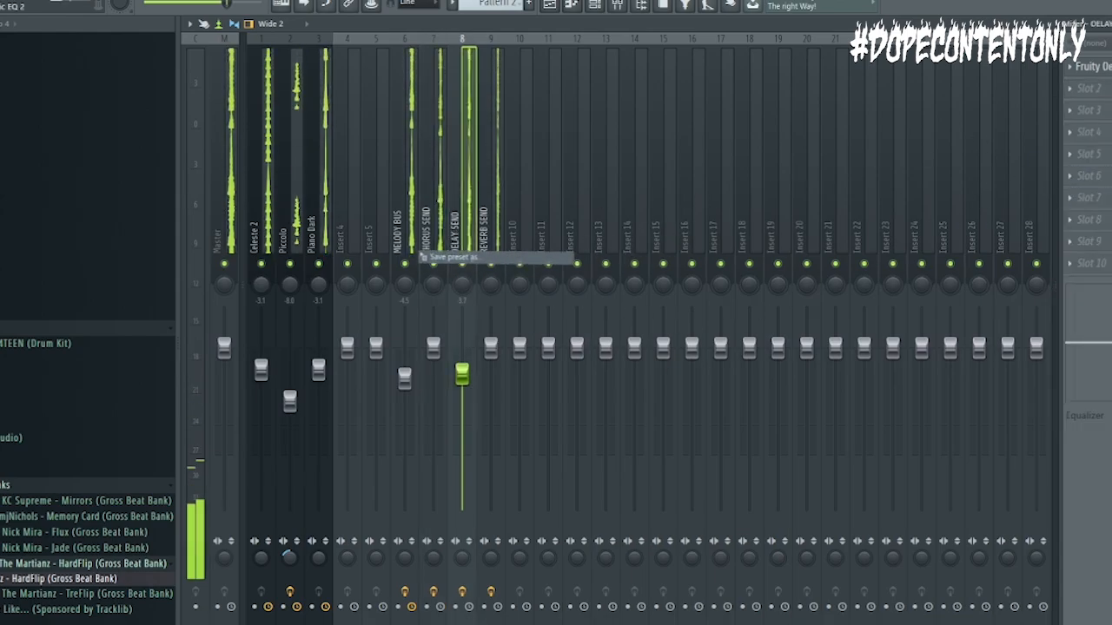
left_click(1072, 89)
left_click(1100, 171)
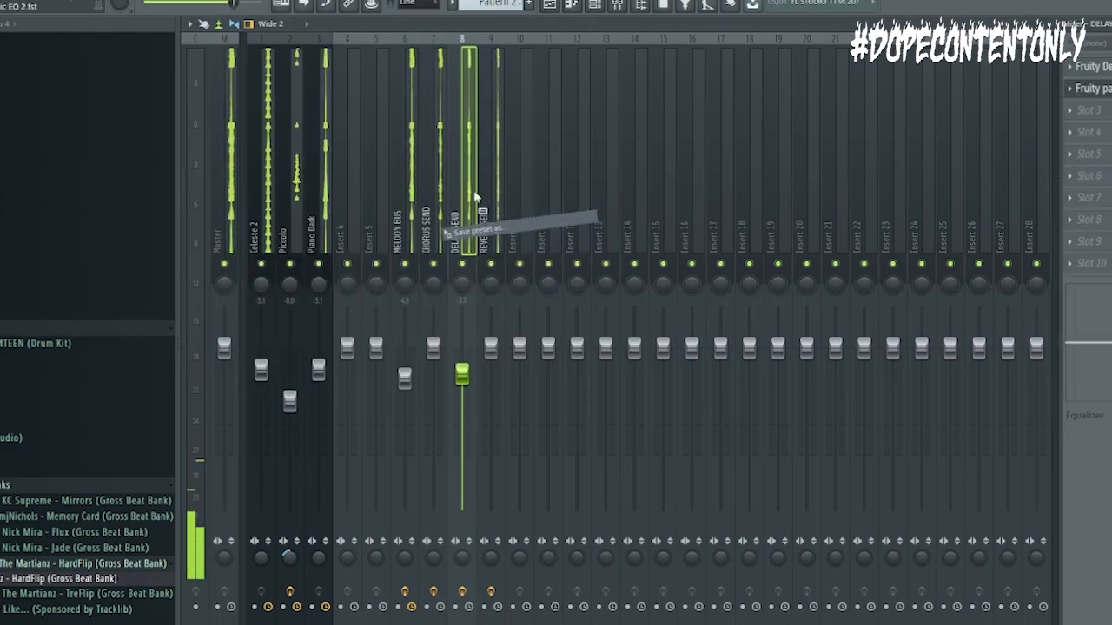
left_click(486, 201)
left_click(442, 143)
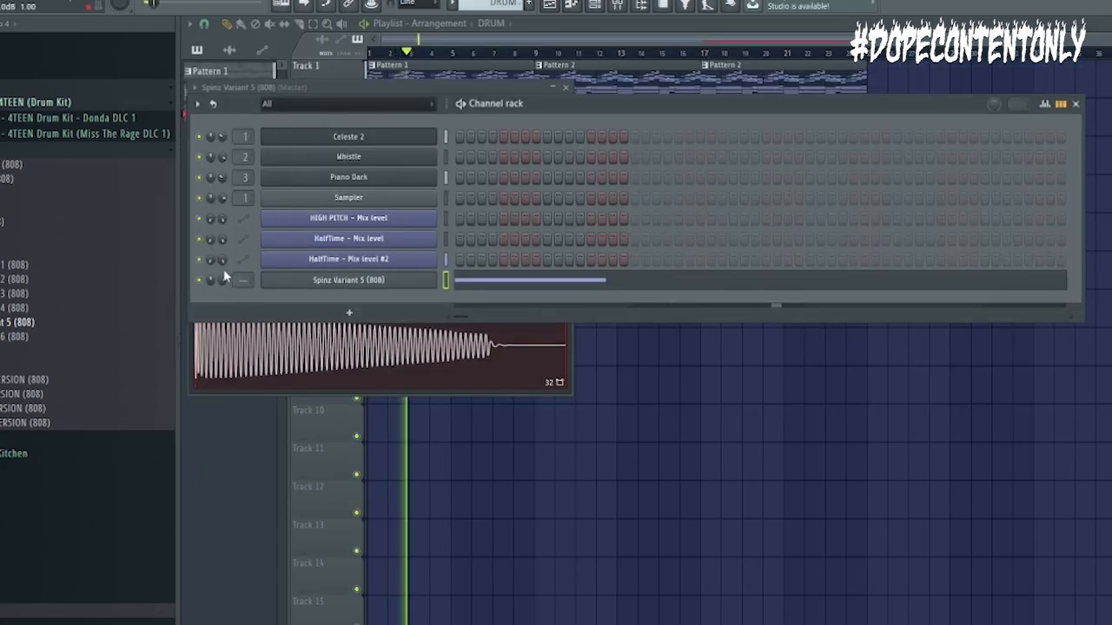
- In the Spinz Variant 5 (808) piano roll, add D#6 notes at beat 4 of bar 1, beat 2 of bar 2 and the start of bar 3
left_click(348, 279)
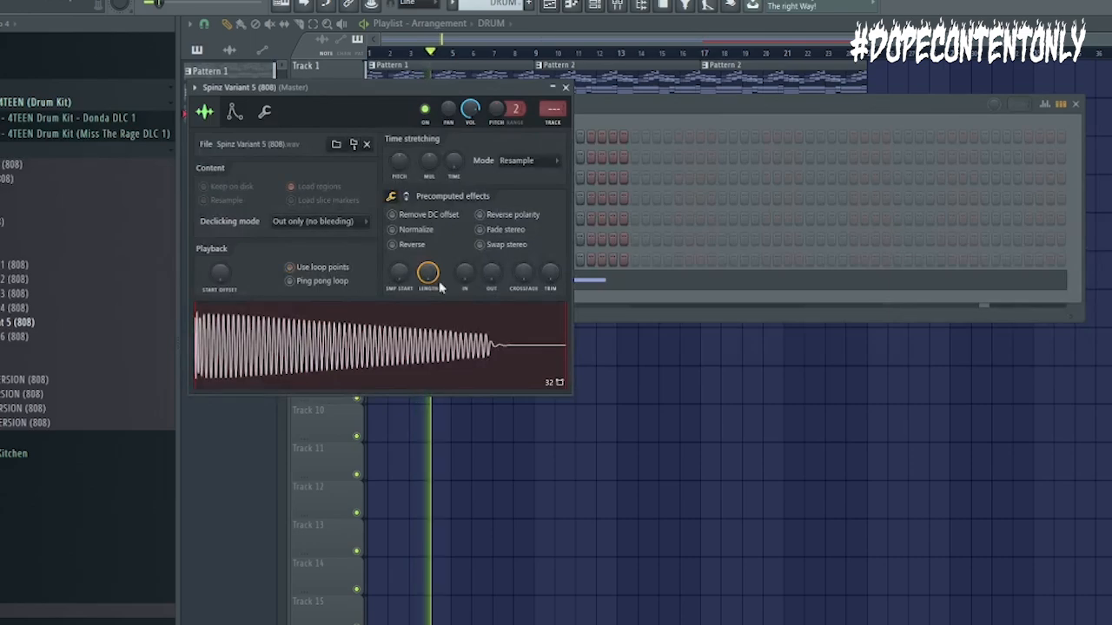
left_click(607, 299)
left_click(605, 286)
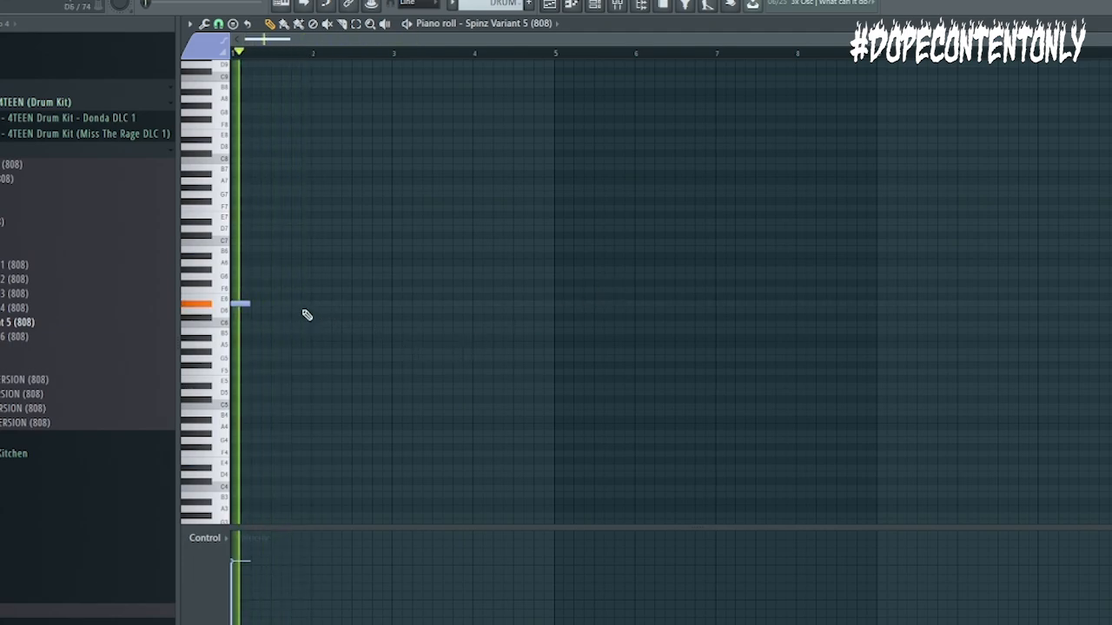
left_click(300, 306)
left_click(338, 305)
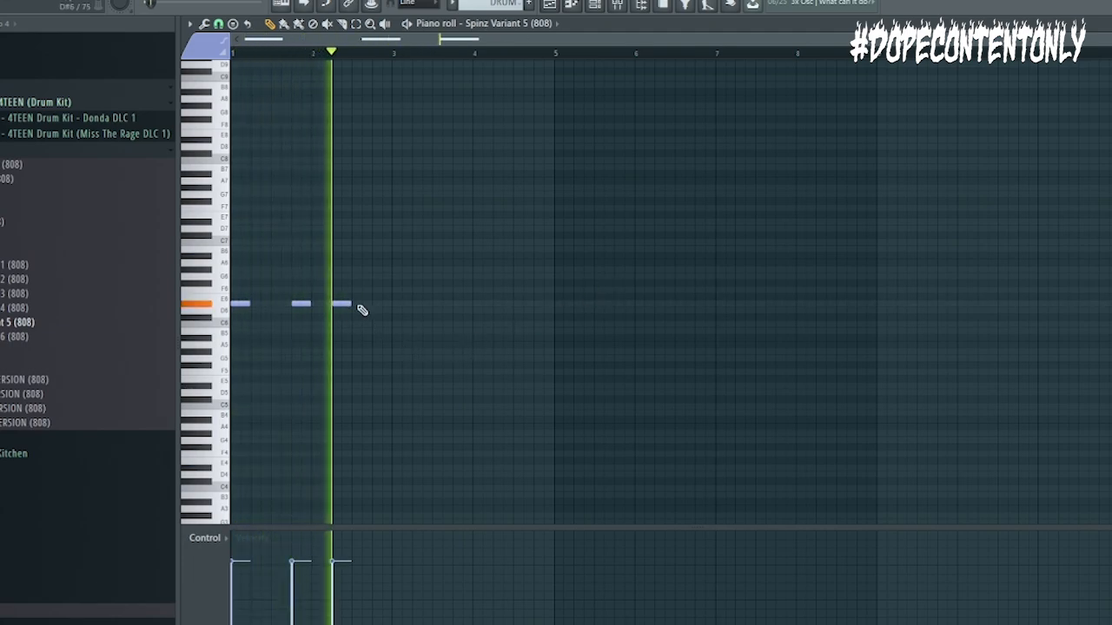
left_click(393, 306)
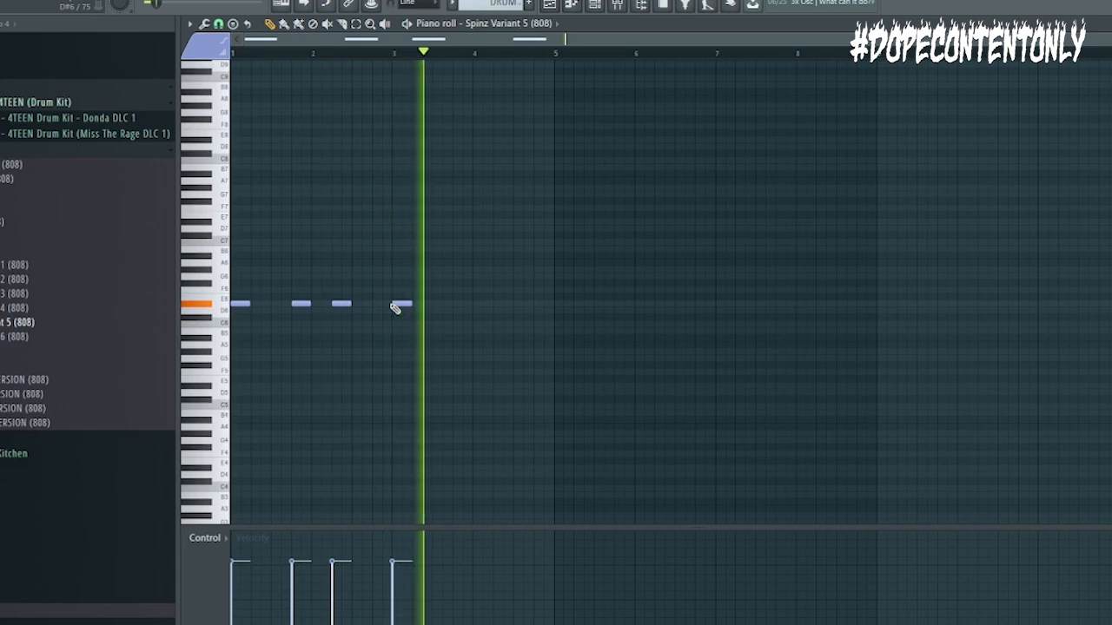
- Extend the 808 notes end to end, delete the note at bar 3, and repeat the two-bar phrase across eight bars
key("ctrl+l")
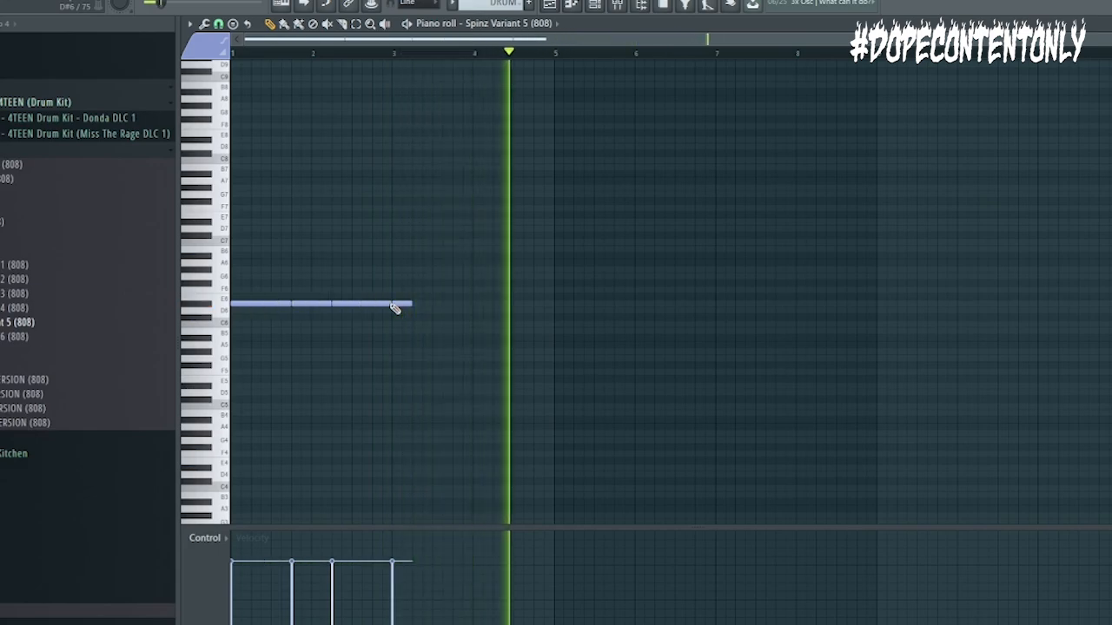
right_click(396, 307)
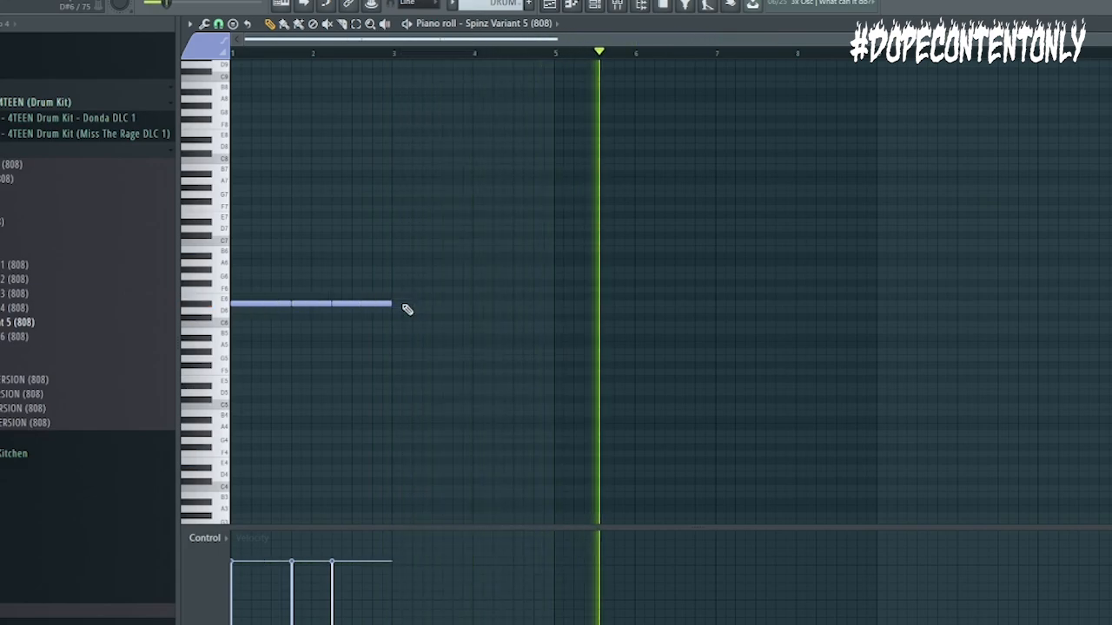
key("ctrl+Down")
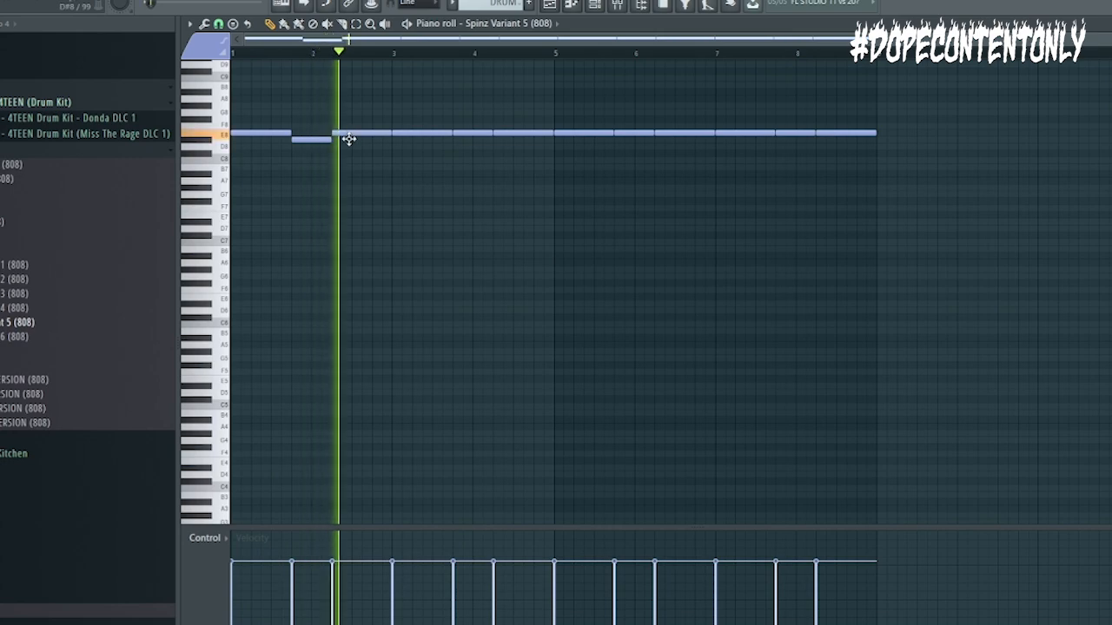
- Lower the last two 808 notes of each two-bar phrase by one semitone to D#8
left_click_drag(349, 136, 349, 140)
left_click_drag(482, 130, 504, 131)
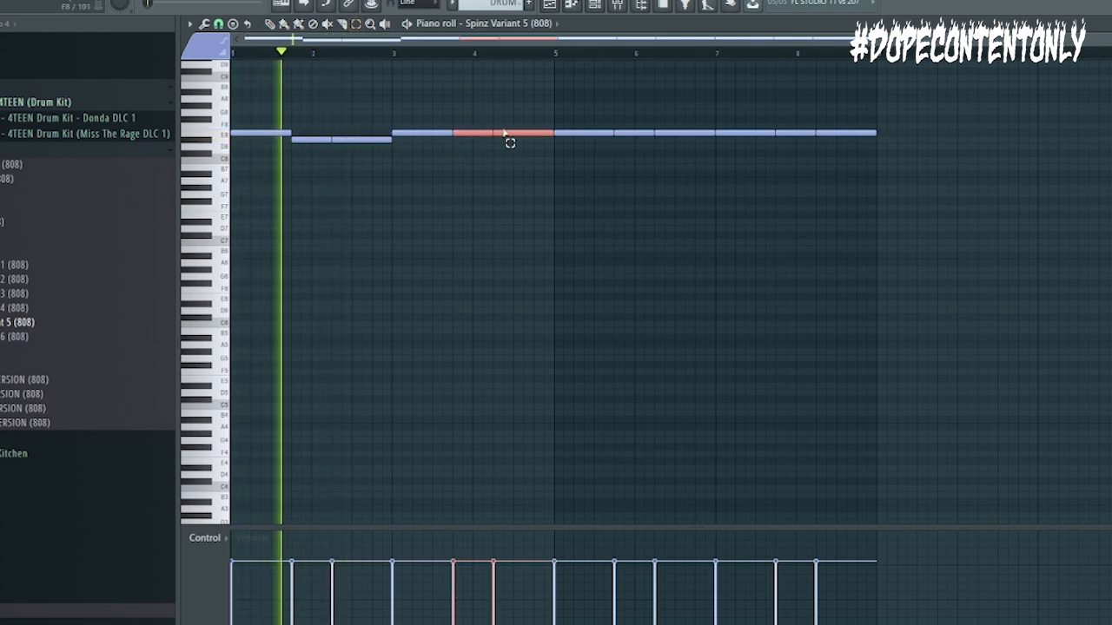
key("shift+Down")
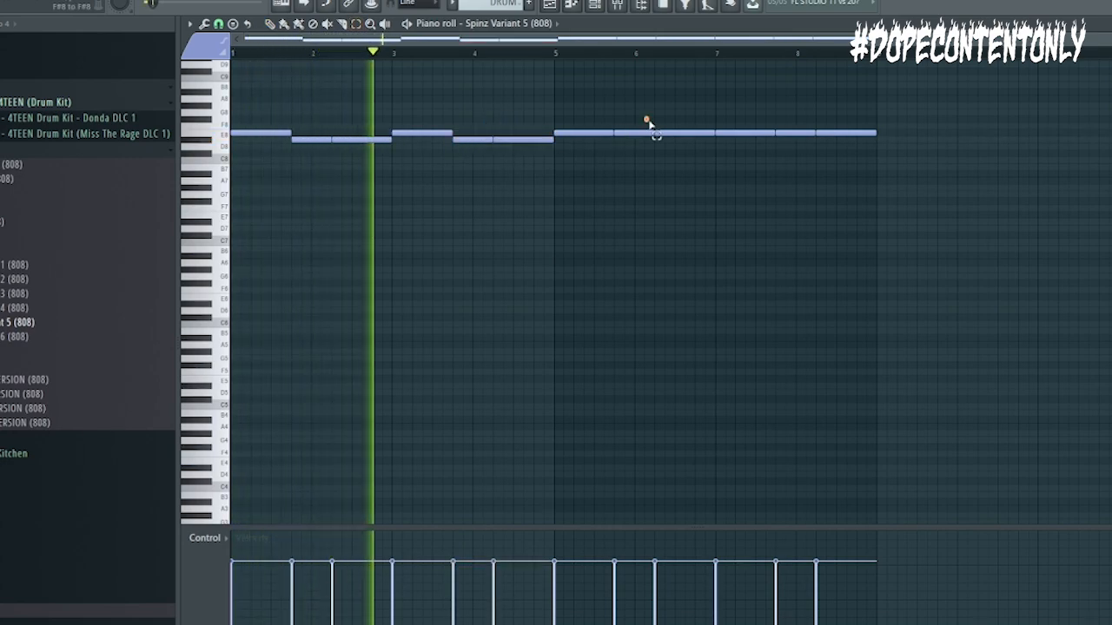
left_click_drag(651, 124, 663, 151)
key("shift+Down")
left_click_drag(789, 124, 836, 162)
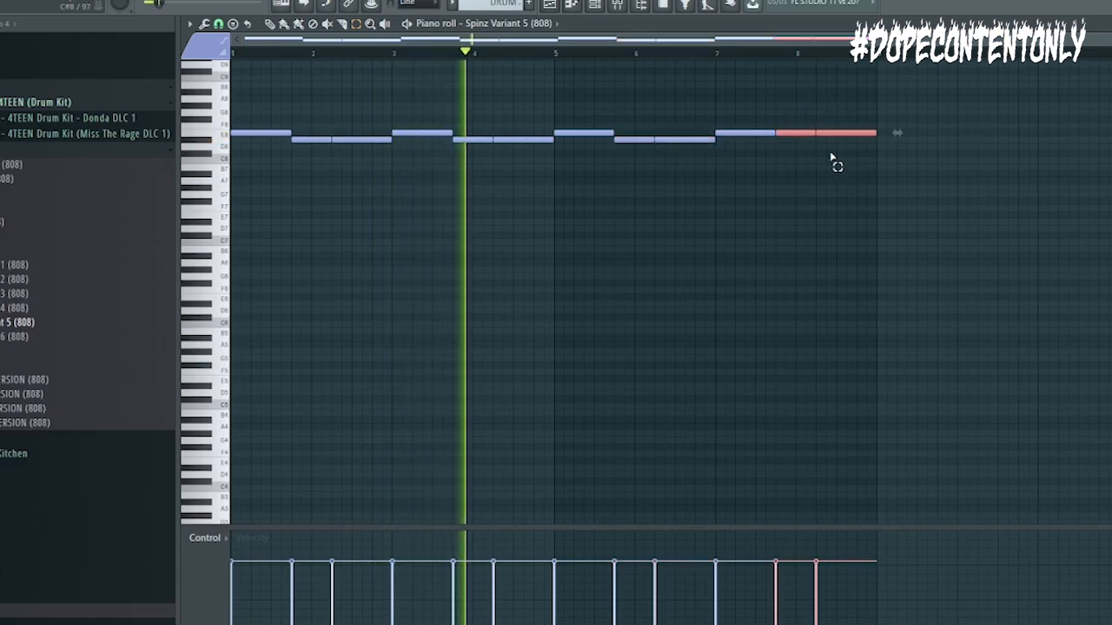
key("shift+Down")
- Transpose the whole 808 line down three octaves to E5 and D#5, and close its piano roll
key("ctrl+d")
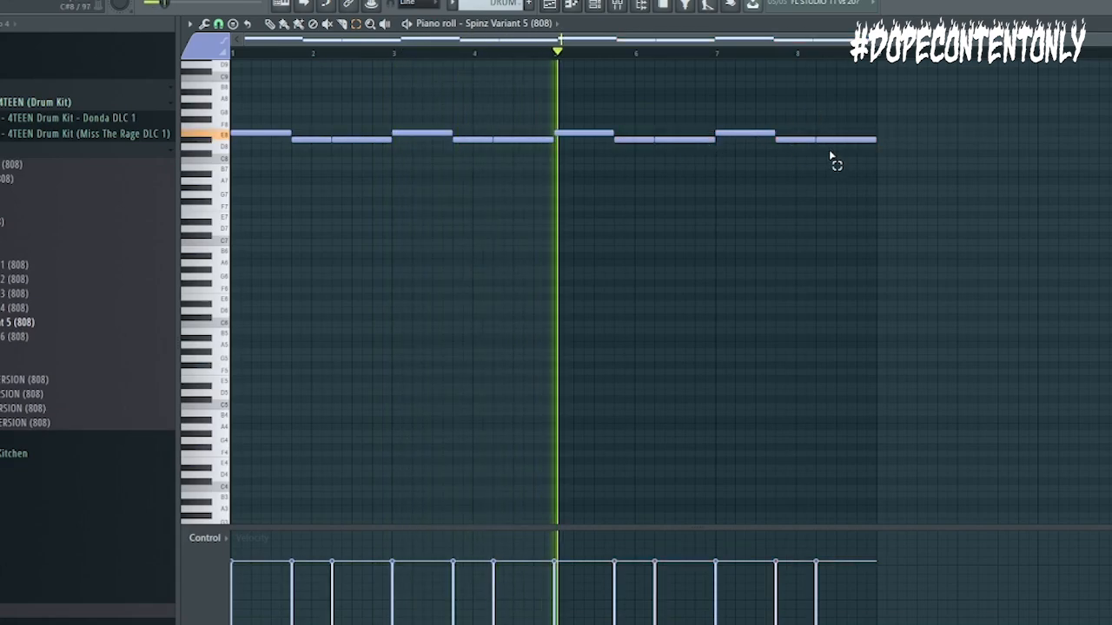
key("ctrl+Down")
key("ctrl+Down")
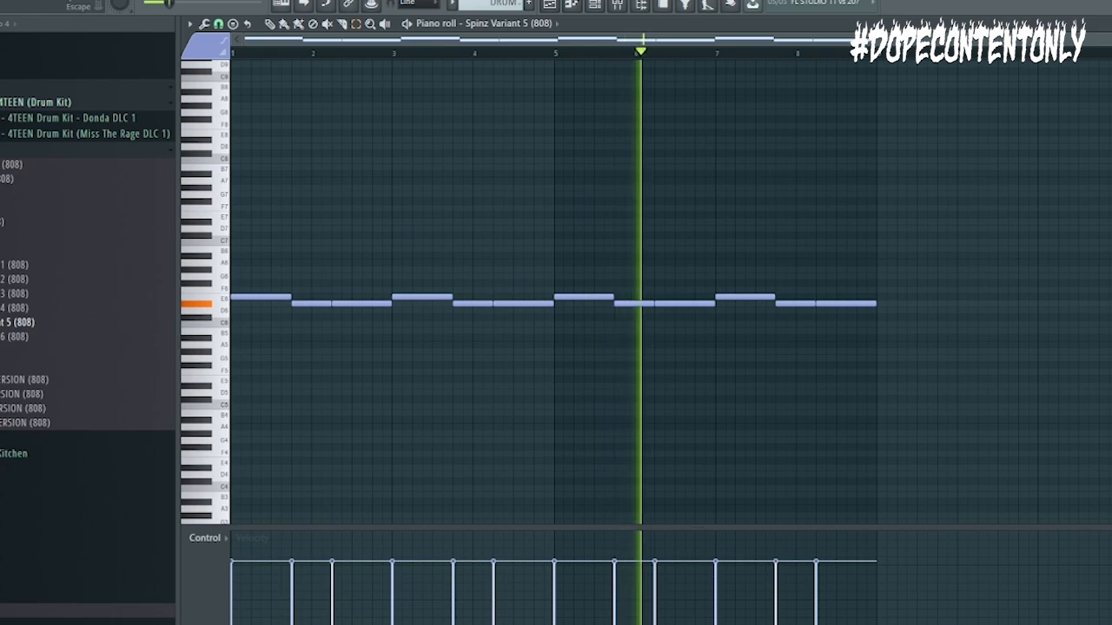
key("shift+Down")
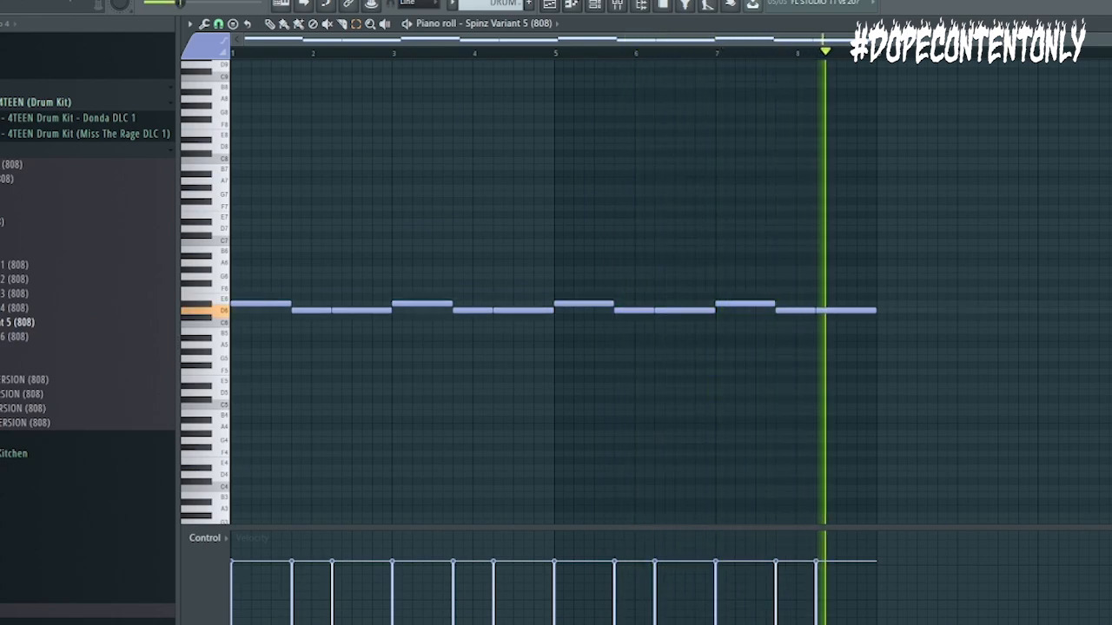
key("shift+Up")
key("ctrl+Down")
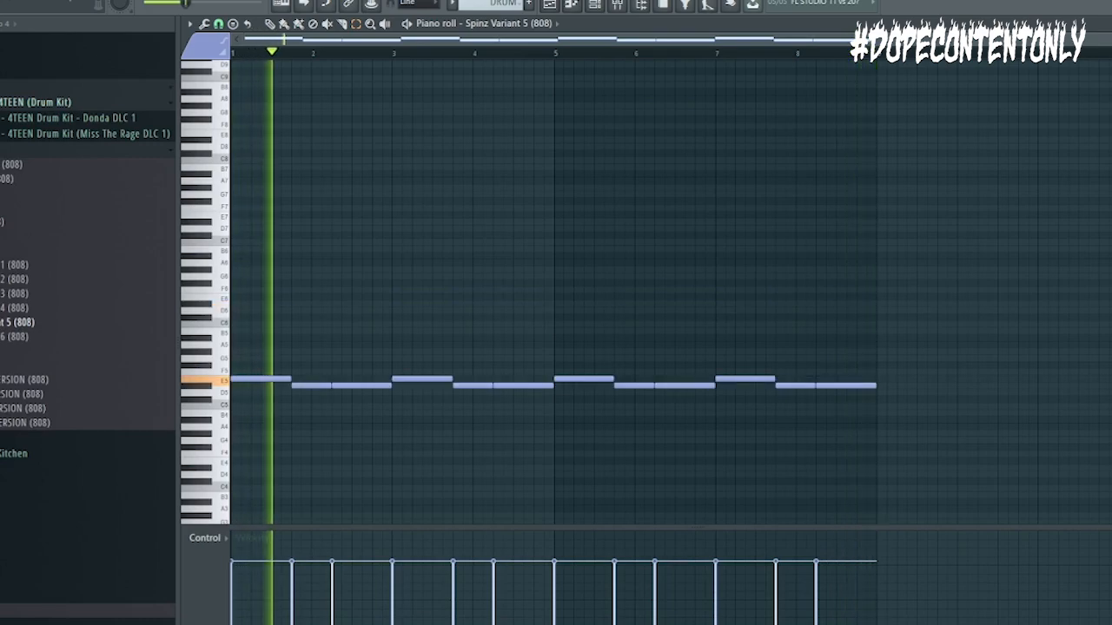
key("Escape")
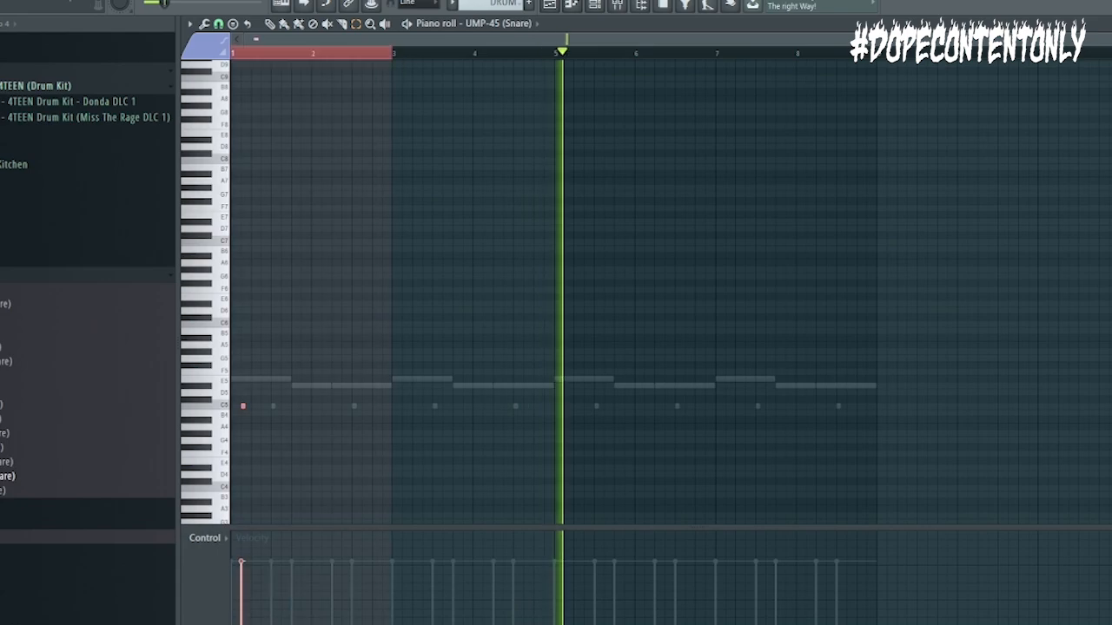
- Duplicate the UMP-45 (Snare) note every two bars to fill the eight-bar pattern, and close its piano roll
key("ctrl+b")
key("ctrl+b")
key("ctrl+b")
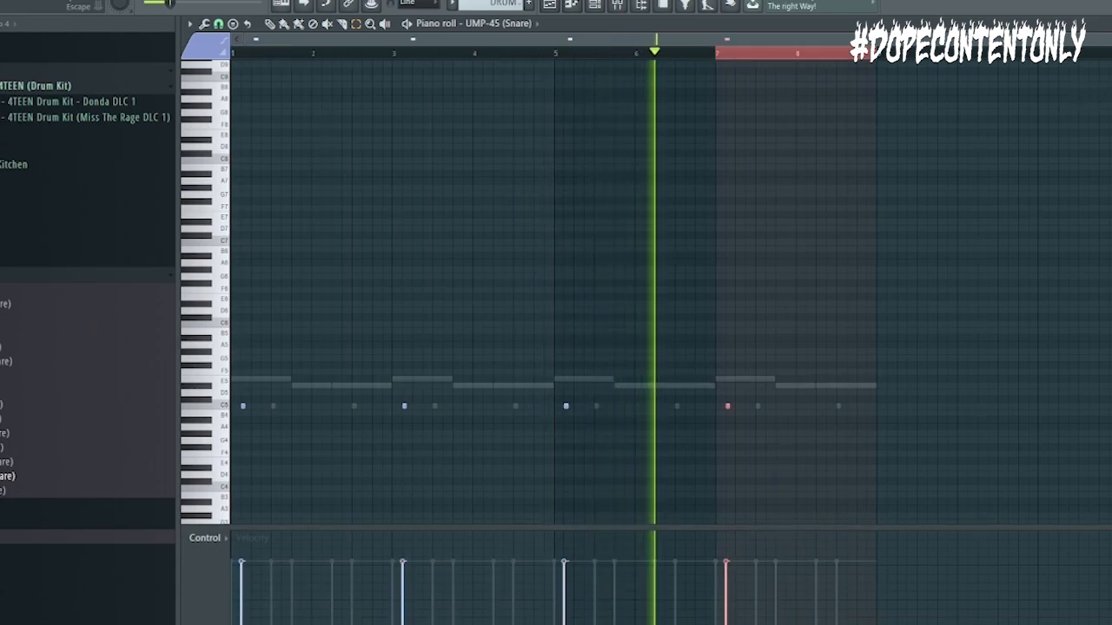
key("Escape")
- Clone the Soufsyde (Snare) channel and review the original channel's notes in its piano roll
right_click(433, 301)
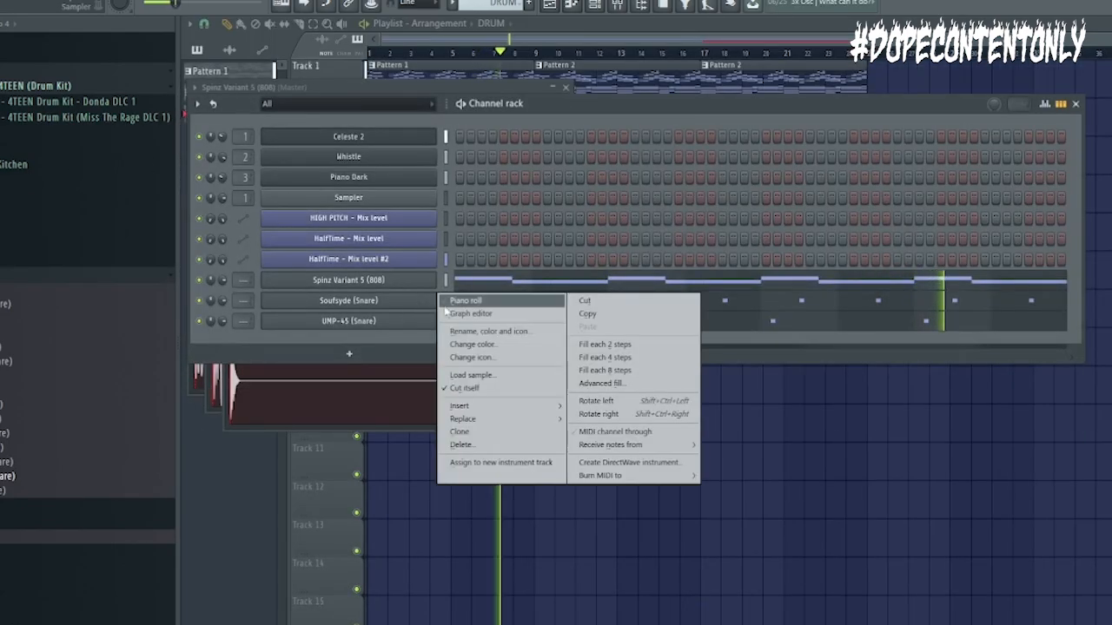
left_click(466, 301)
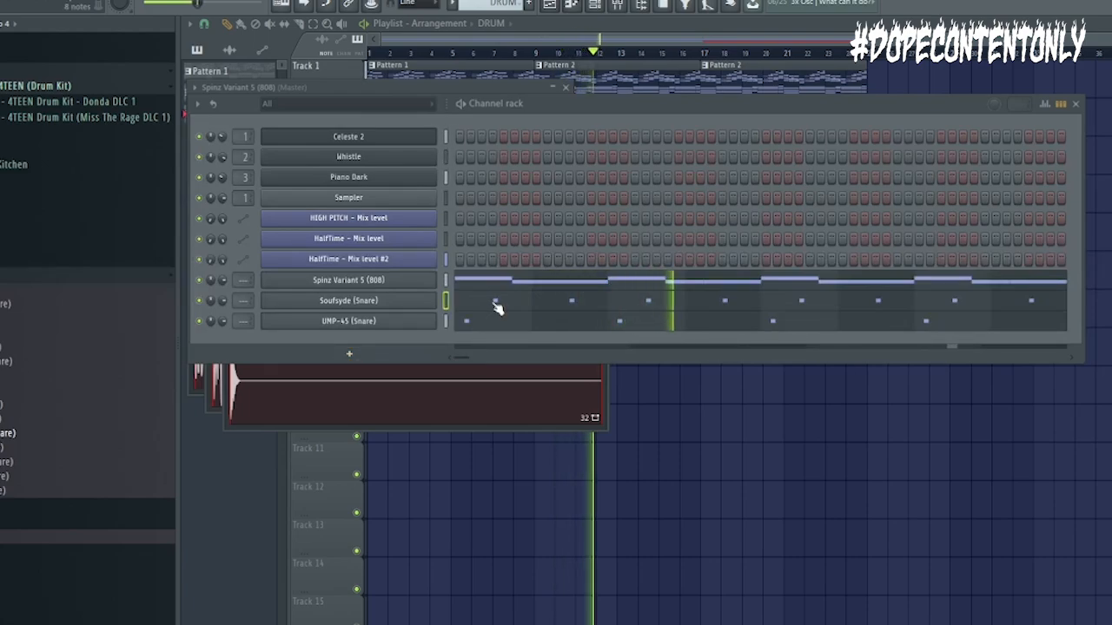
right_click(400, 304)
left_click(461, 433)
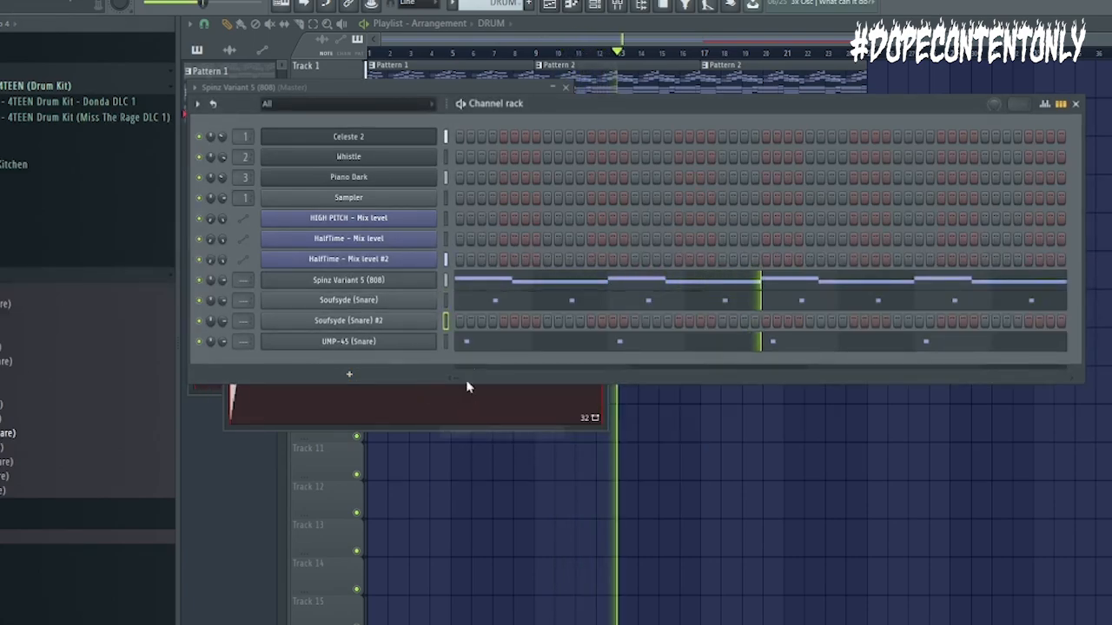
left_click(493, 304)
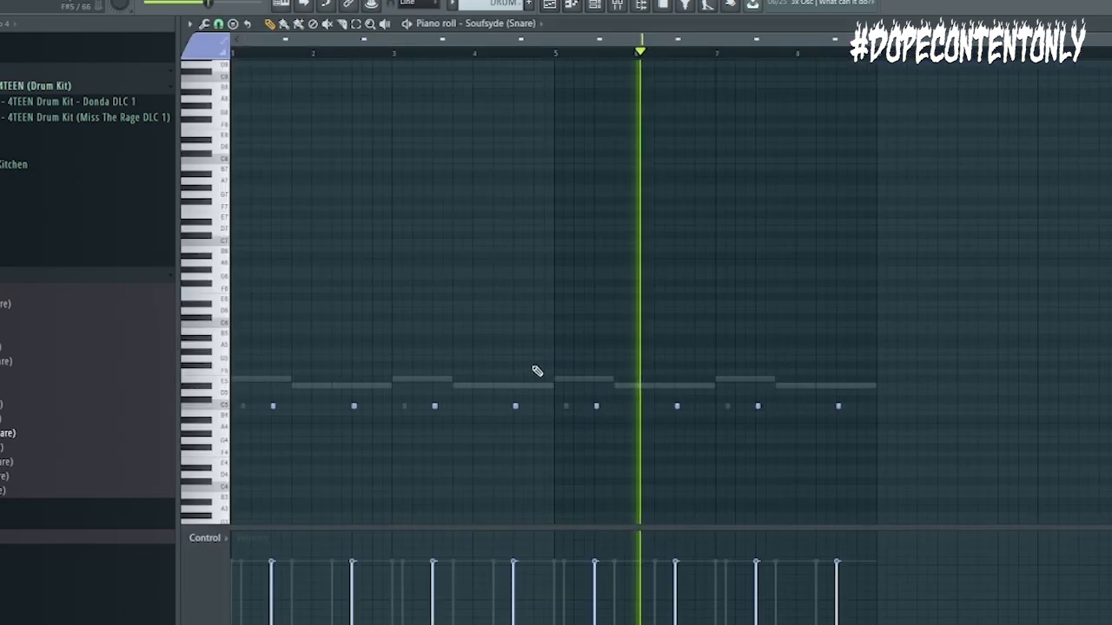
key("Escape")
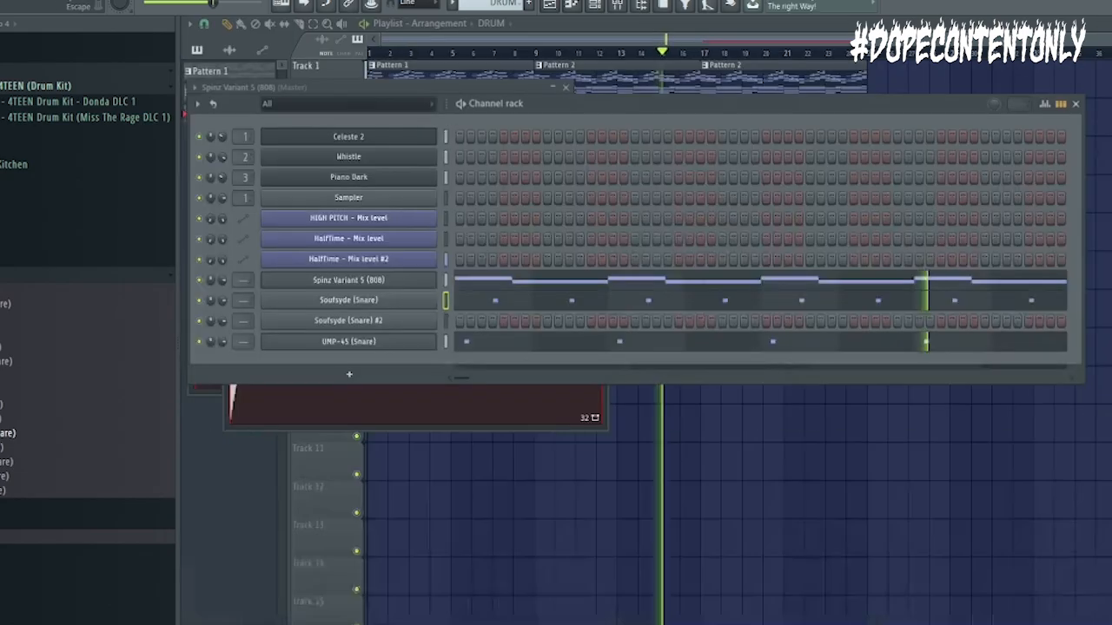
- Place a C5 note early in bar 2 of the Soufsyde (Snare) #2 piano roll and lower its velocity
right_click(443, 319)
left_click(445, 322)
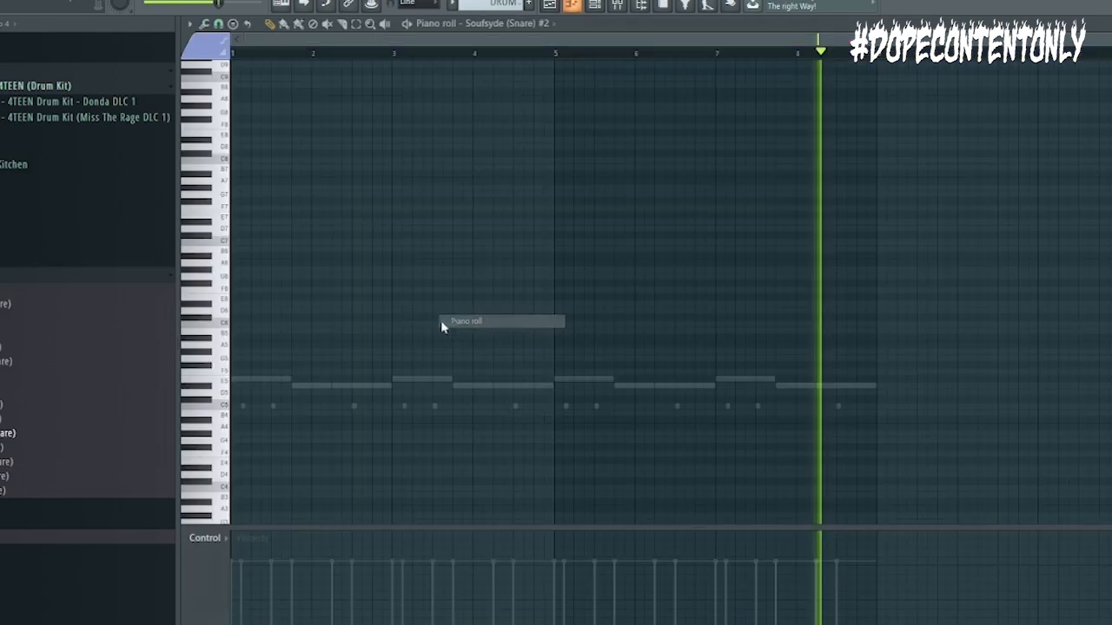
left_click(321, 408)
left_click_drag(375, 408, 324, 408)
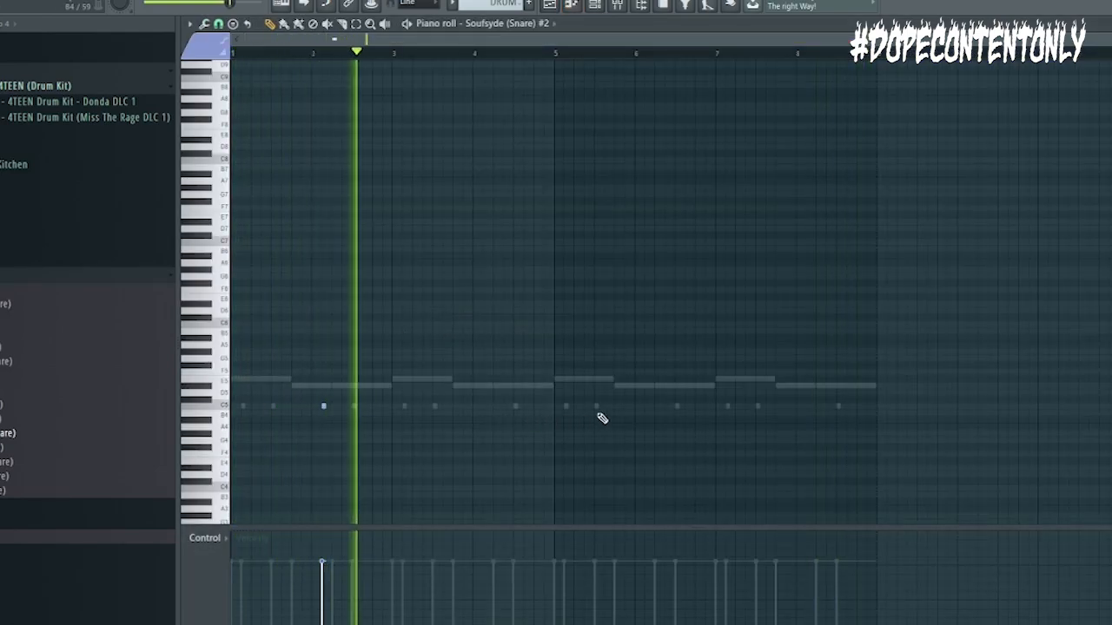
left_click(321, 588)
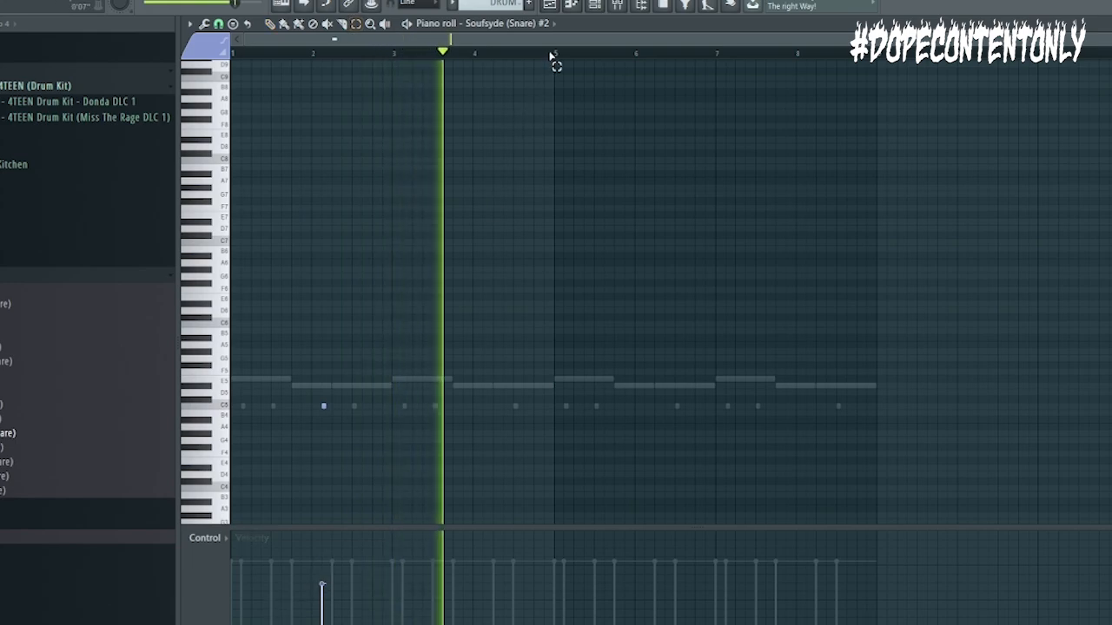
- Duplicate the quieter snare note four bars ahead into bar 6, and add another C5 note in the second half of bar 4
key("ctrl+a")
key("ctrl+b")
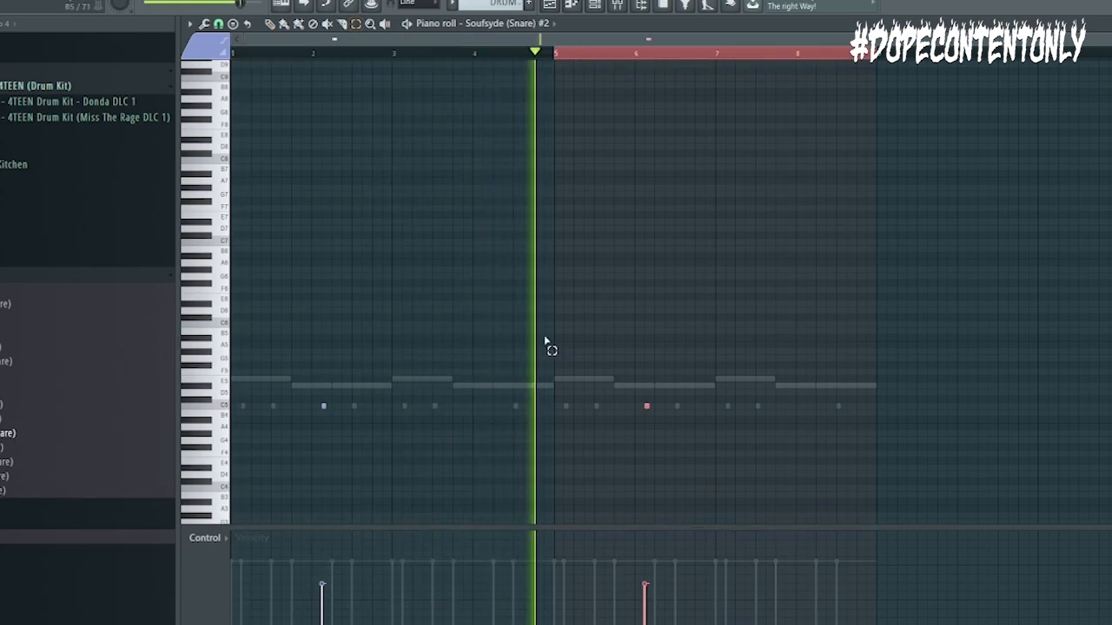
left_click(524, 404)
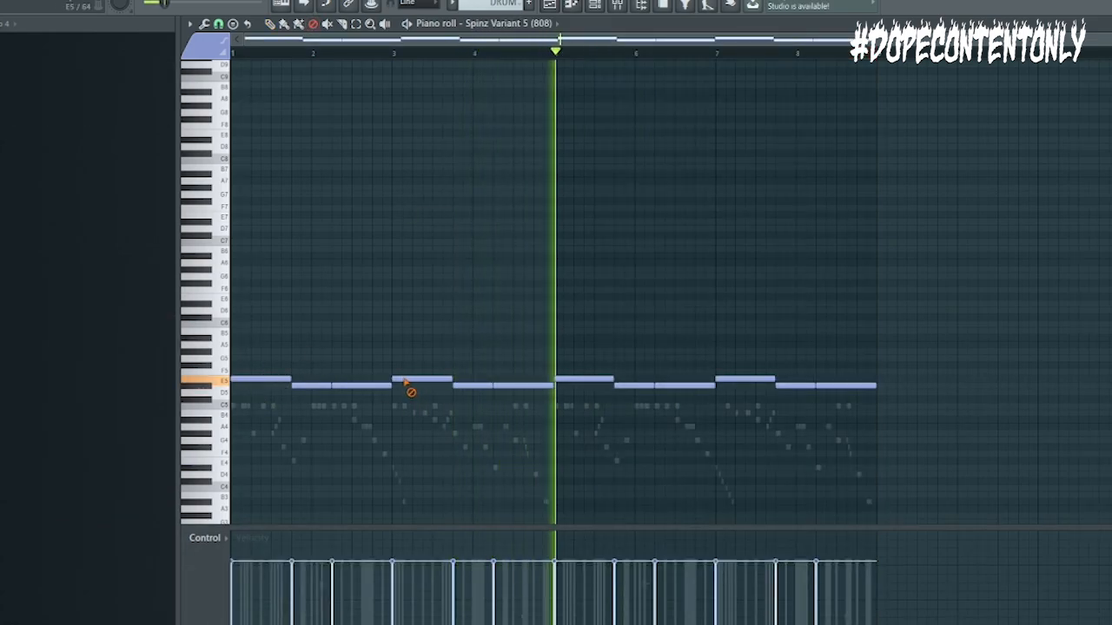
- Slice a short piece off the start of the bar 3 E5 note in the 808 line and raise it one octave to E6
left_click_drag(403, 374, 403, 385)
left_click(396, 380, "ctrl")
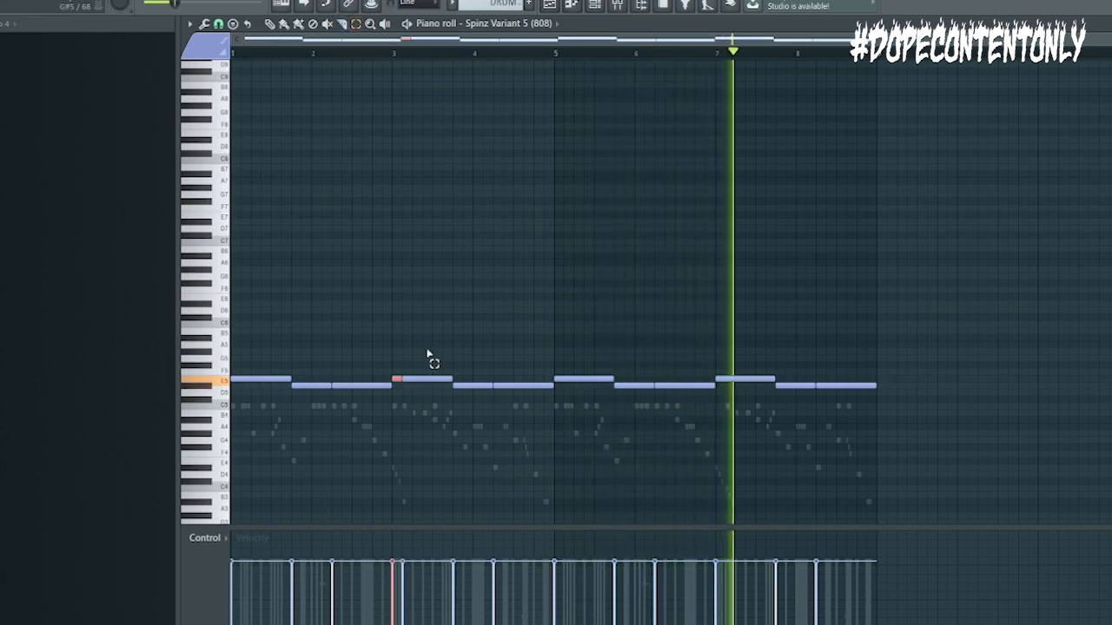
key("ctrl+Up")
- Slice a matching short piece off the start of the bar 7 E5 note and raise it one octave to E6
key("c")
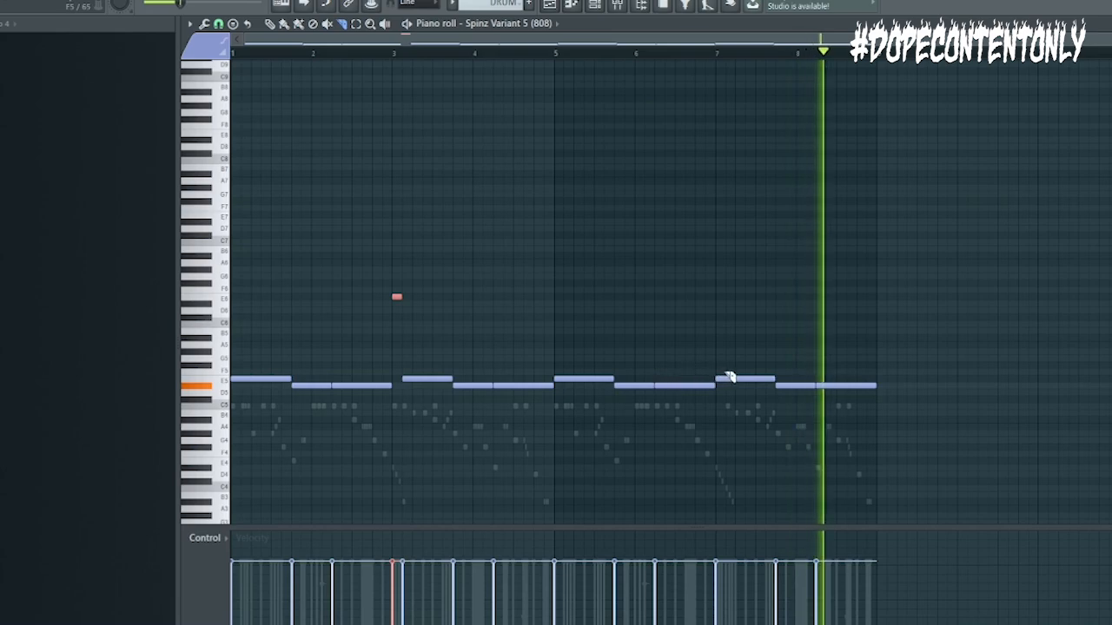
mouse_move(723, 374)
left_mouse_down()
mouse_move(722, 393)
mouse_move(723, 380)
left_mouse_up()
key("ctrl+z")
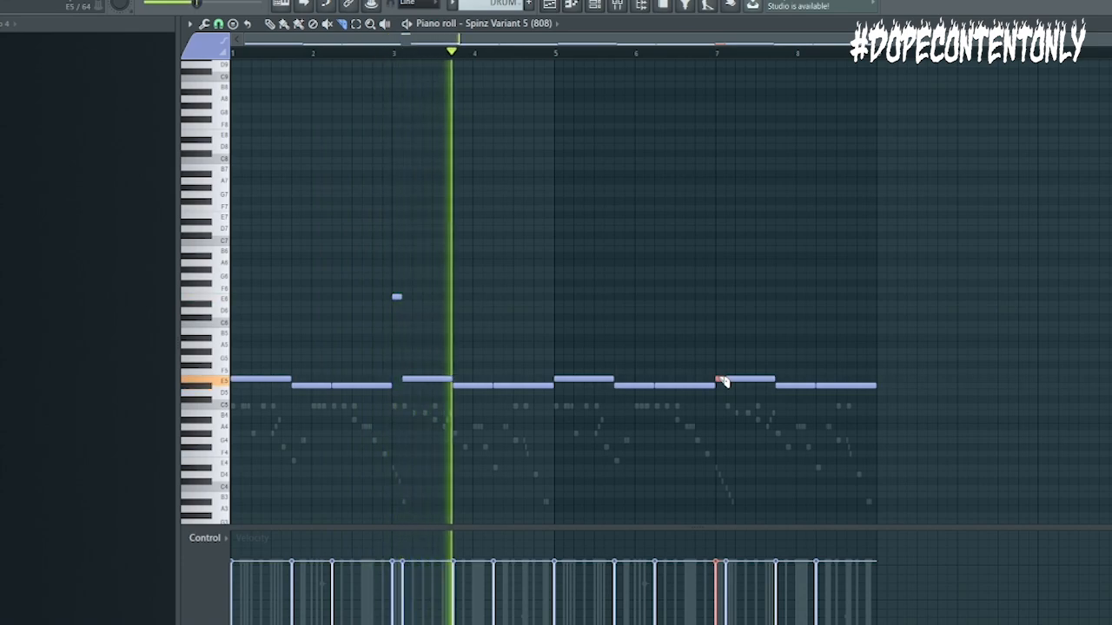
key("e")
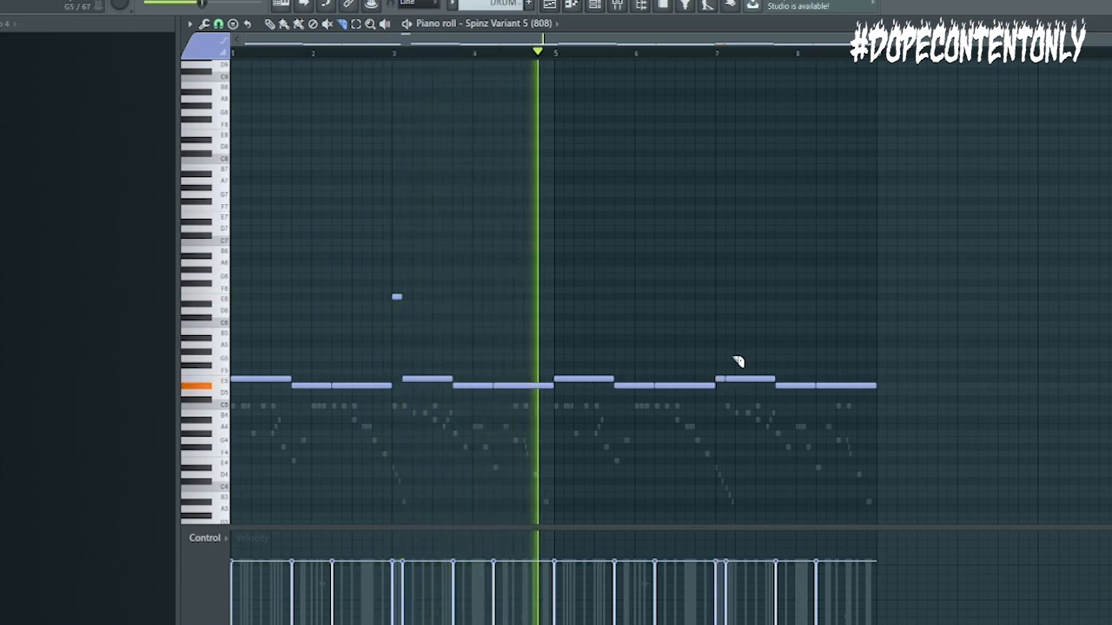
left_click(720, 379)
key("ctrl+Up")
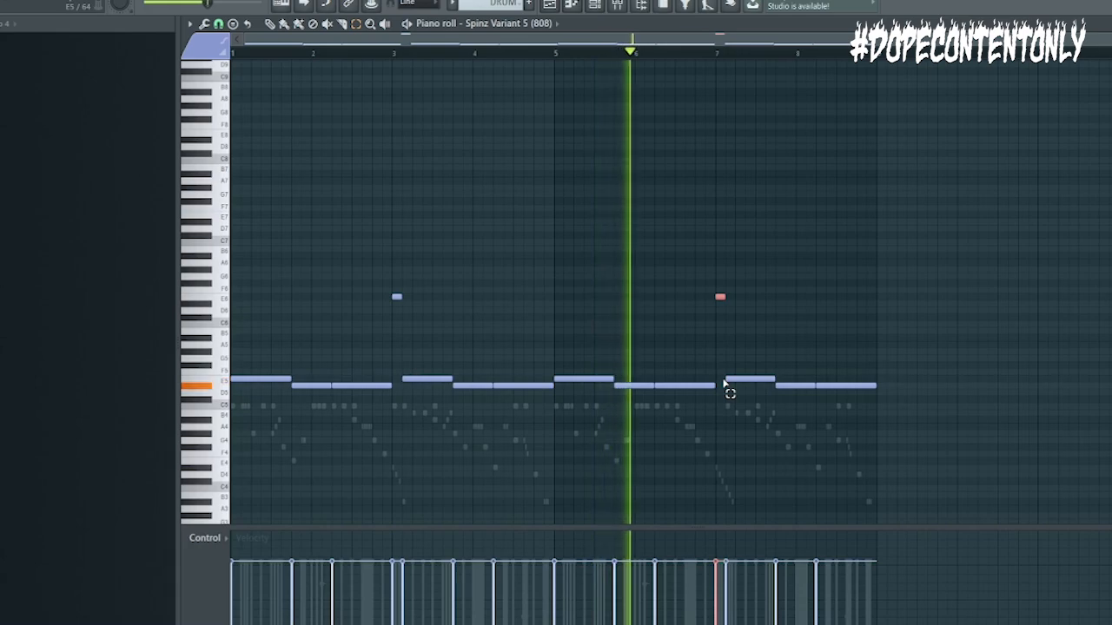
- Fill the gap in the bar 2 808 line with a short D#5 note and place a short D#6 note late in bar 4
scroll(291, 56, "up", 3)
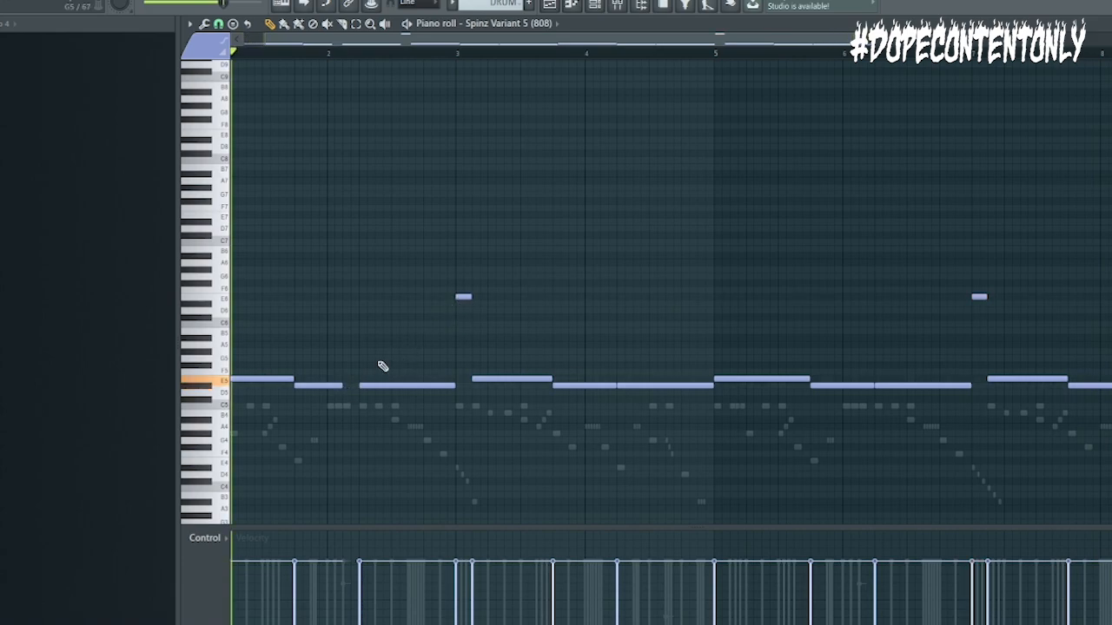
left_click(346, 385)
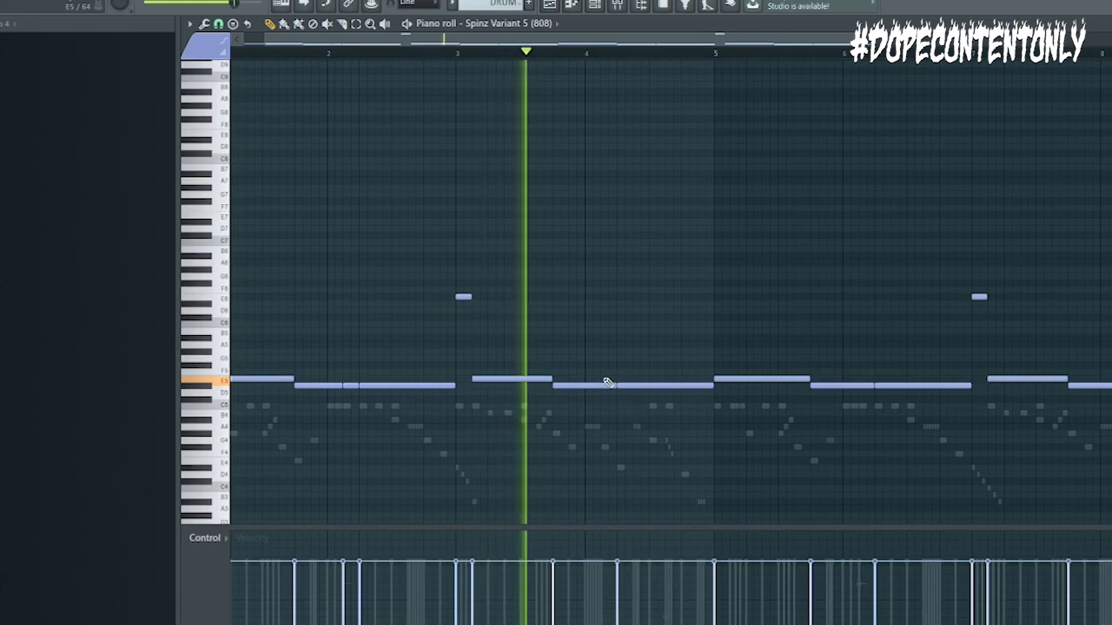
key("space")
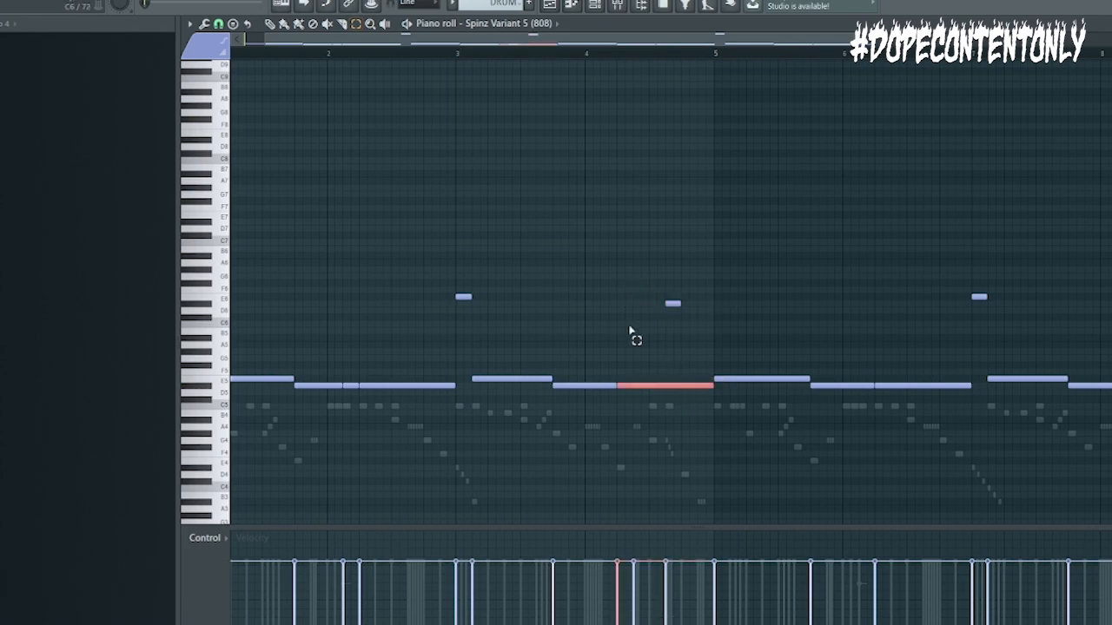
- Apply quick legato to the 808 notes, extending the D#6 note to the end of bar 4, and play the pattern from the start
left_click(705, 152)
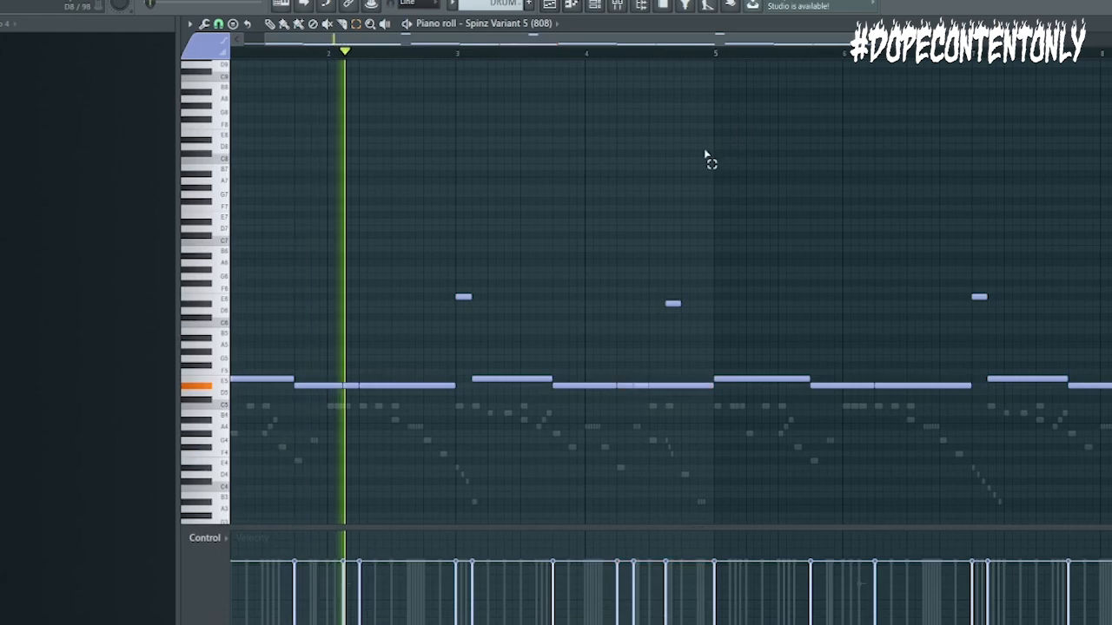
key("ctrl+l")
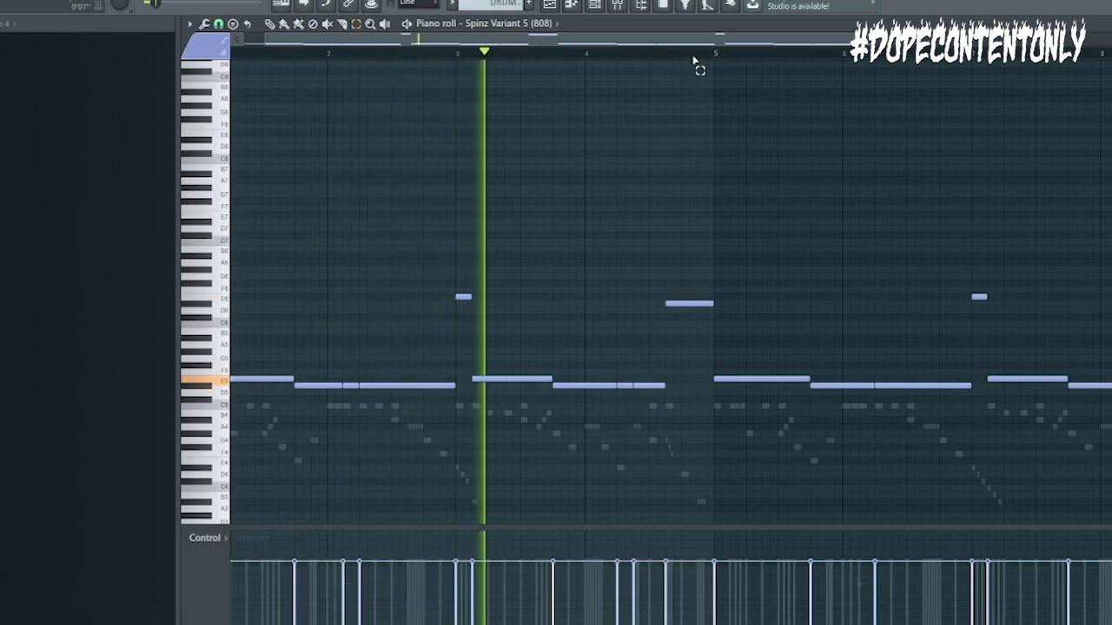
scroll(700, 43, "down", 2)
scroll(696, 57, "down", 2)
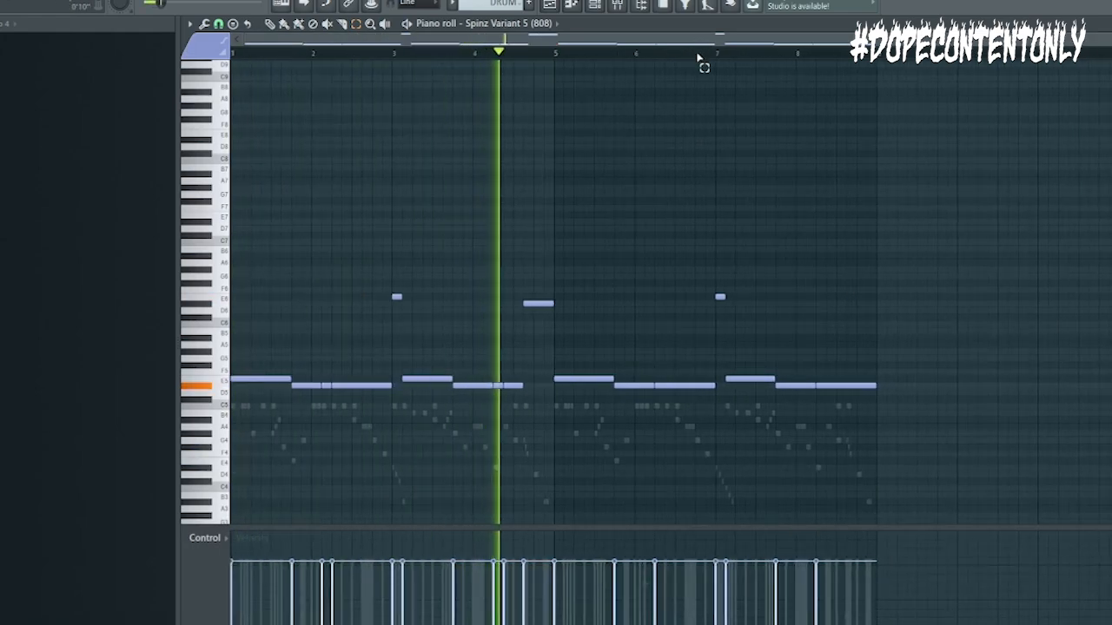
key("space")
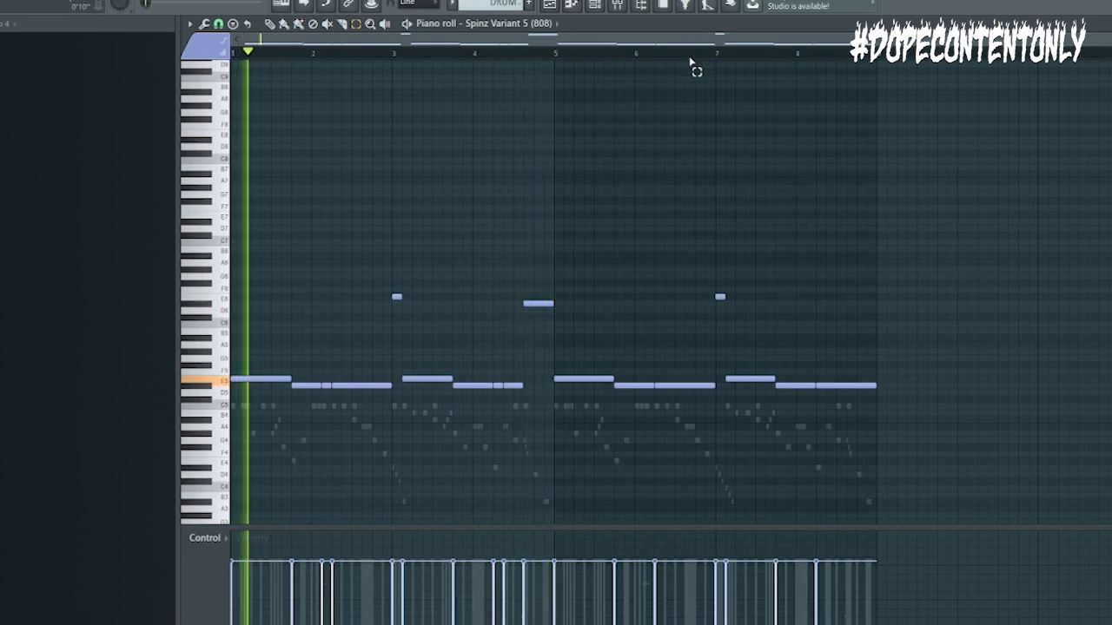
- Slice the bar 4 D#6 note, drop its first piece to D#5, and copy the four-bar 808 phrase over bars 5 to 8
key("p")
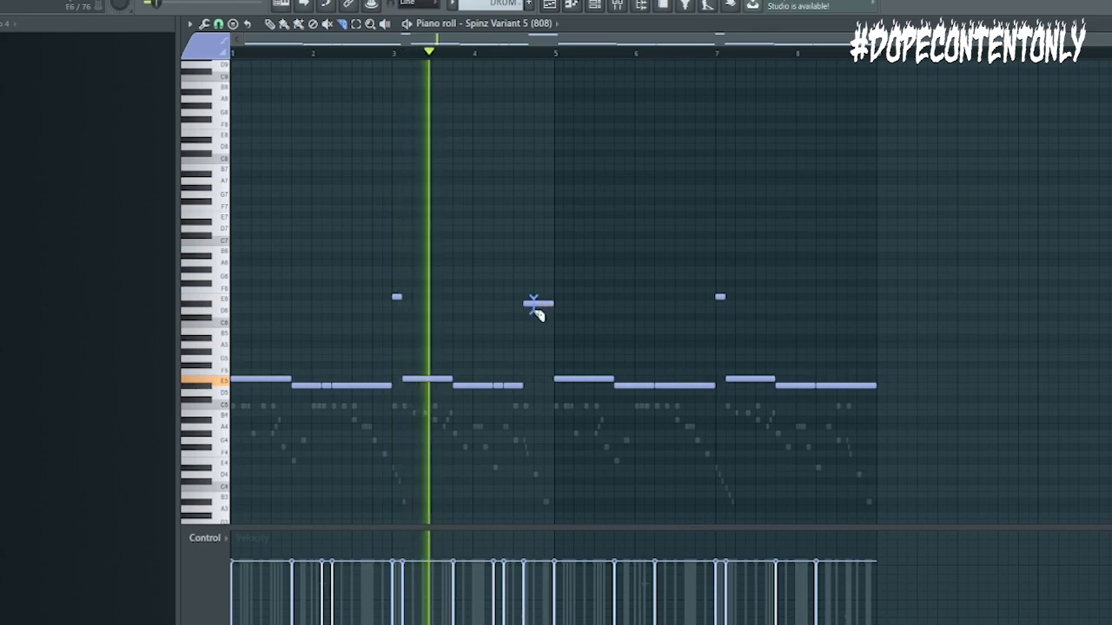
left_click_drag(534, 310, 532, 311)
left_click(529, 304, "ctrl")
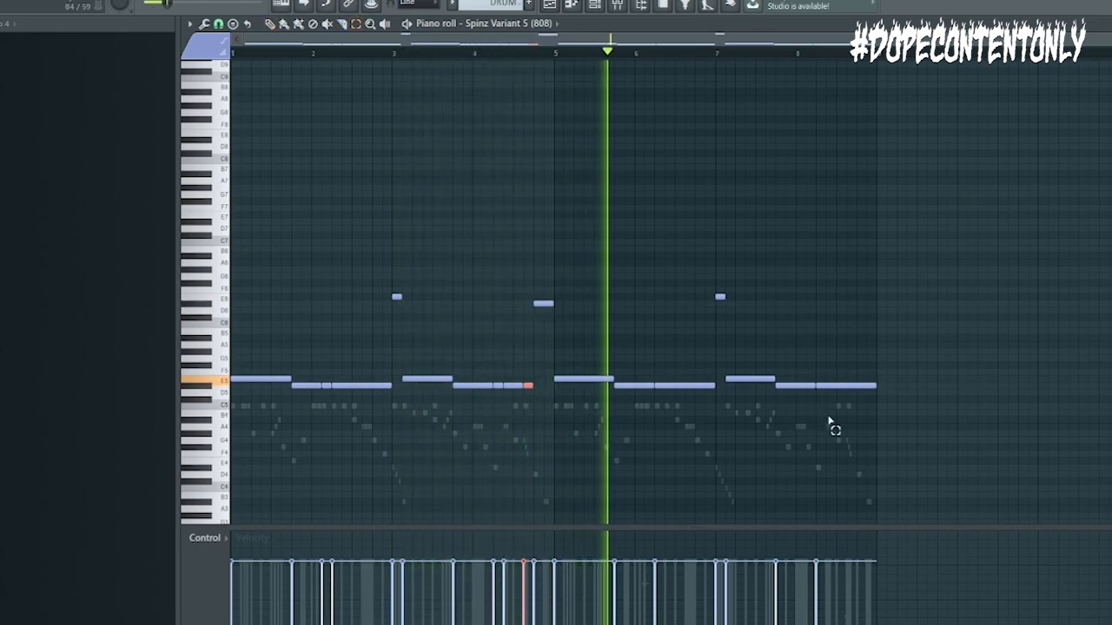
left_click_drag(903, 434, 579, 228)
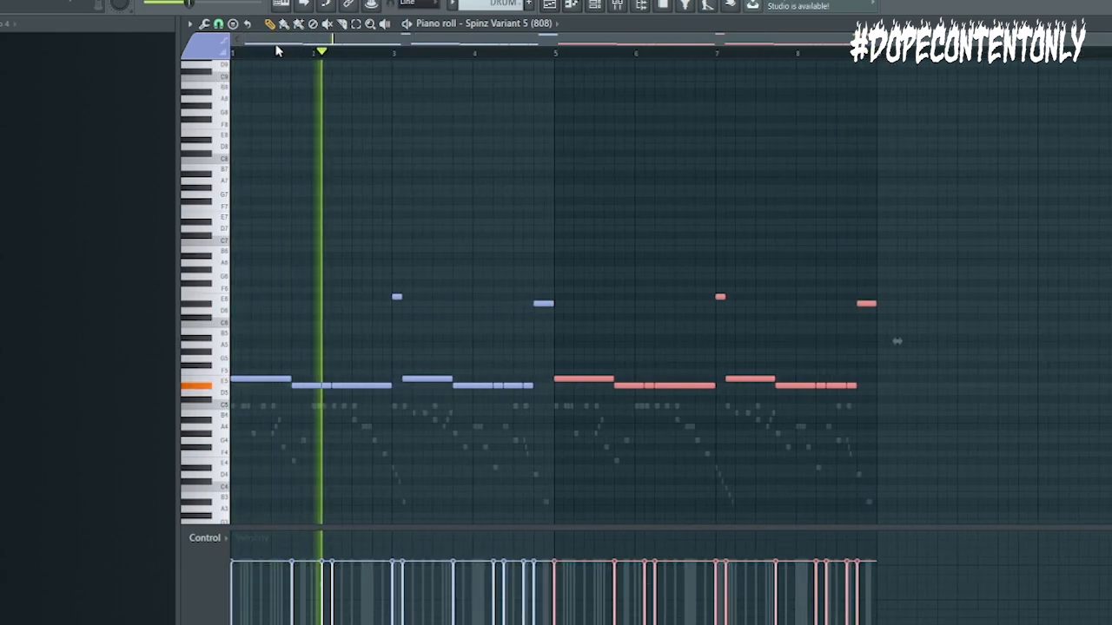
- Shorten the long D#5 note in bar 2 of the 808 line and add three short D#5 notes near the bar's end
scroll(277, 47, "up", 3)
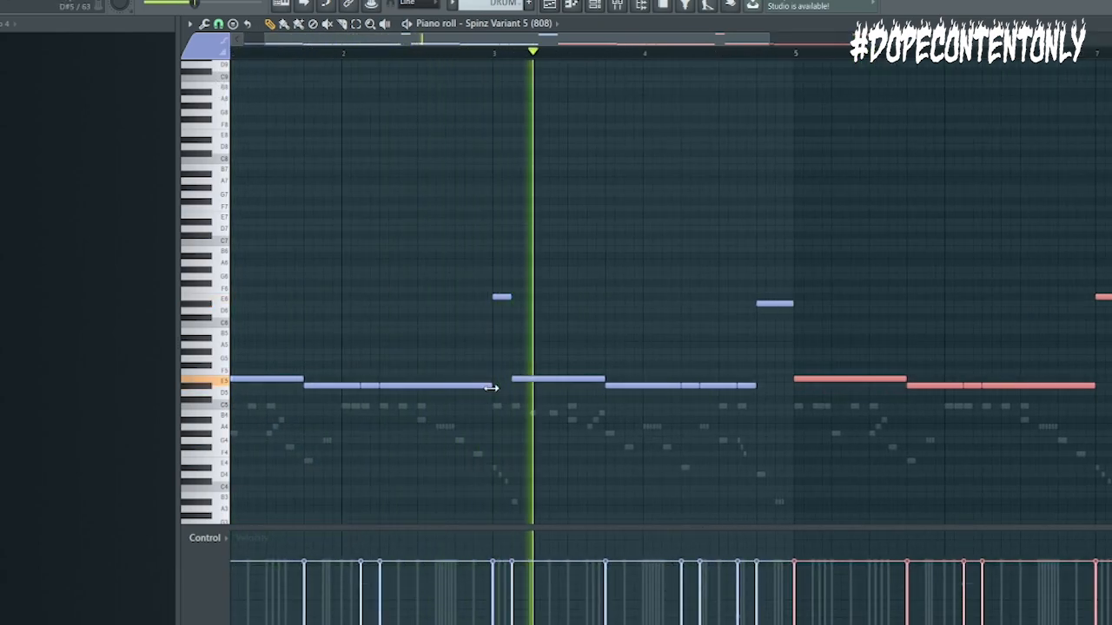
mouse_move(492, 387)
left_mouse_down()
mouse_move(458, 385)
mouse_move(525, 386)
mouse_move(464, 385)
mouse_move(489, 385)
mouse_move(474, 384)
left_mouse_up()
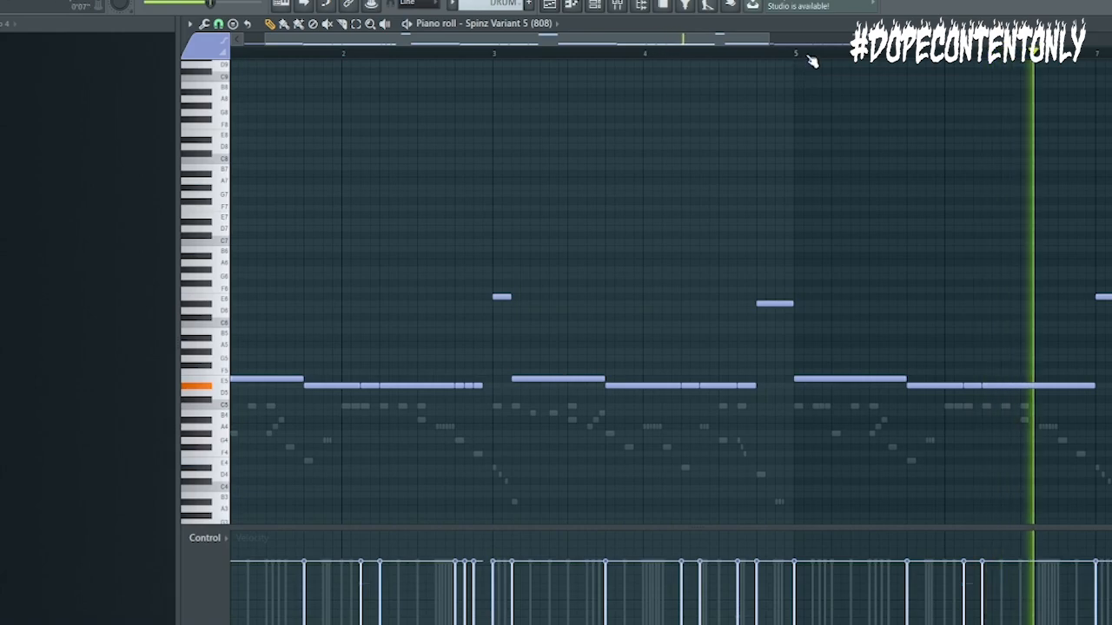
- Add a four-step D#5 note at 4:13:00 beneath the D#6 note, accept its note properties, and play the pattern
scroll(810, 61, "up", 3)
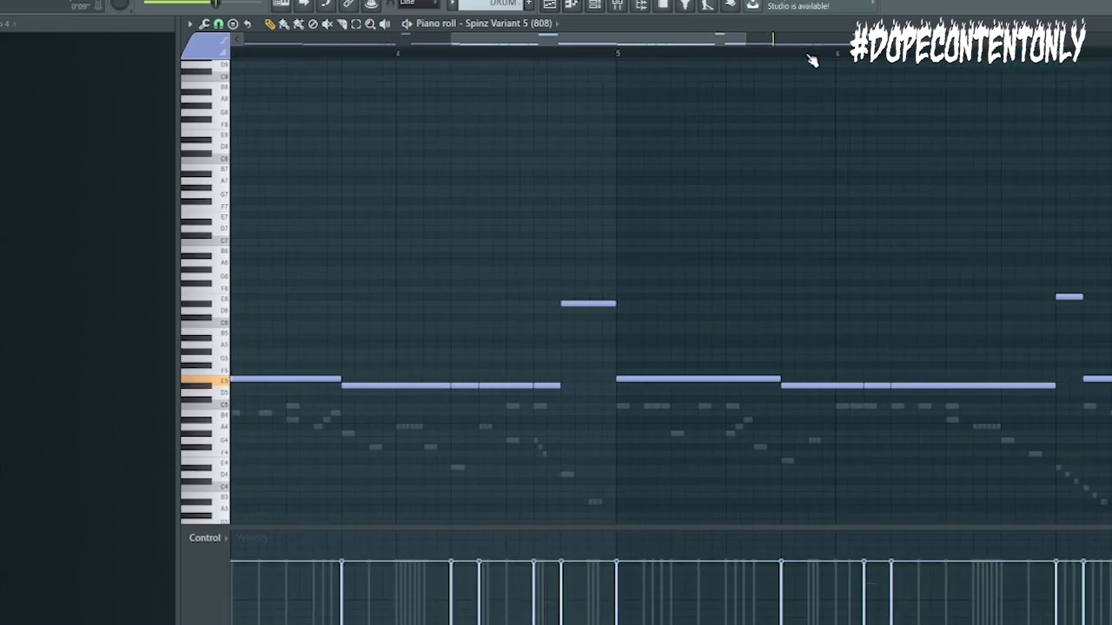
scroll(810, 61, "up", 1)
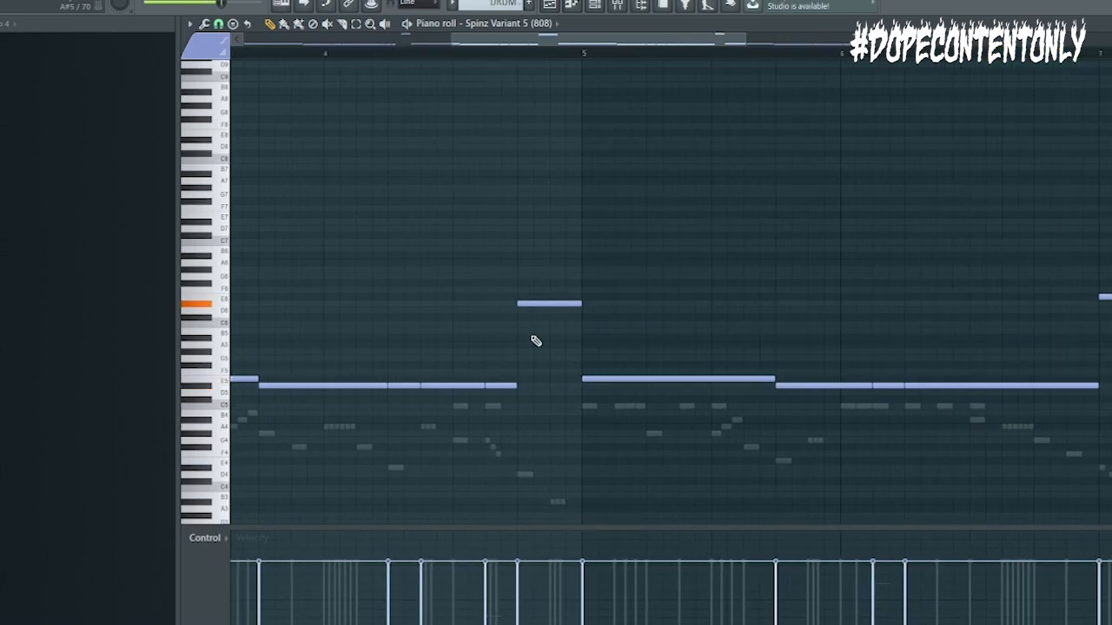
double_click(530, 387)
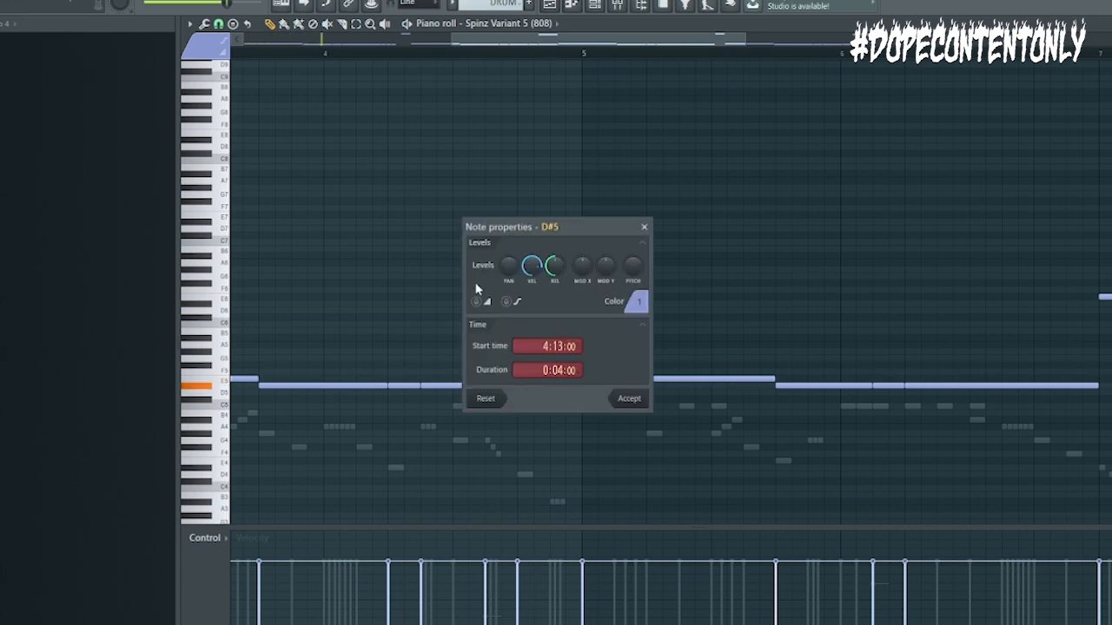
left_click(621, 400)
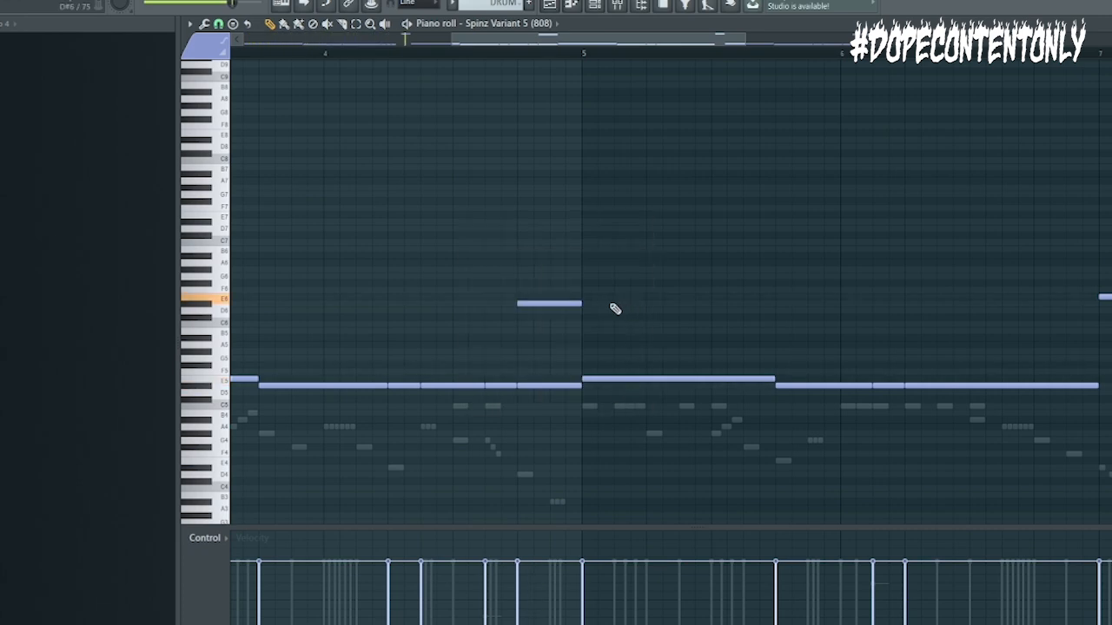
key("space")
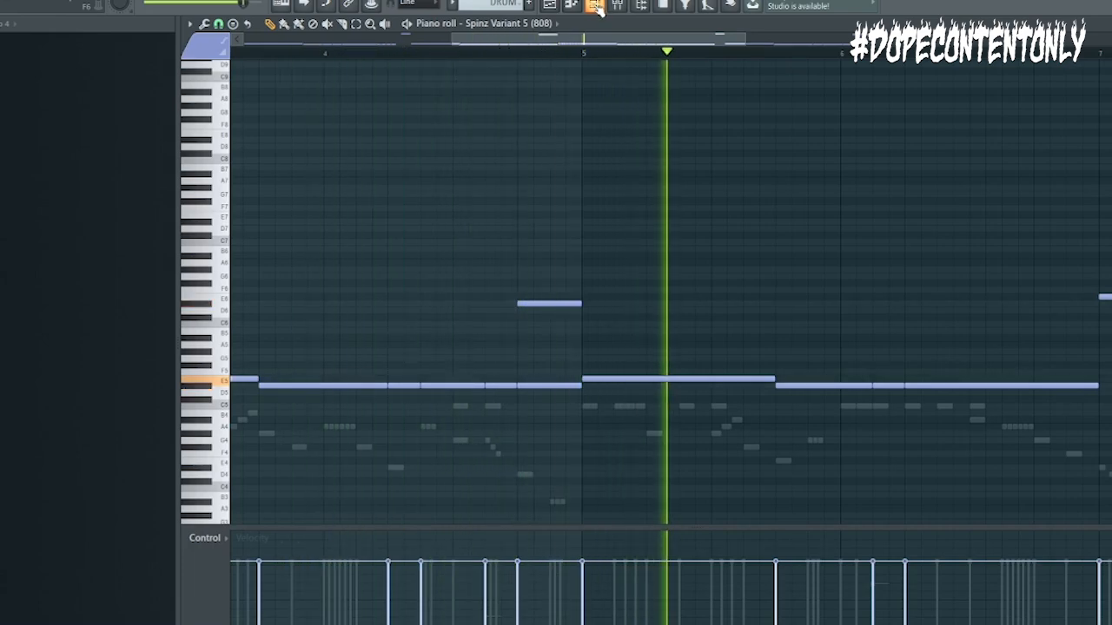
- Add a fade-out to the end of the Spinz Variant 5 (808) sample in its sampler settings, and close them
left_click(596, 7)
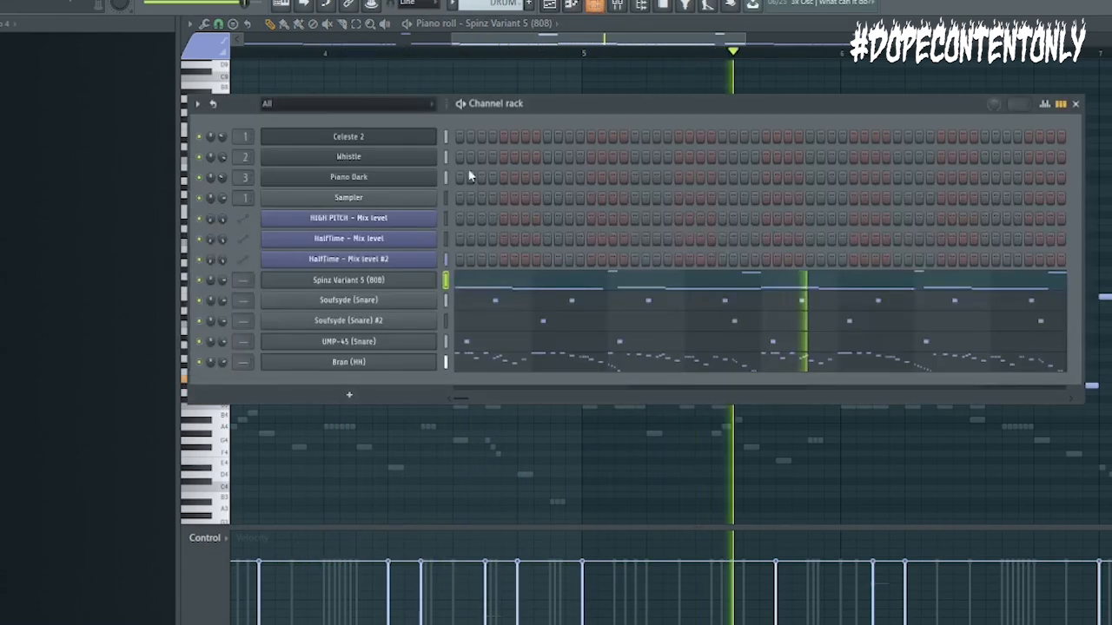
left_click(406, 279)
right_click(401, 283)
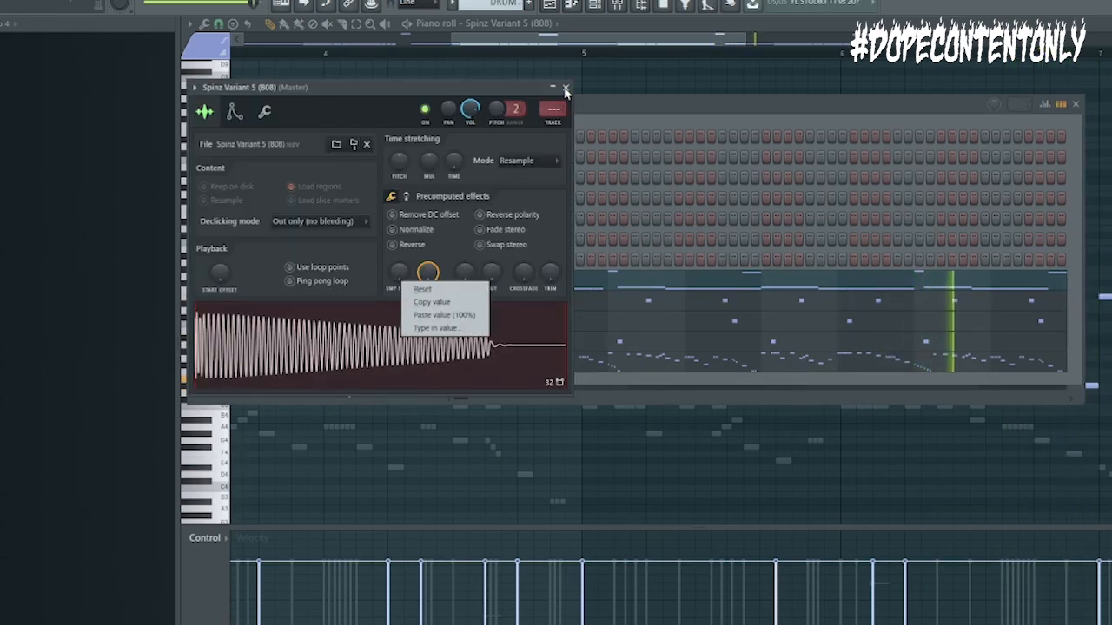
left_click(566, 90)
right_click(381, 280)
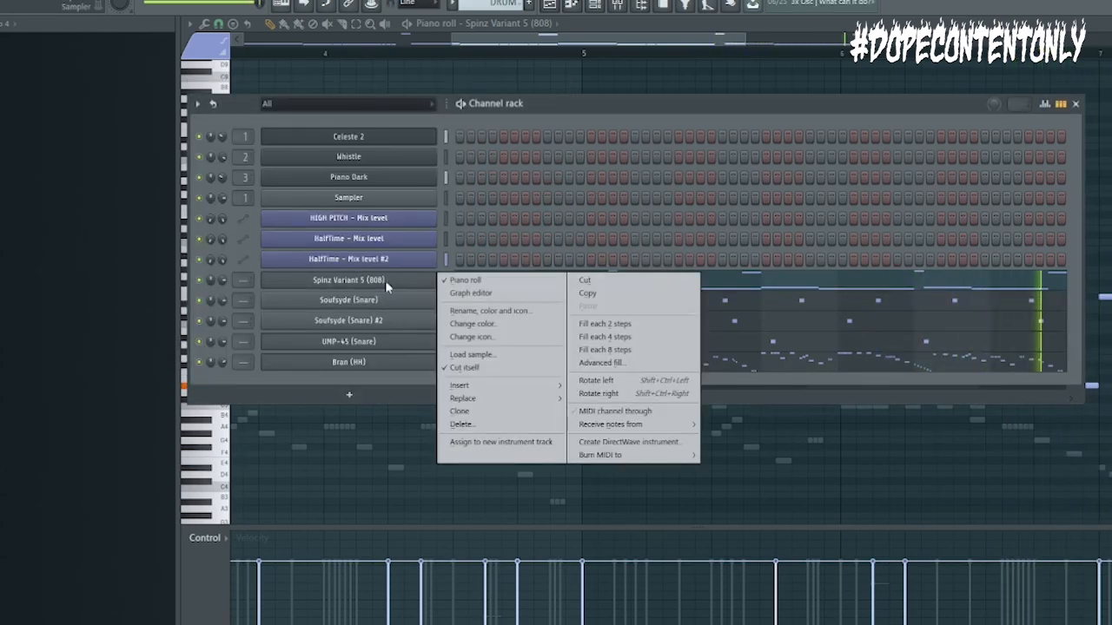
left_click(376, 282)
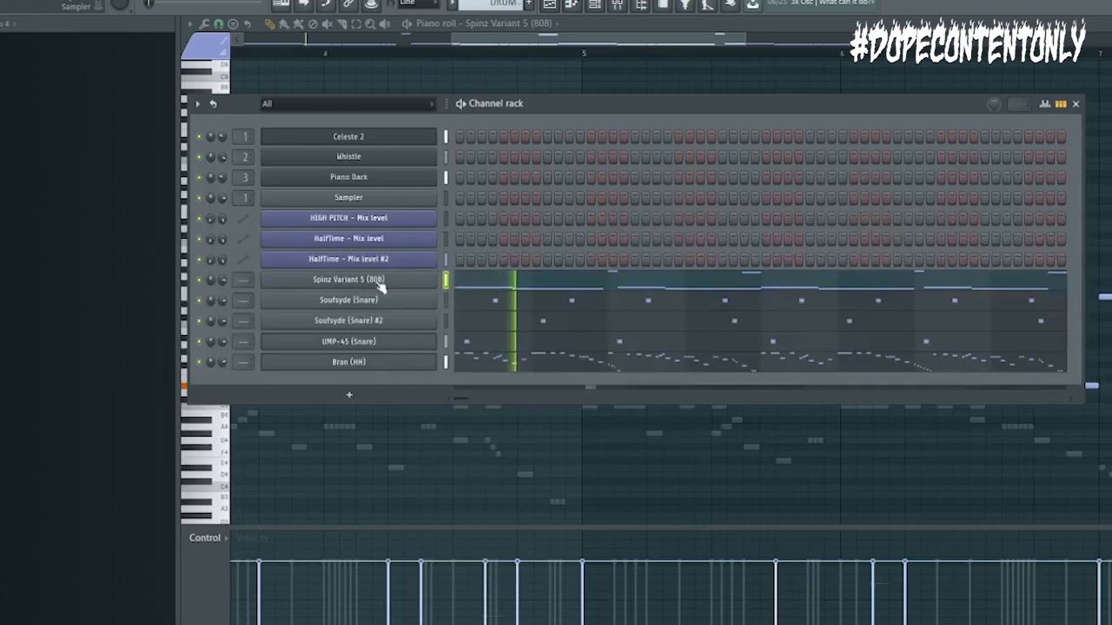
left_click(380, 283)
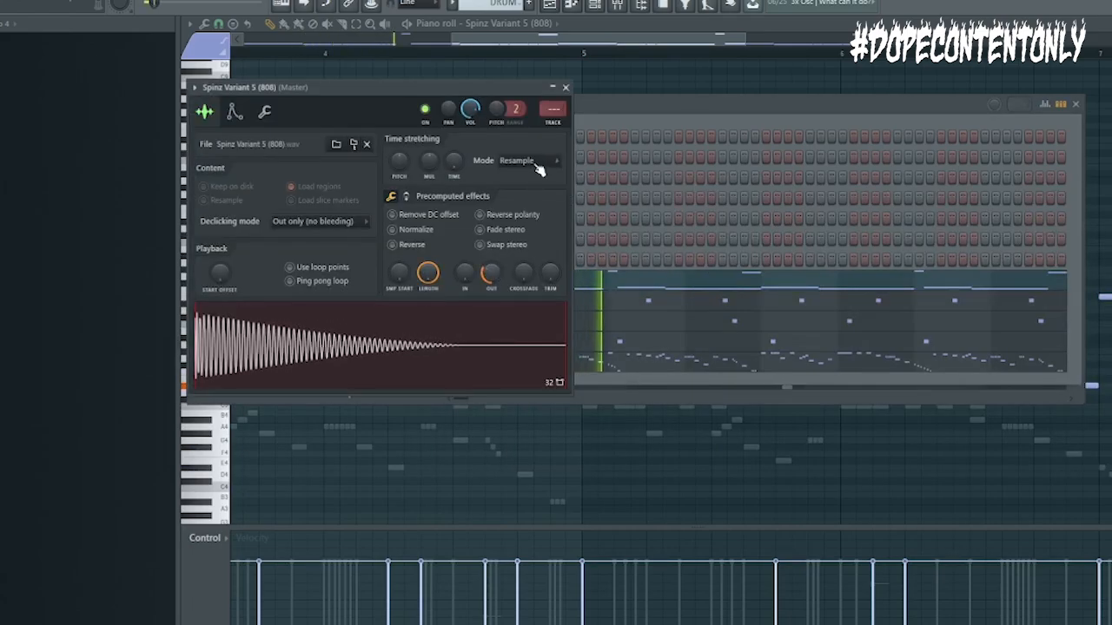
mouse_move(401, 233)
left_mouse_down()
mouse_move(401, 204)
mouse_move(400, 225)
left_mouse_up()
left_click(566, 88)
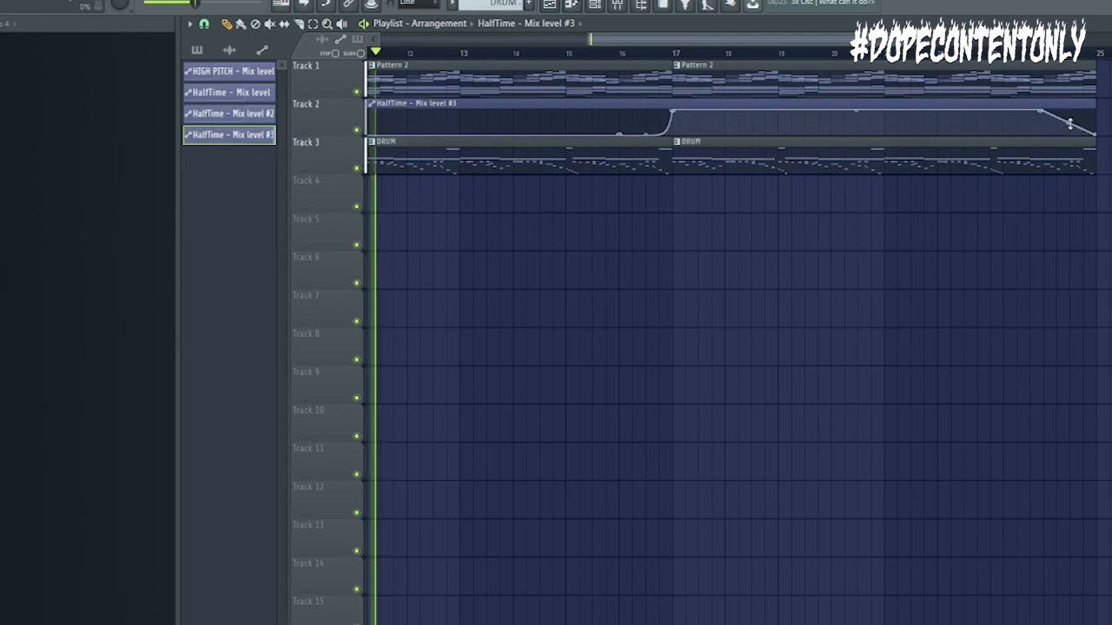
- Bend the closing drop of the HalfTime - Mix level #3 automation into an outward curve, and open the mixer
left_click_drag(1068, 124, 1068, 111)
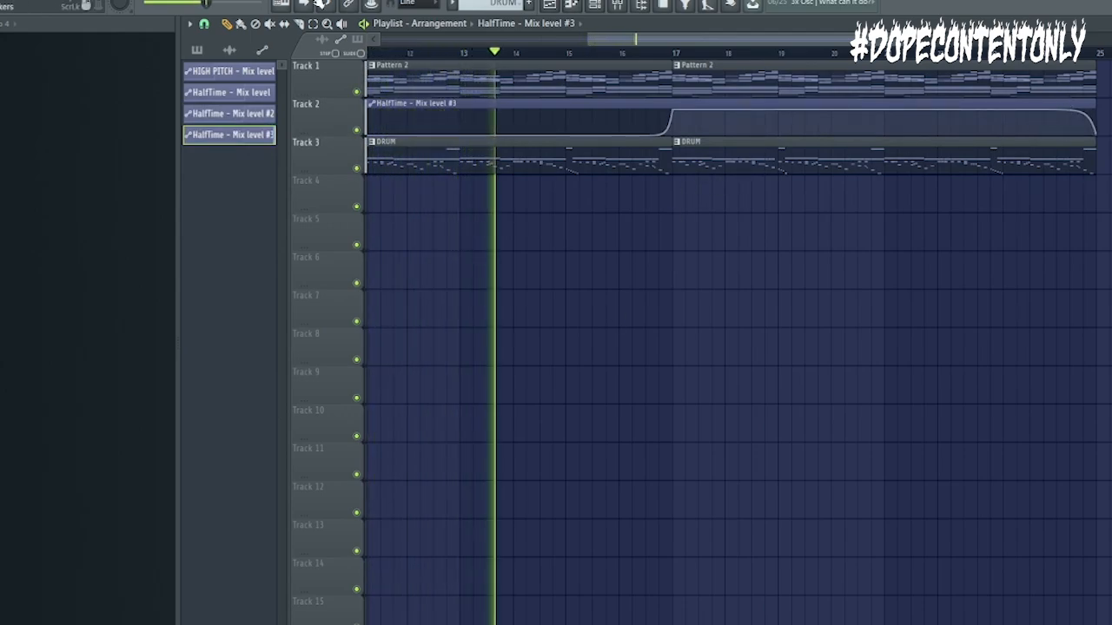
left_click(616, 5)
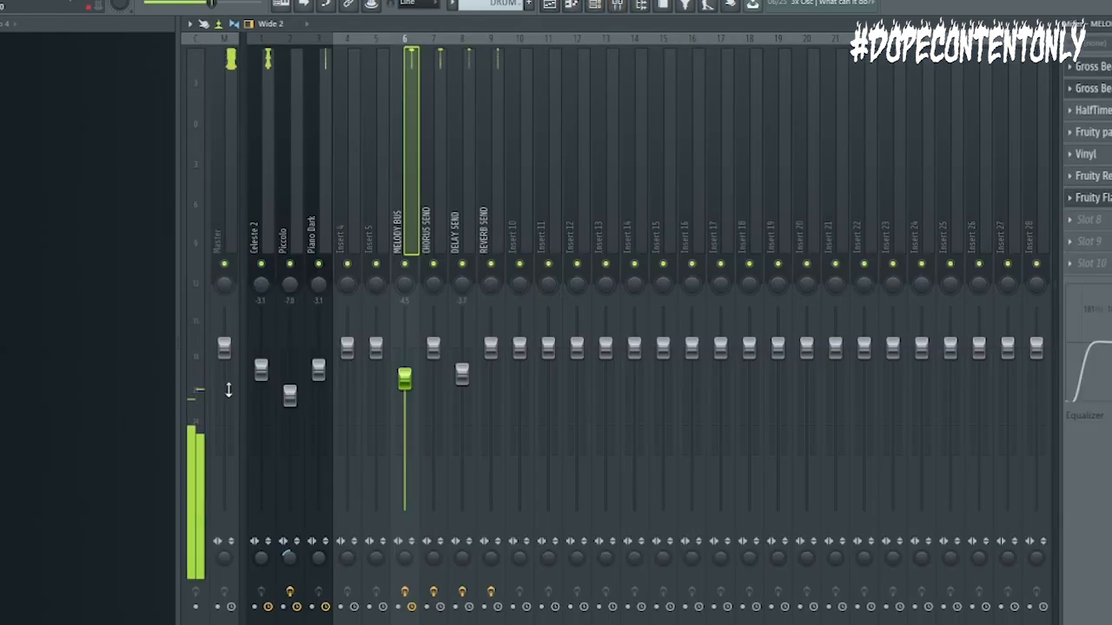
- Raise the Piccolo mixer track's level to -4.7 dB
left_click_drag(290, 396, 289, 382)
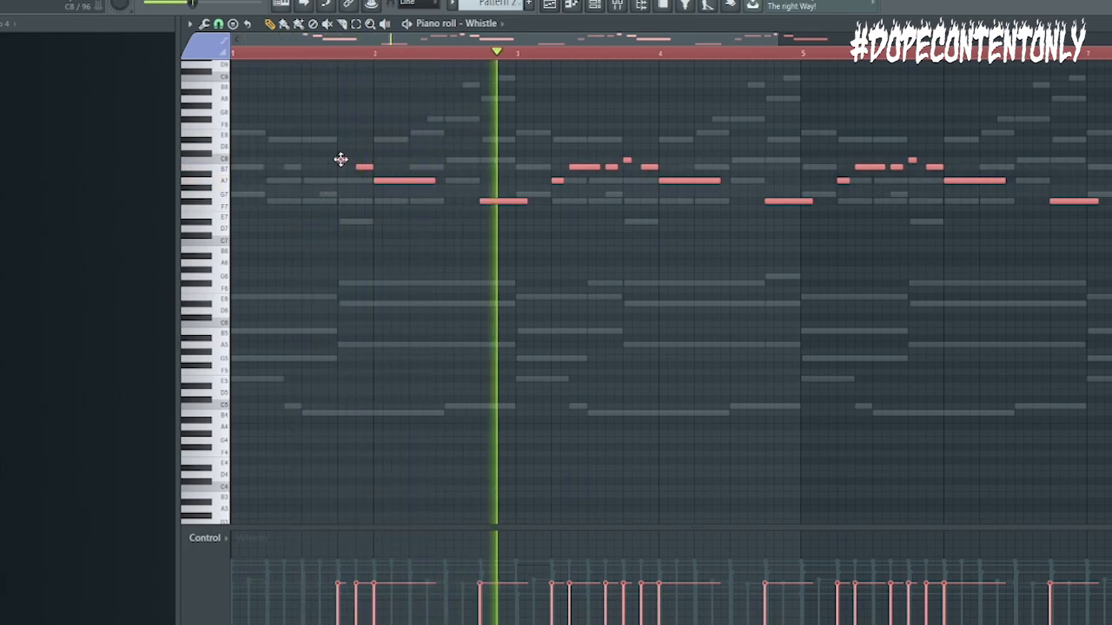
- Shift all Whistle notes half a beat later and delete the notes from the end of bar 8 onward
left_click_drag(341, 159, 358, 160)
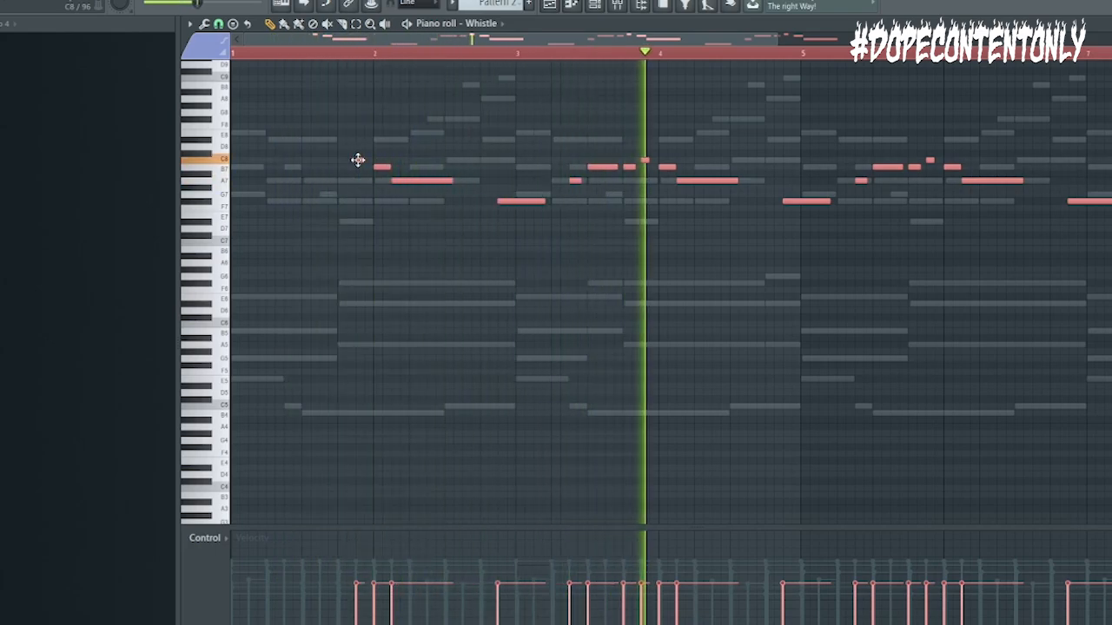
scroll(385, 60, "down", 3)
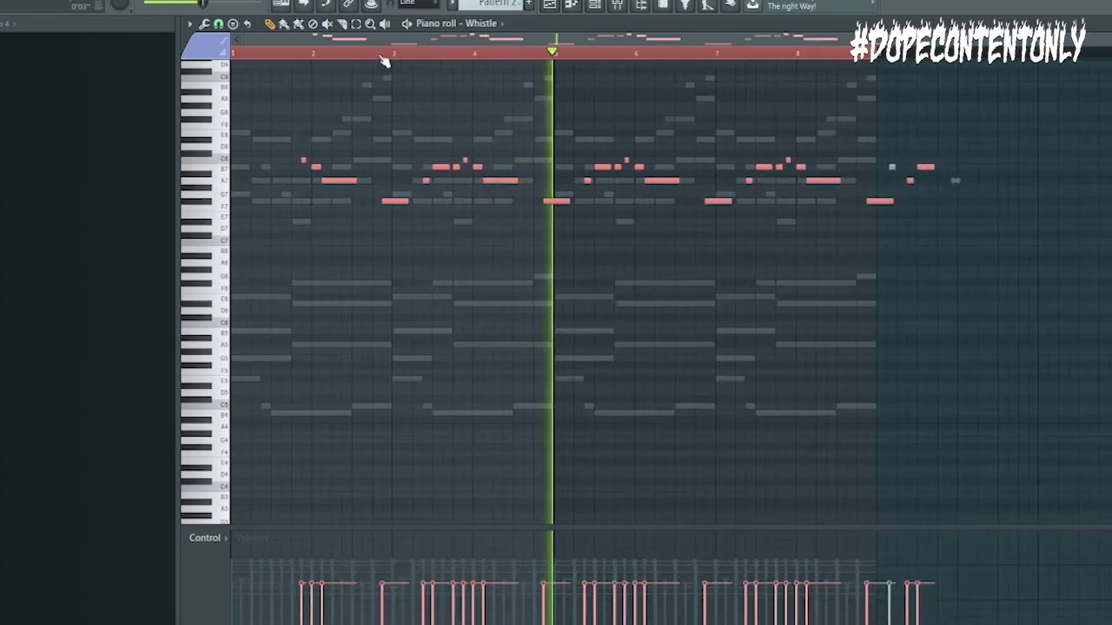
left_click_drag(1013, 313, 867, 104)
key("Delete")
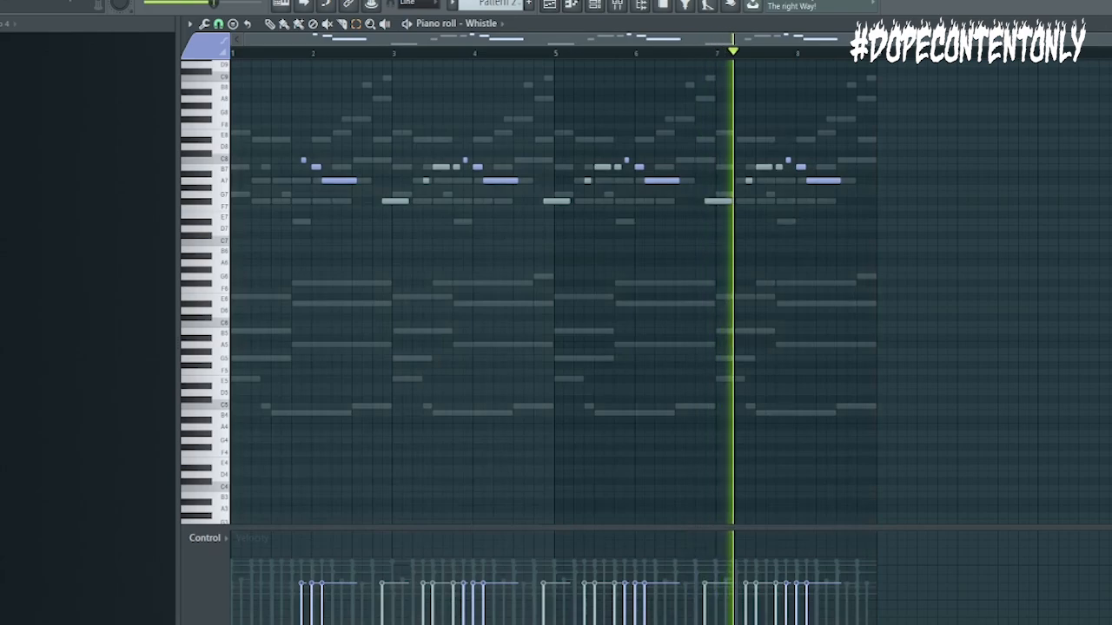
- Lower the four long A7 notes of the Whistle line to E7, checking the first one by playback
key("F7")
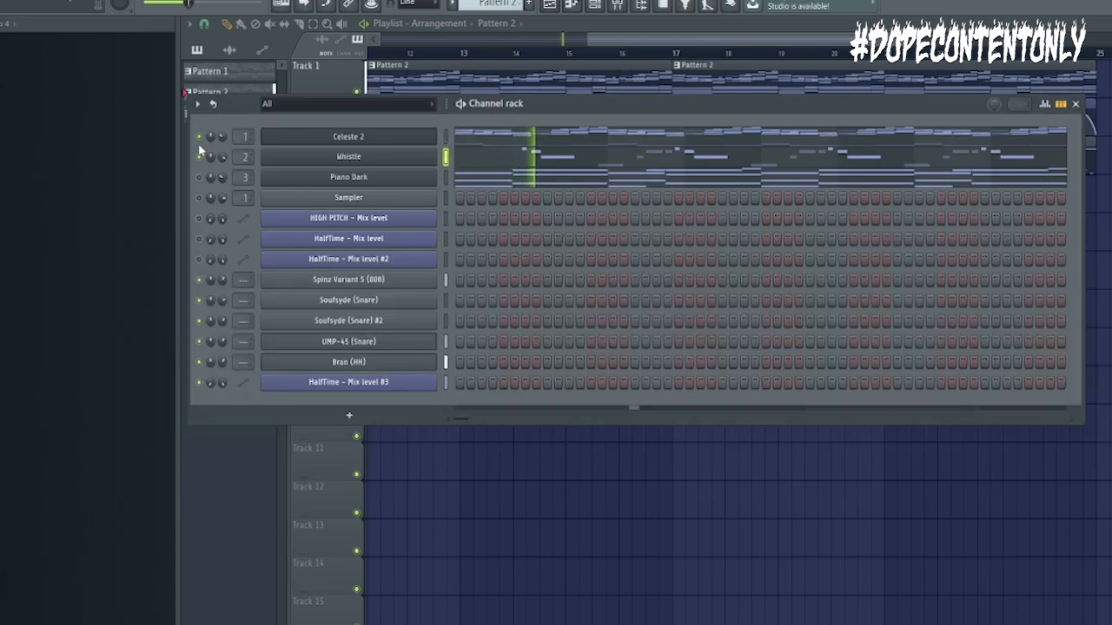
left_click(477, 165)
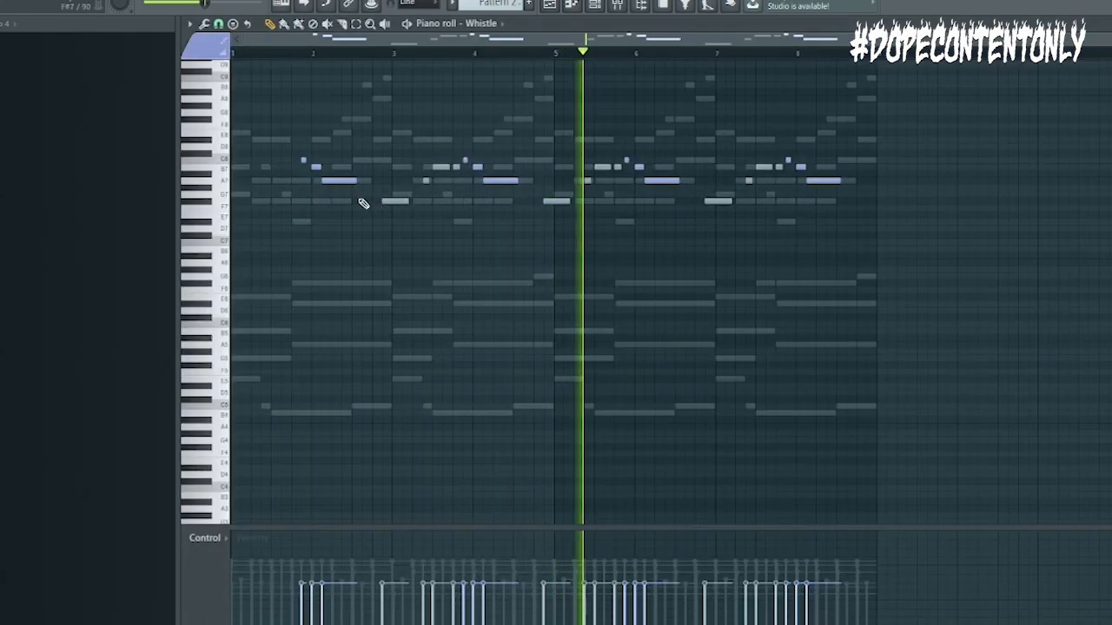
left_click_drag(338, 181, 341, 201)
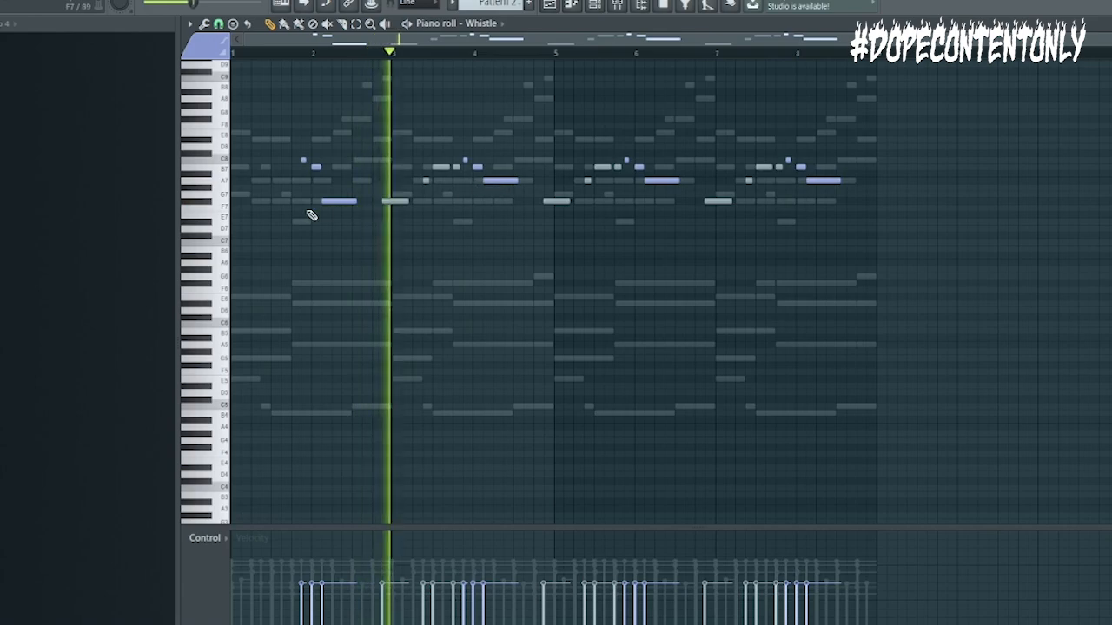
key("space")
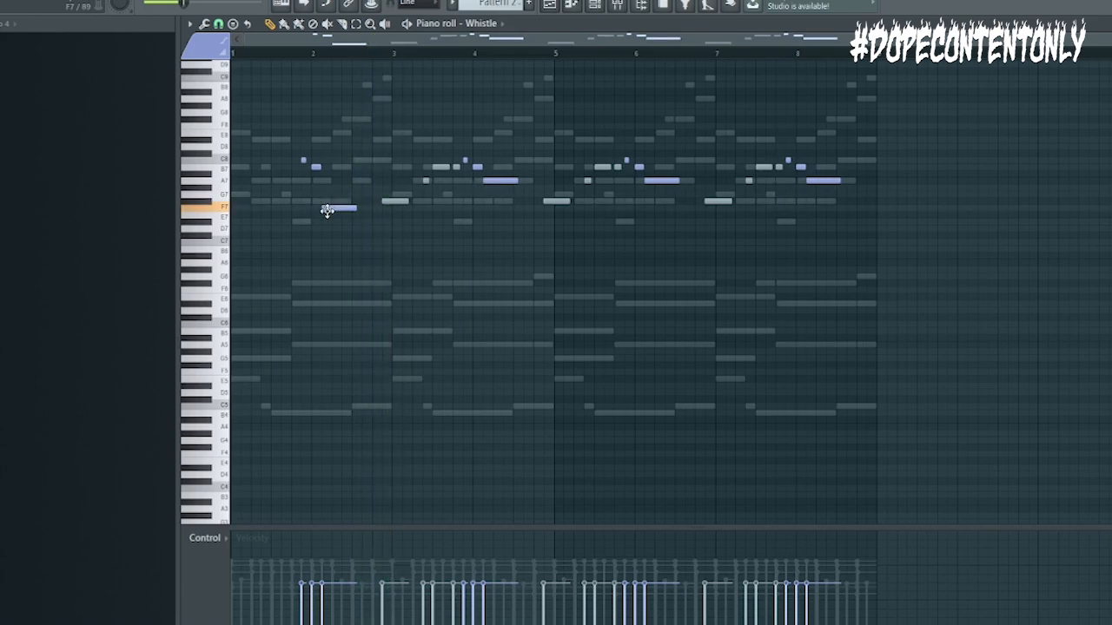
key("space")
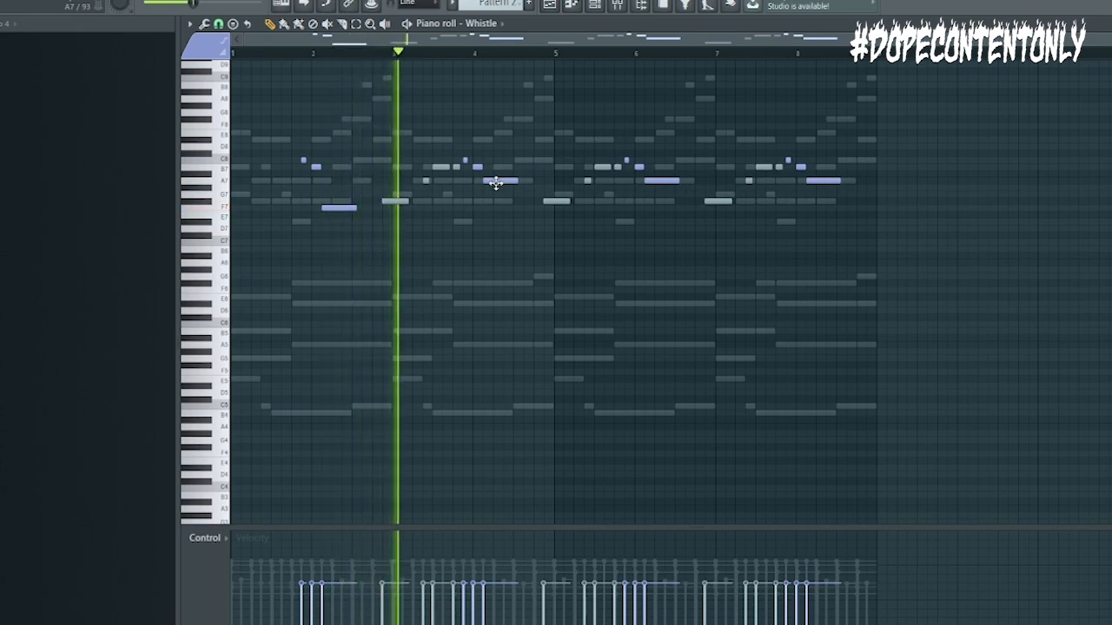
key("space")
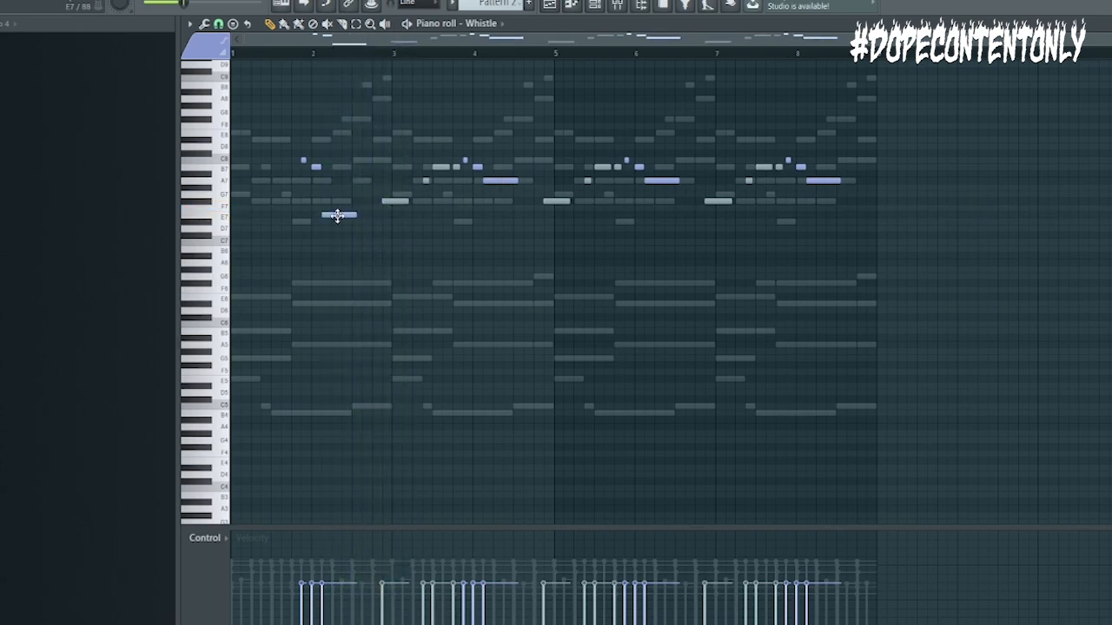
key("space")
left_click_drag(504, 181, 504, 215)
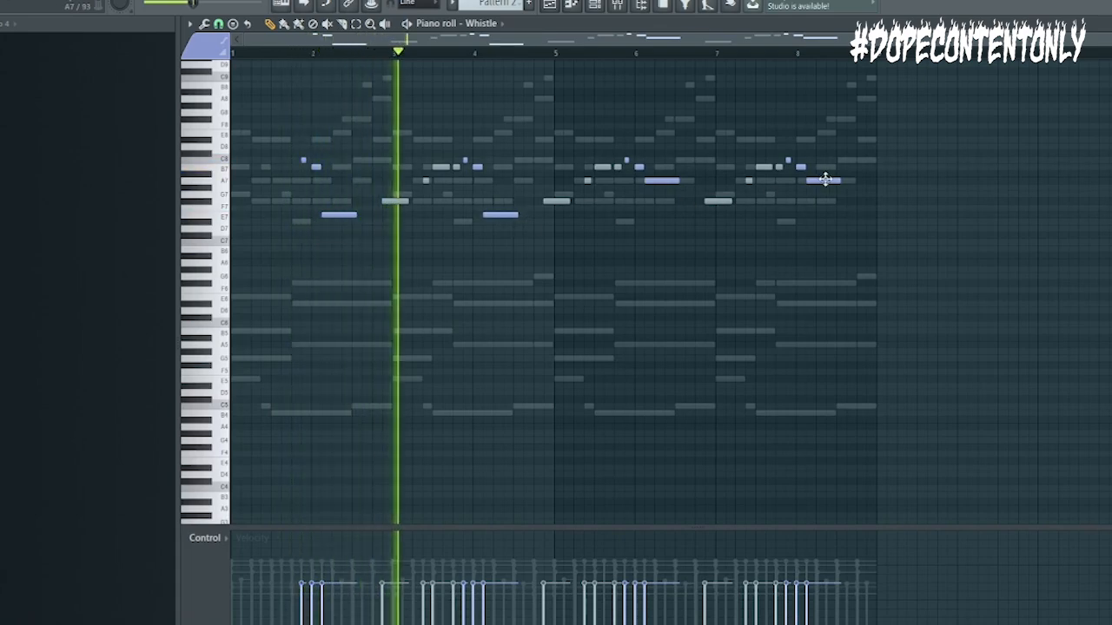
left_click_drag(825, 179, 826, 210)
left_click_drag(653, 180, 653, 214)
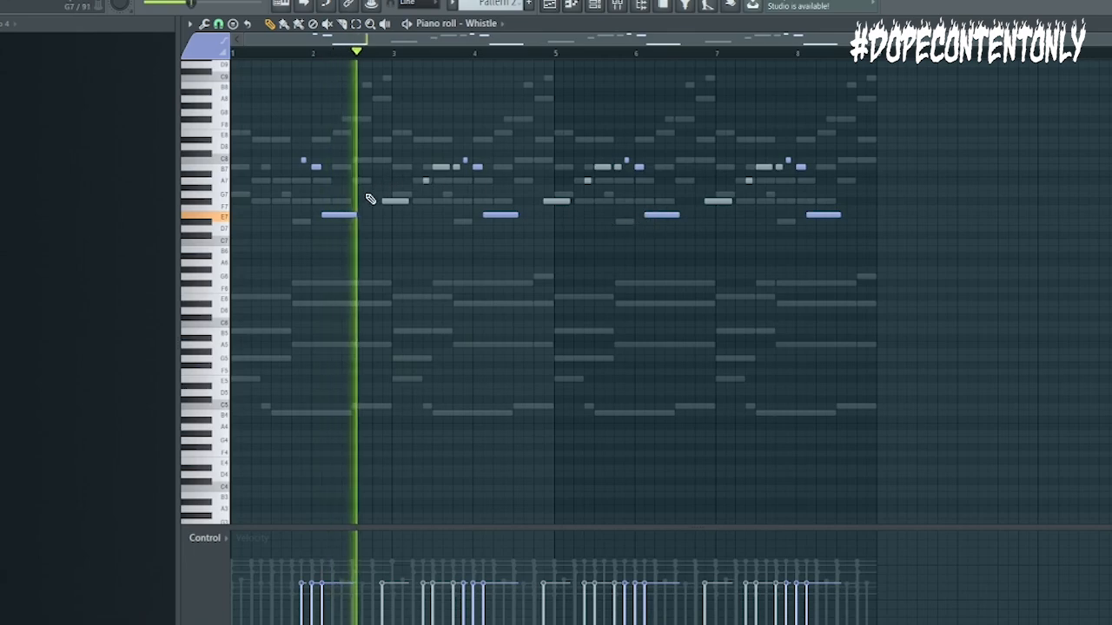
- Add a long F#7 note in bar 2 of the Whistle line, shorten the E7 note to half a beat, and align their starts
key("space")
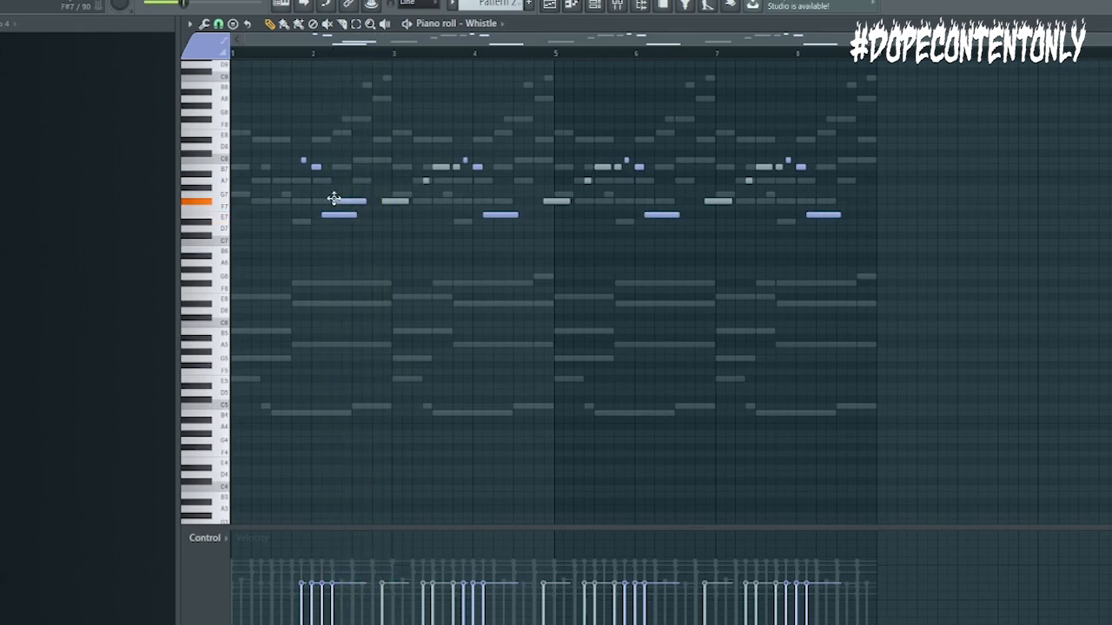
key("space")
left_click_drag(355, 214, 332, 216)
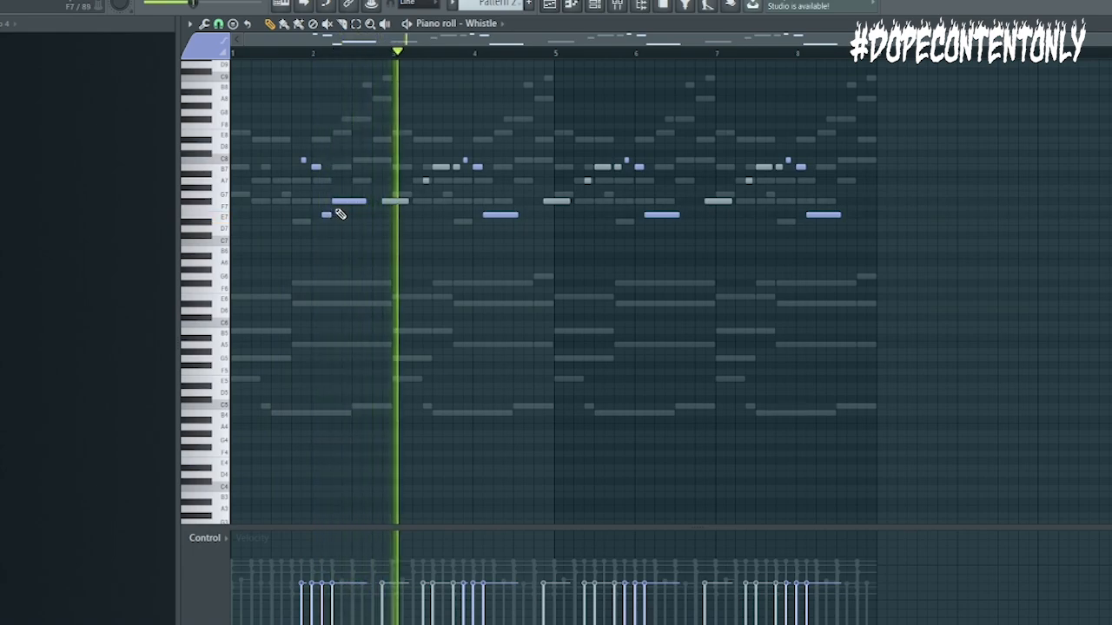
key("space")
left_click_drag(348, 201, 337, 200)
key("space")
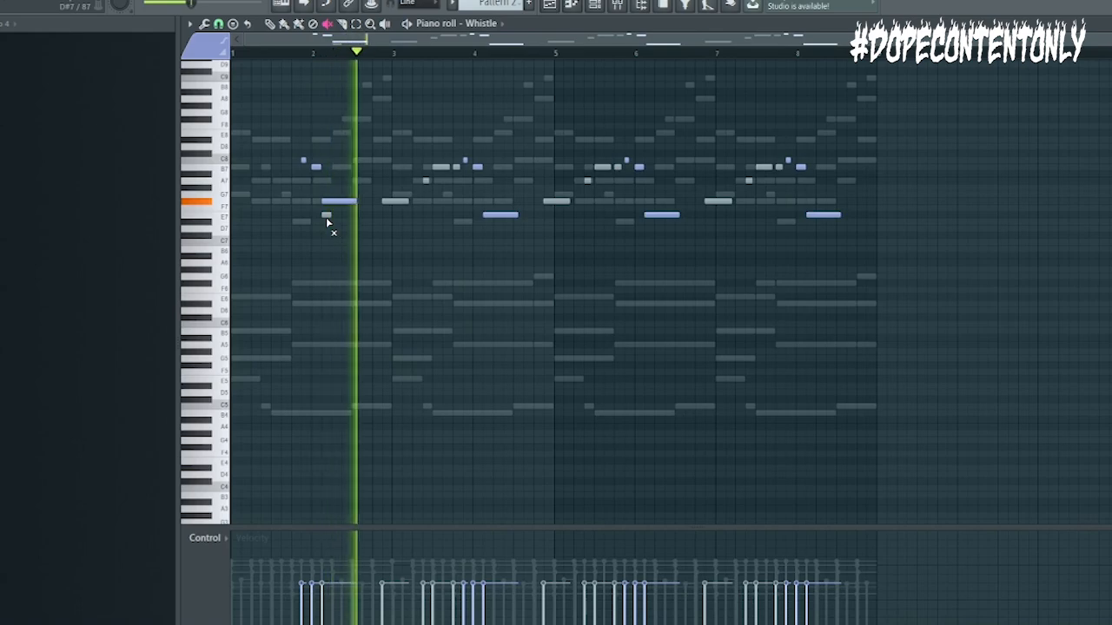
- Move the long F#7 note in bar 2 up to G7 and mute the short E7 note beneath it
key("space")
left_click(327, 216)
key("space")
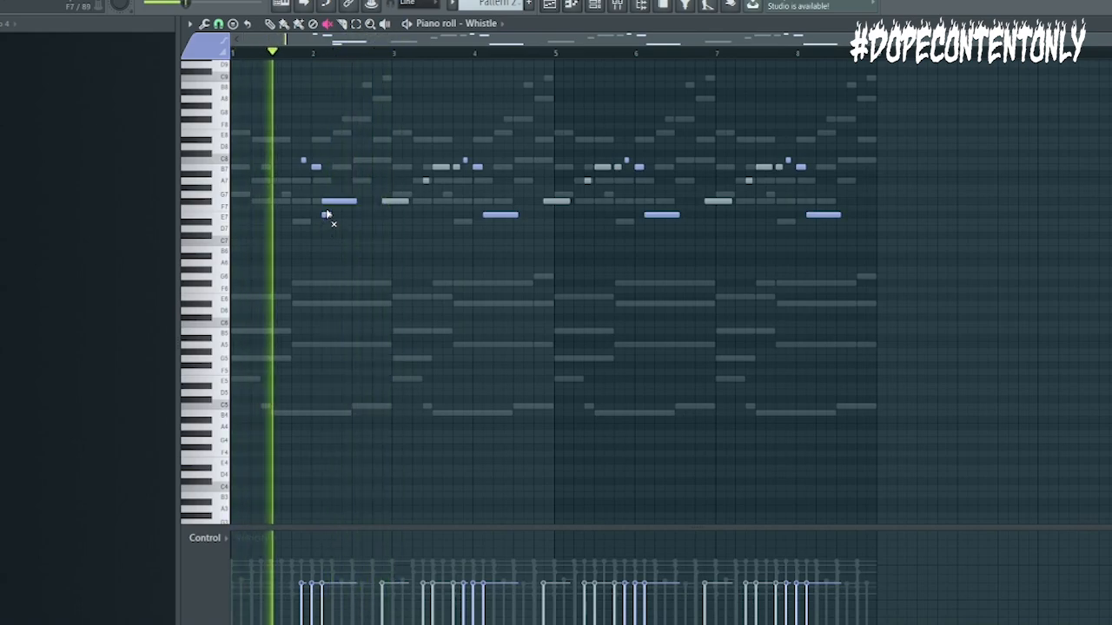
key("space")
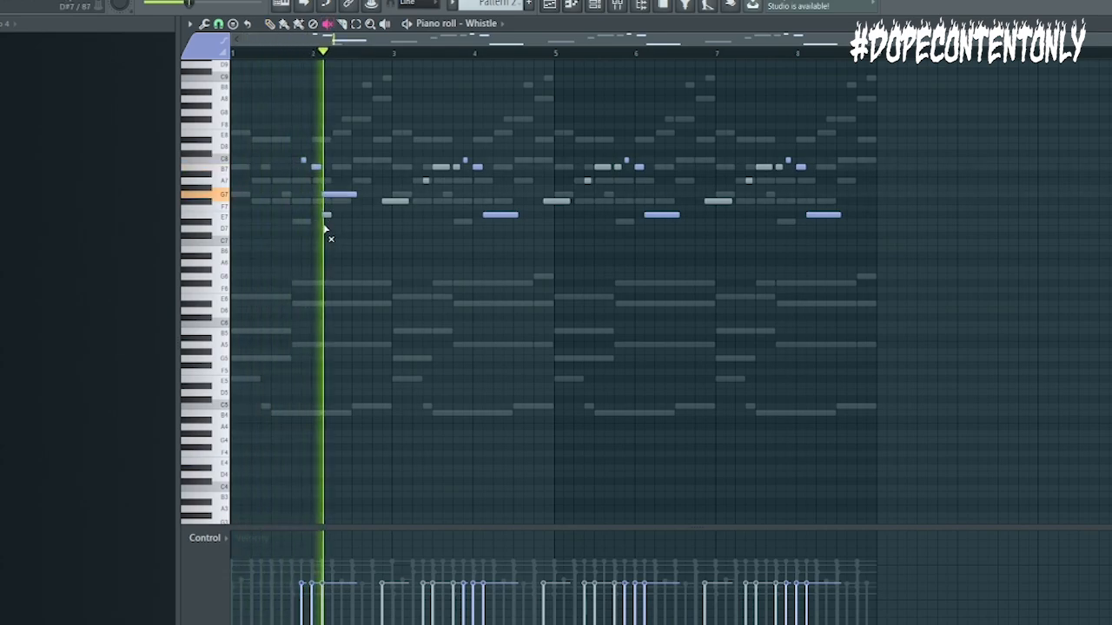
- Add a long A7 note half a beat after the G7 note's start, and shorten the G7 note to half a beat
key("space")
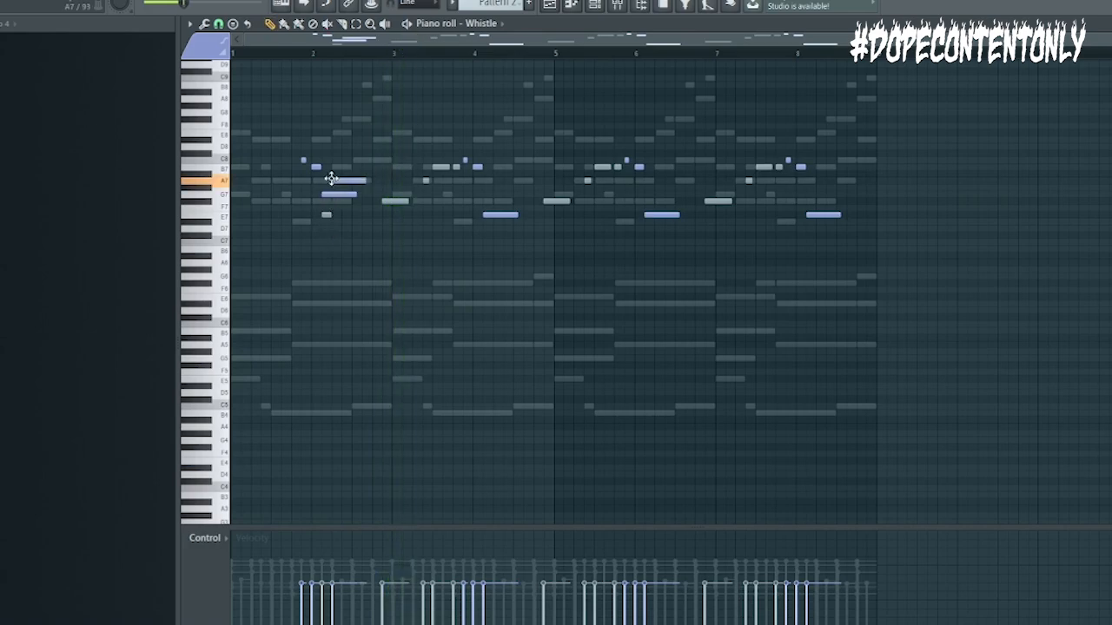
key("space")
right_click(330, 194)
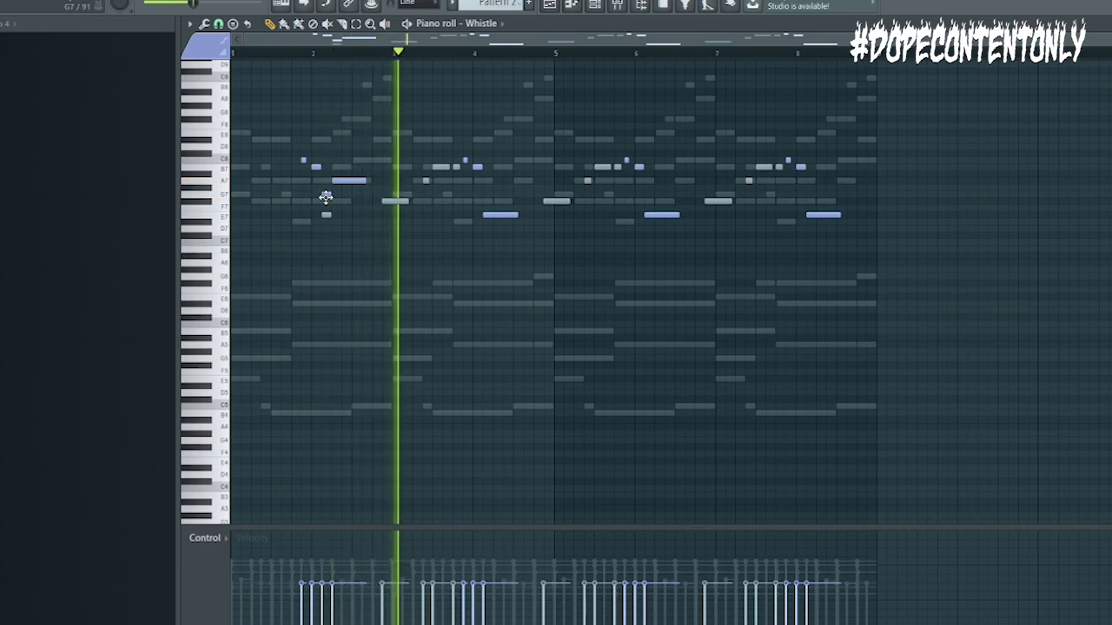
key("space")
key("space")
- Delete all Whistle notes after the first two-bar phrase and duplicate that phrase three times to fill bars 3 to 8
left_click_drag(985, 332, 394, 90)
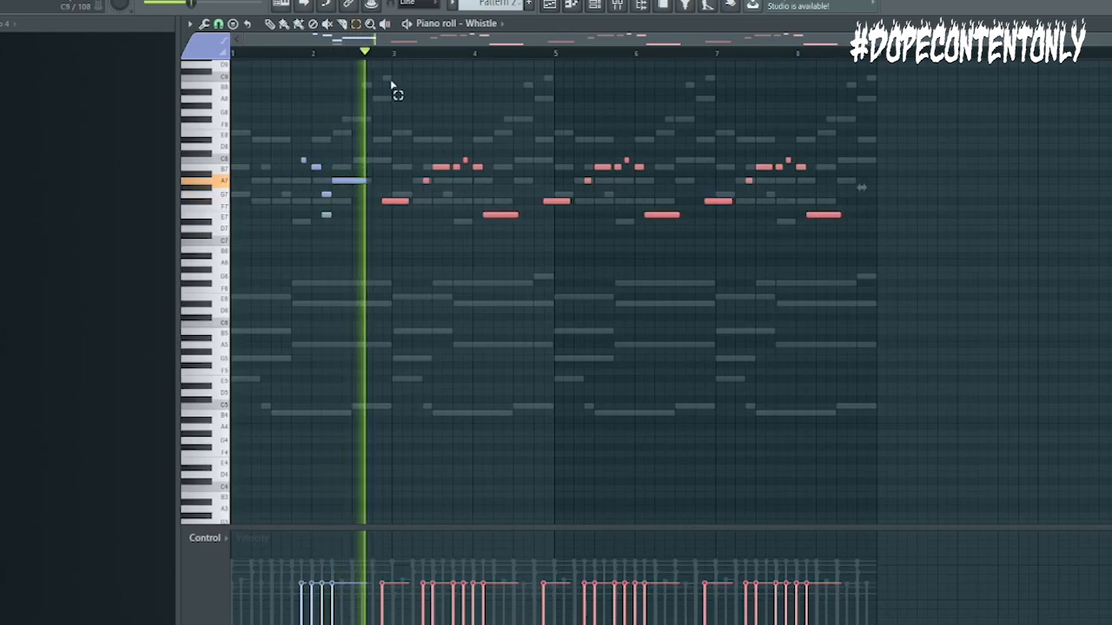
key("Delete")
key("ctrl+a")
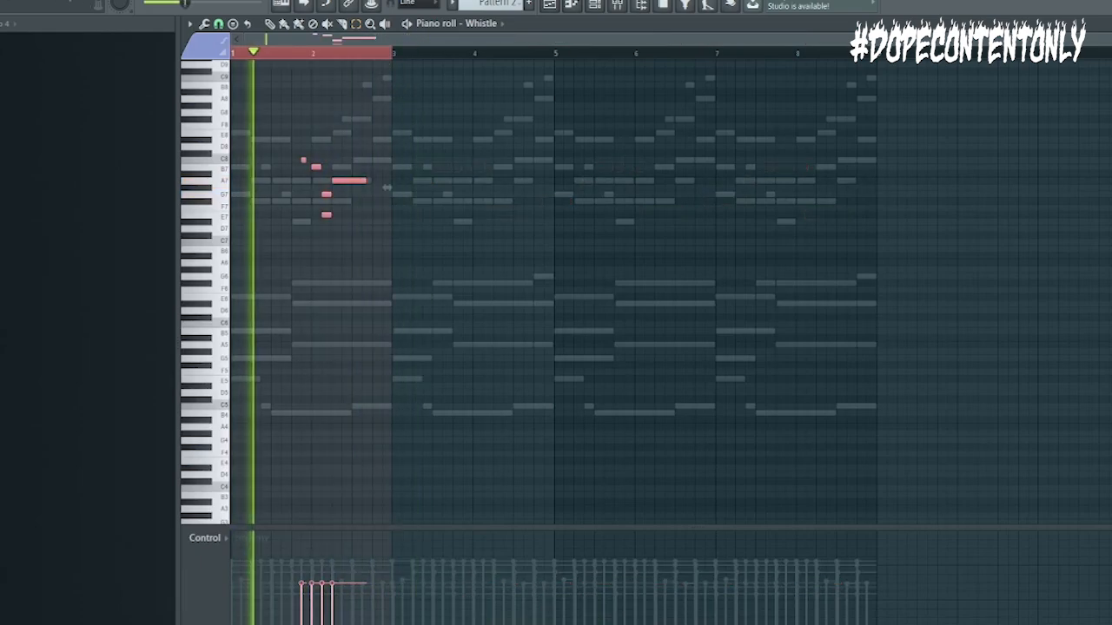
key("ctrl+b")
key("ctrl+b")
key("ctrl+b")
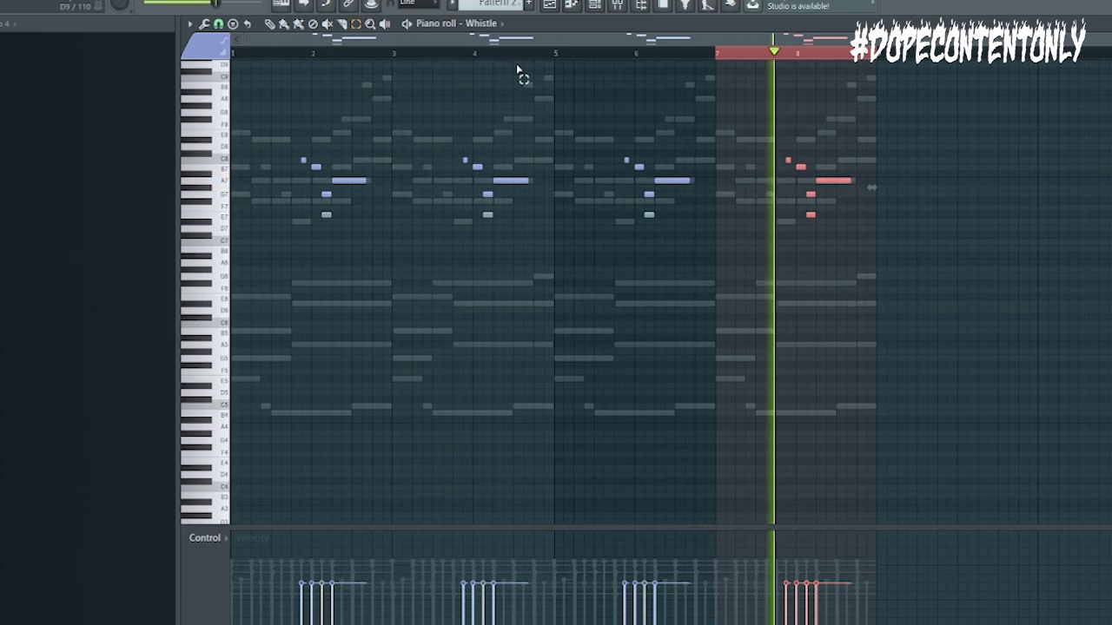
- Route the mayday (fx) channel to mixer Insert 4
key("F9")
left_click(584, 250)
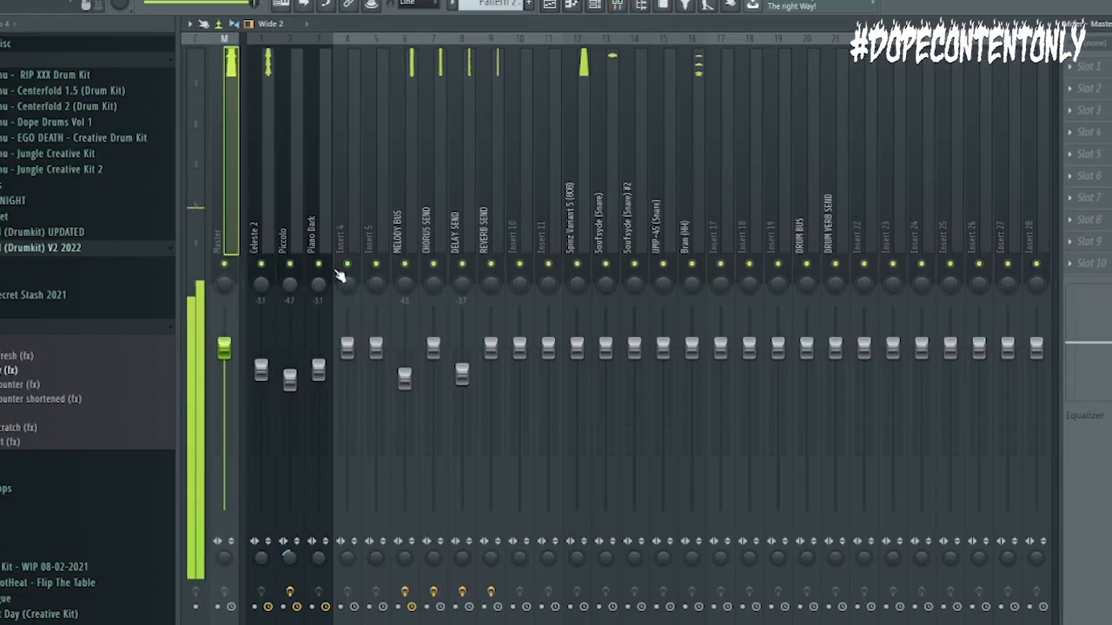
left_click(347, 252)
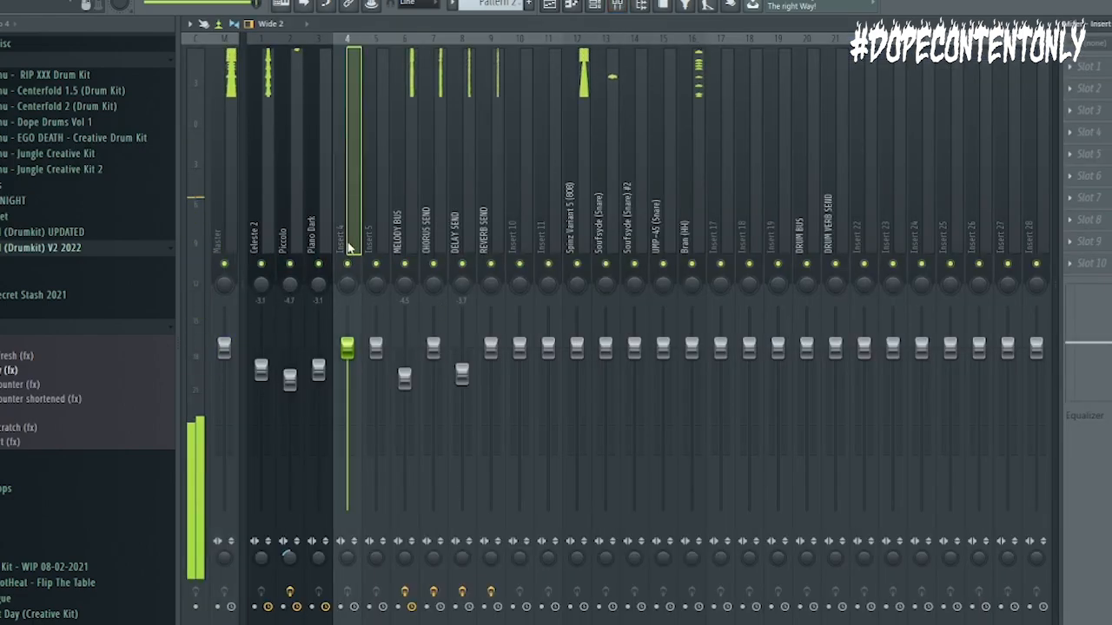
key("ctrl+l")
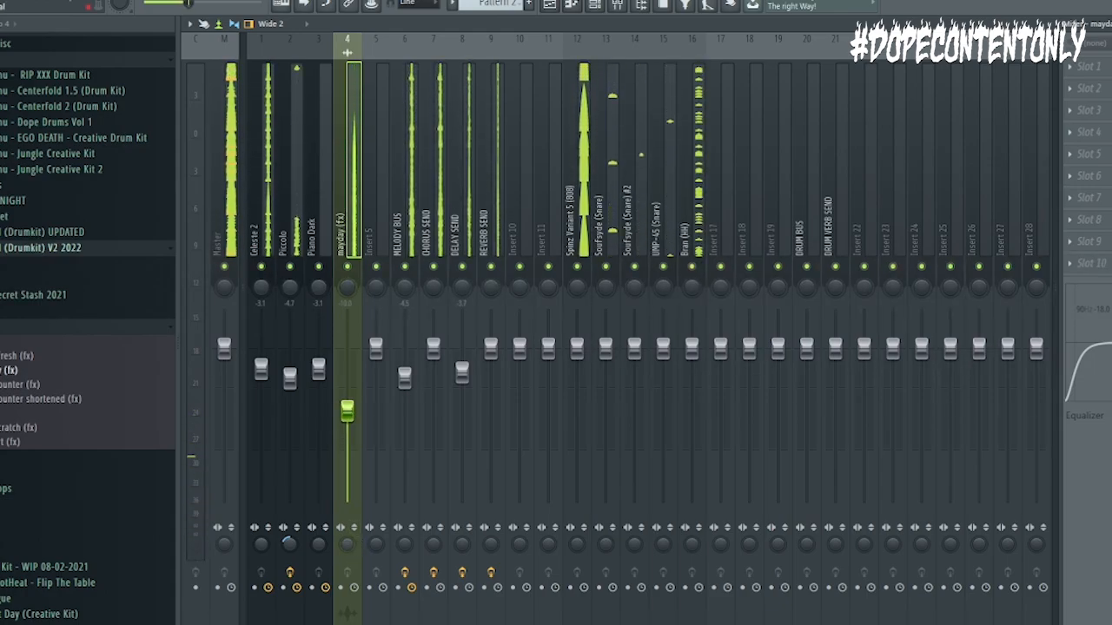
left_click(313, 244)
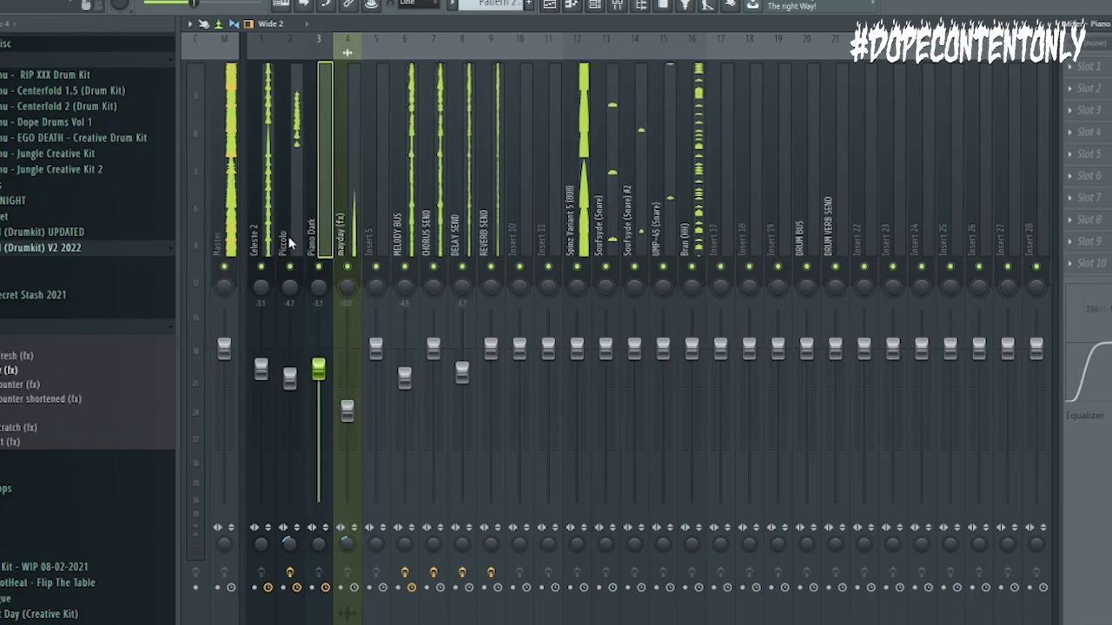
left_click(256, 231)
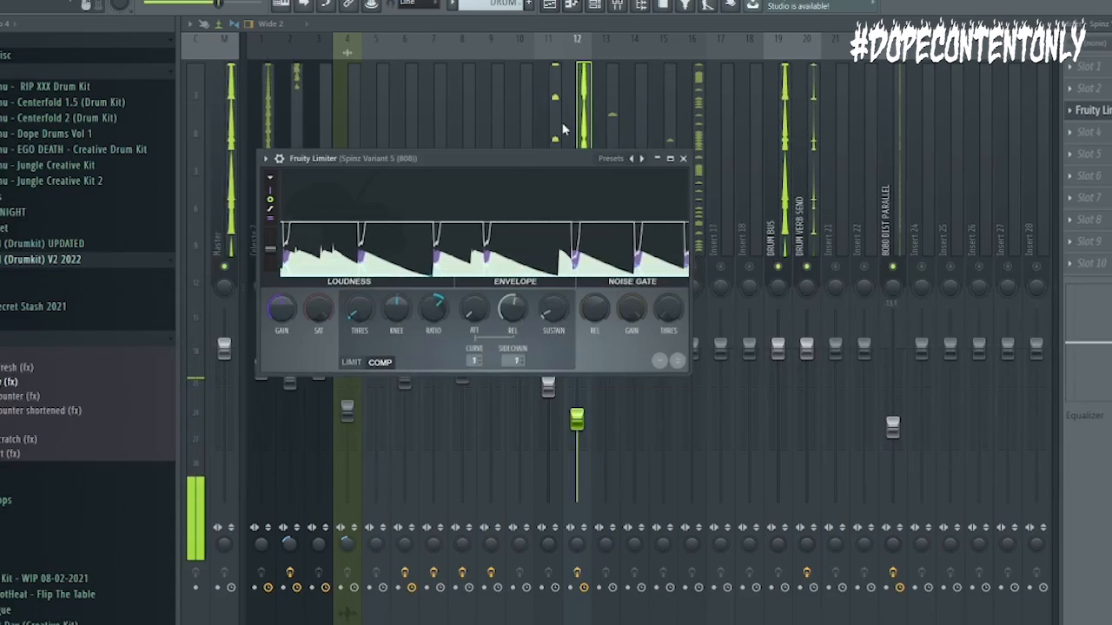
- Copy the Fruity Limiter from the Spinz Variant 5 (808) track onto the Bran (HH) track, and close its window
left_click(1070, 110)
left_click_drag(1073, 191, 687, 230)
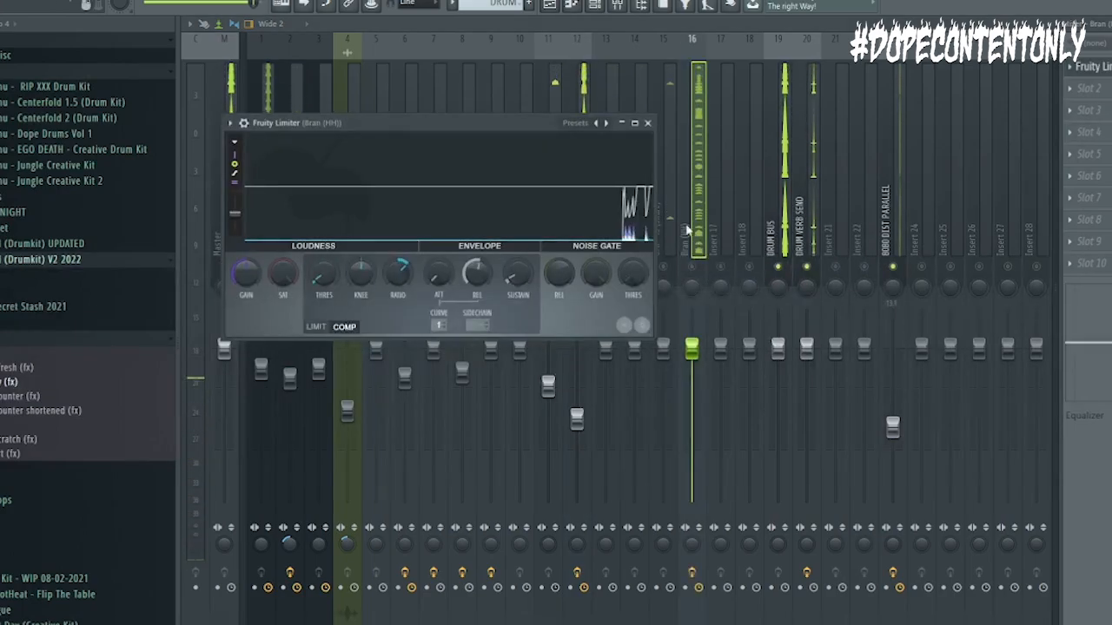
left_click(647, 124)
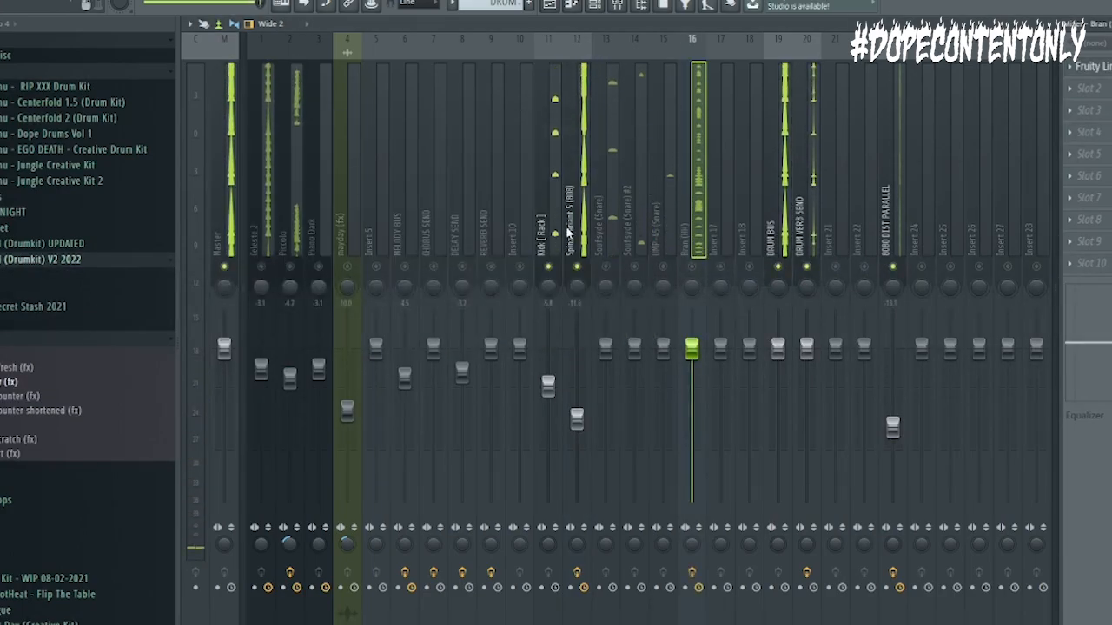
- Unmute the Soufsyde (Snare) track and lower its fader to about the kick's level
left_click(552, 232)
left_click(605, 267)
left_click_drag(607, 348, 606, 385)
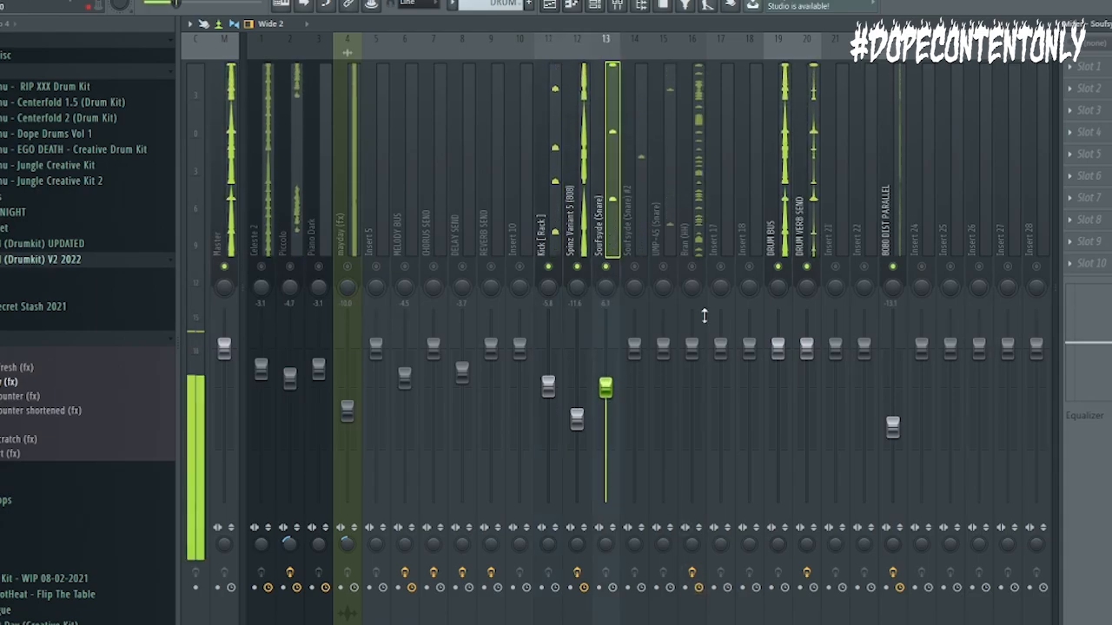
left_click(809, 234)
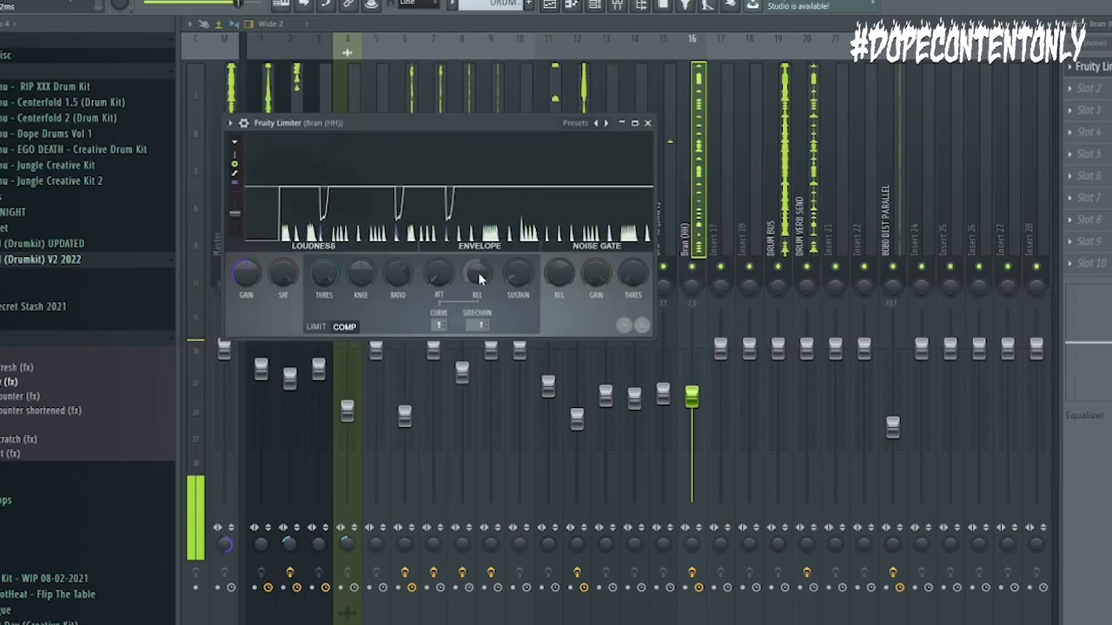
- Lower the threshold of the Bran (HH) track's Fruity Limiter, and close its window
left_click_drag(326, 280, 327, 343)
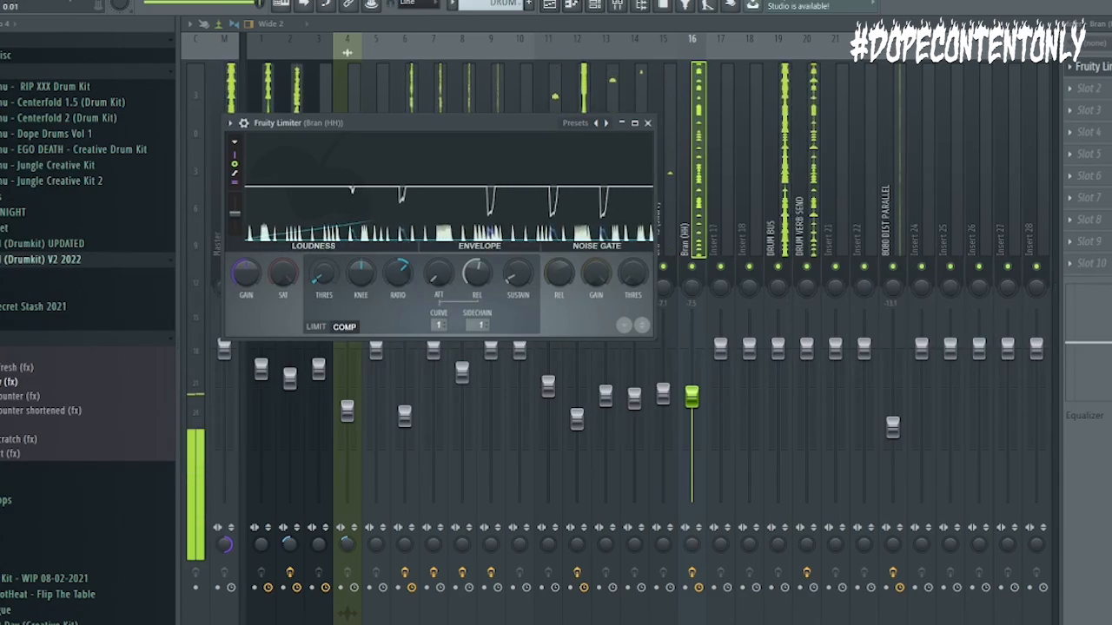
left_click(647, 123)
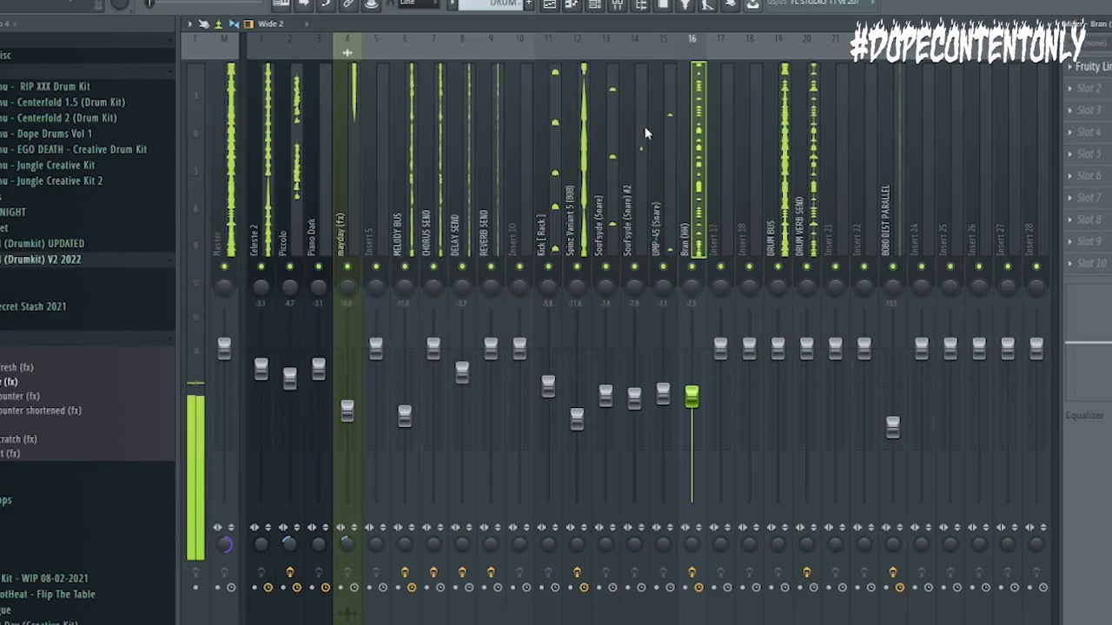
- Pan the mayday (fx) track to the left and lower its fader, and select the DRUM VERB SEND track
left_click(358, 234)
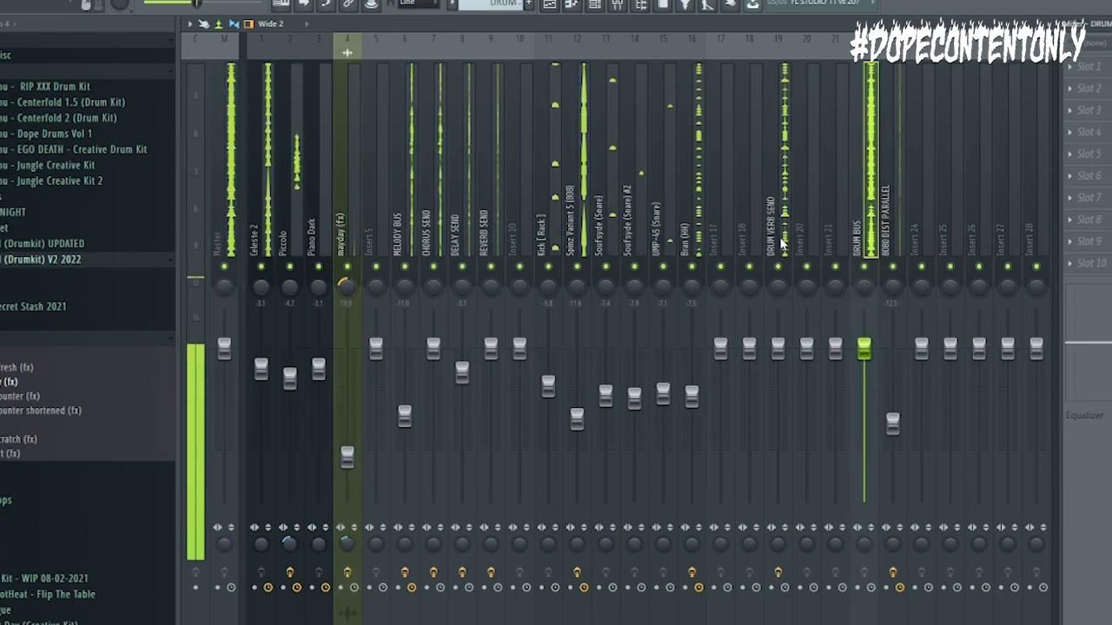
left_click(781, 245)
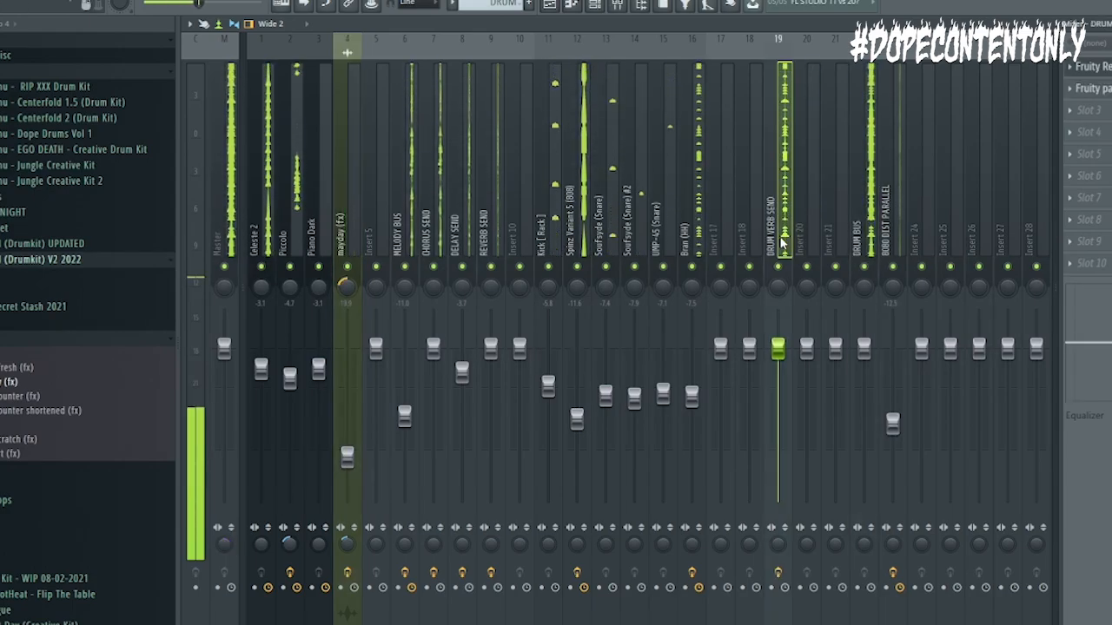
- Move the DRUM VERB SEND track to insert 21, and assign the two Open Hat channels and Snare [ Rich ] to inserts 17 to 19
key("alt+Right")
key("alt+Right")
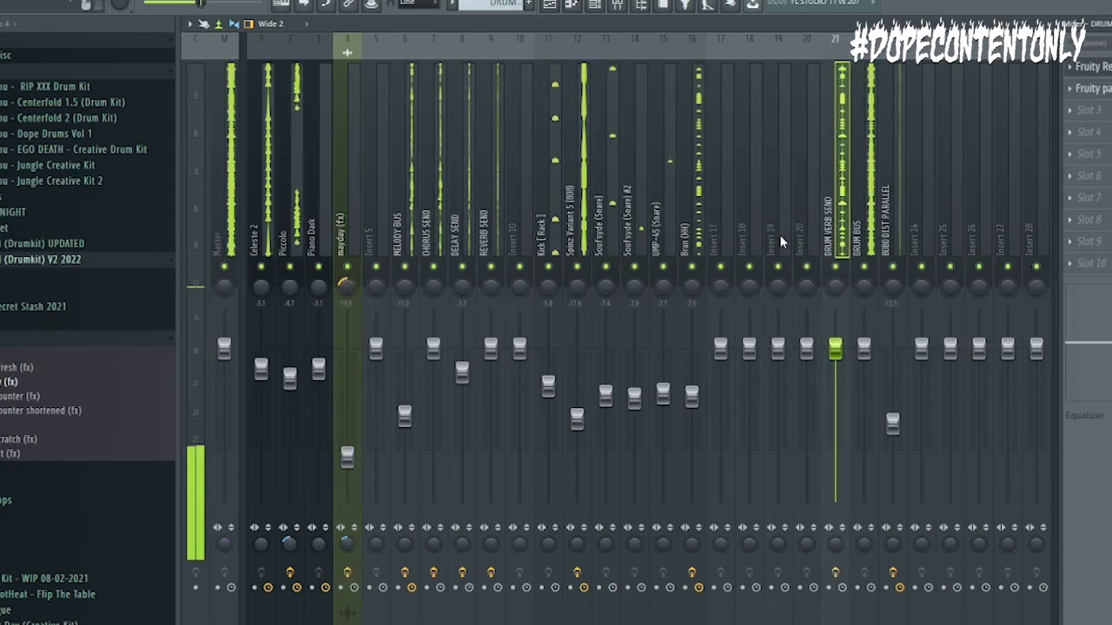
left_click(724, 237)
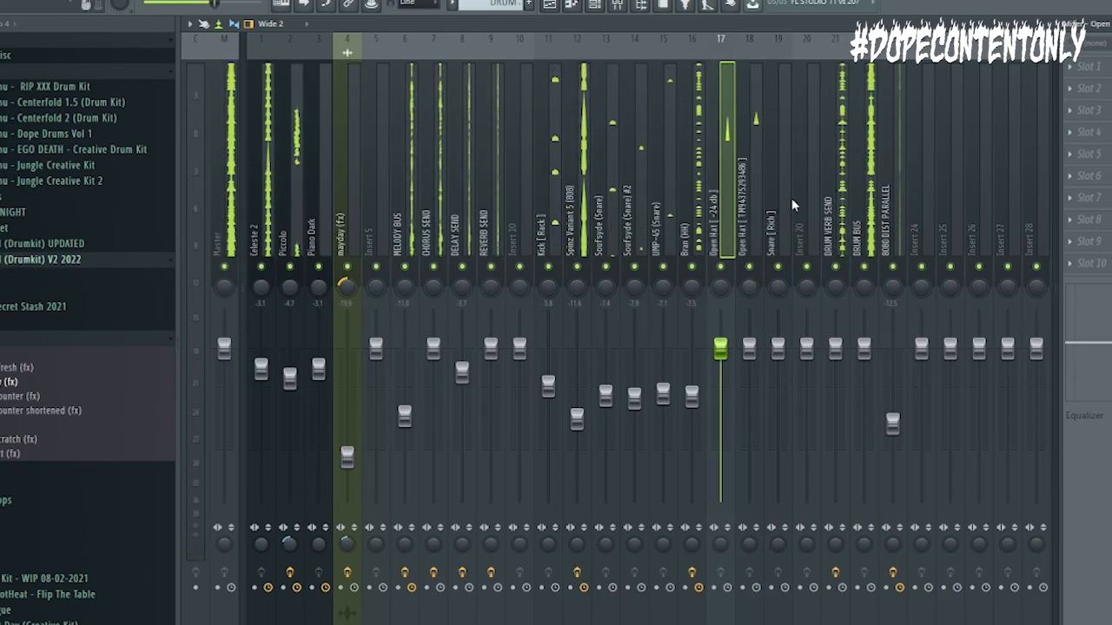
- Place DRUM VERB SEND after DRUM BUS, and route the two Open Hat tracks and Snare [ Rich ] to DRUM BUS only
left_click(830, 232)
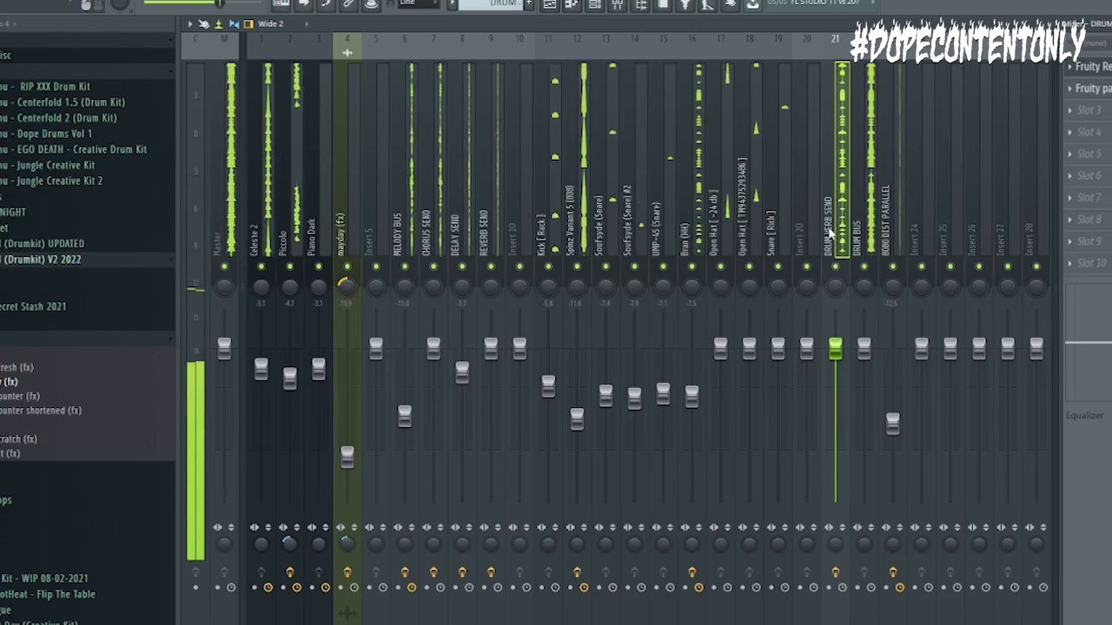
left_click(727, 234)
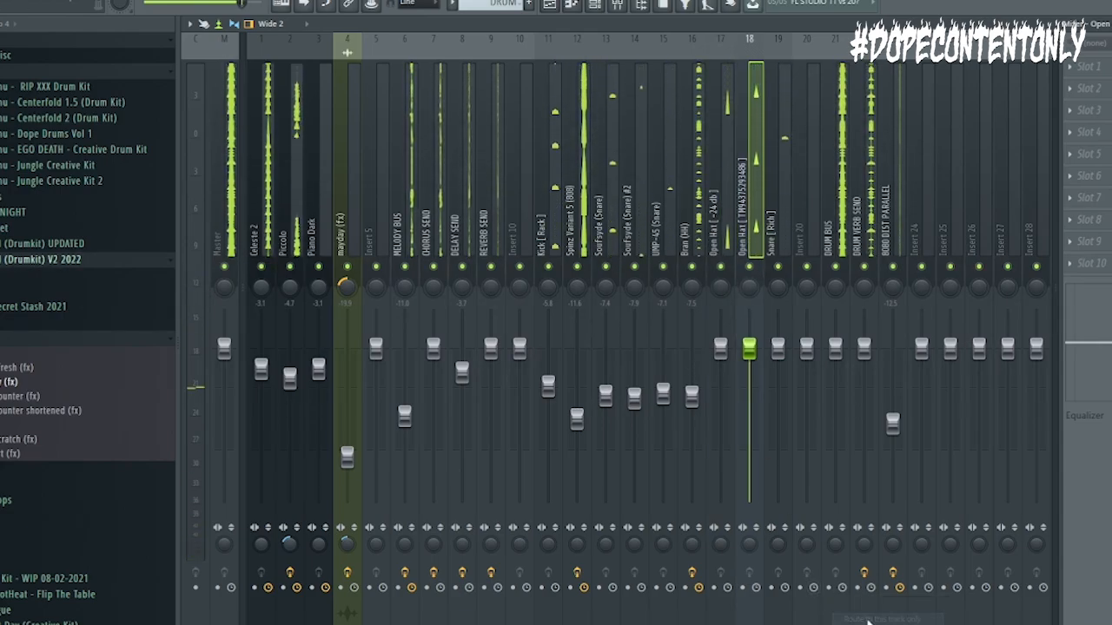
left_click(784, 248)
right_click(831, 620)
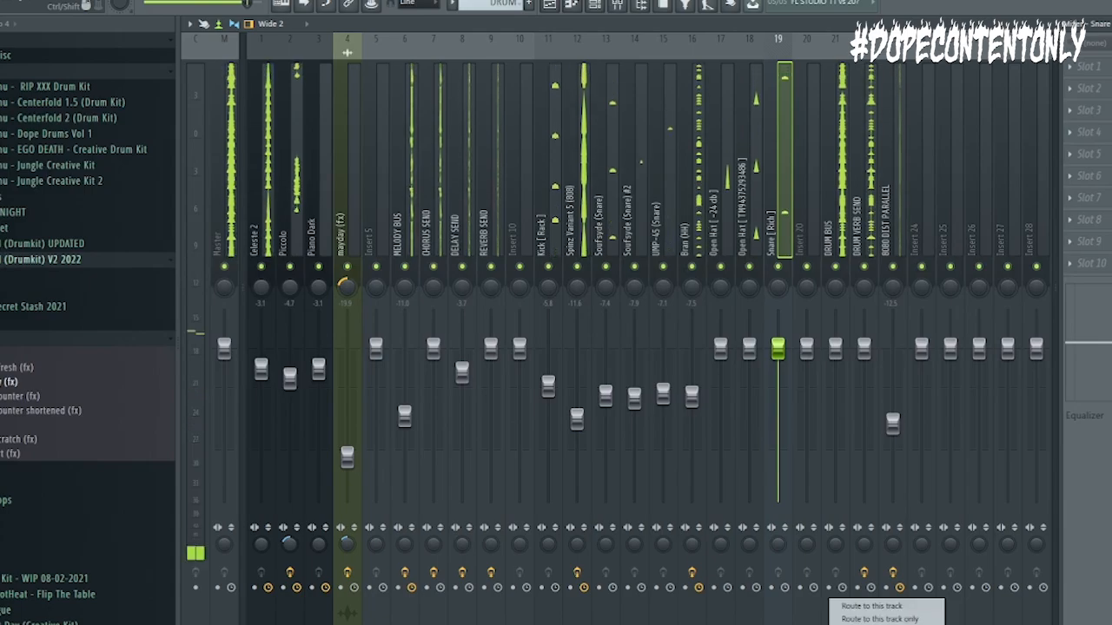
left_click(858, 619)
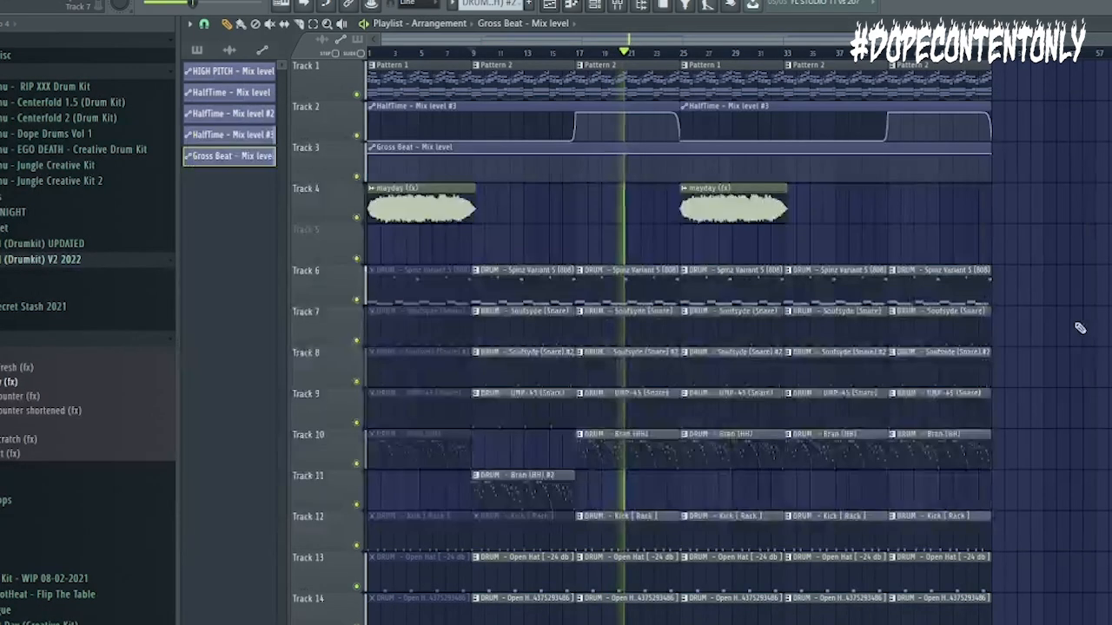
- Lower the start of the Gross Beat mix level automation to the minimum, and raise it abruptly to the maximum at bar 9
scroll(1078, 327, "down", 6)
scroll(1072, 322, "up", 6)
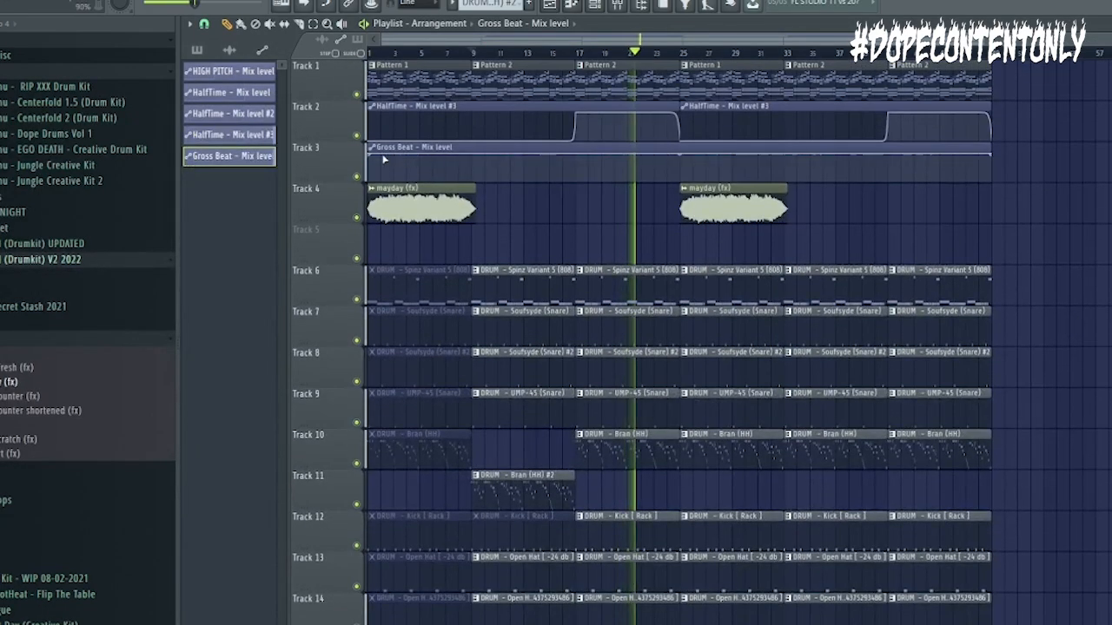
left_click_drag(370, 155, 373, 182)
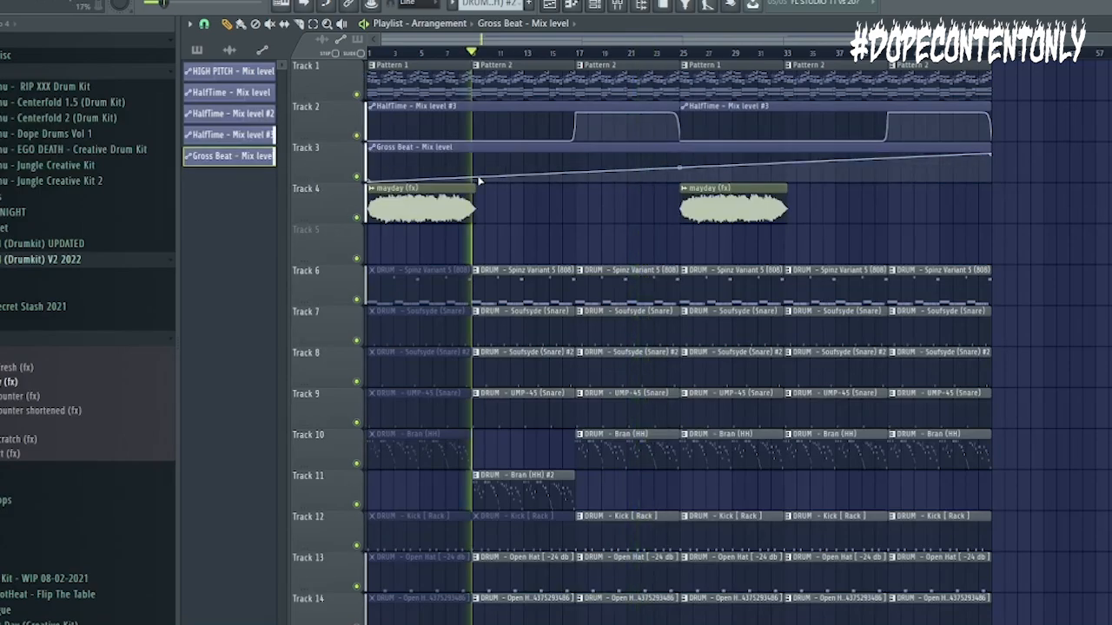
scroll(476, 173, "up", 3)
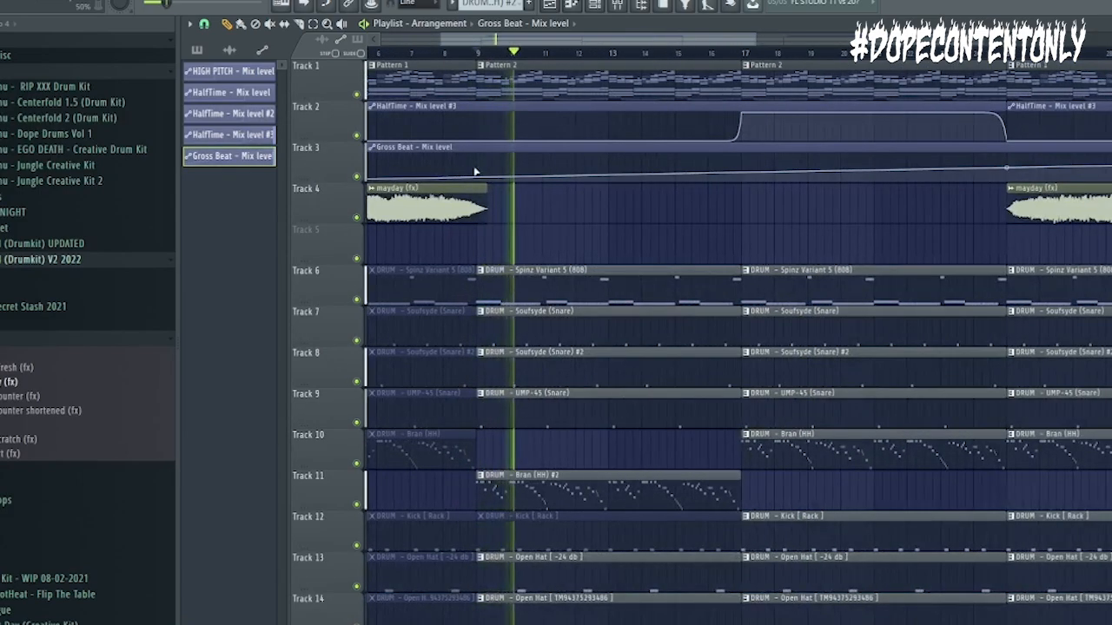
mouse_move(476, 172)
left_mouse_down()
mouse_move(479, 199)
mouse_move(478, 155)
left_mouse_up()
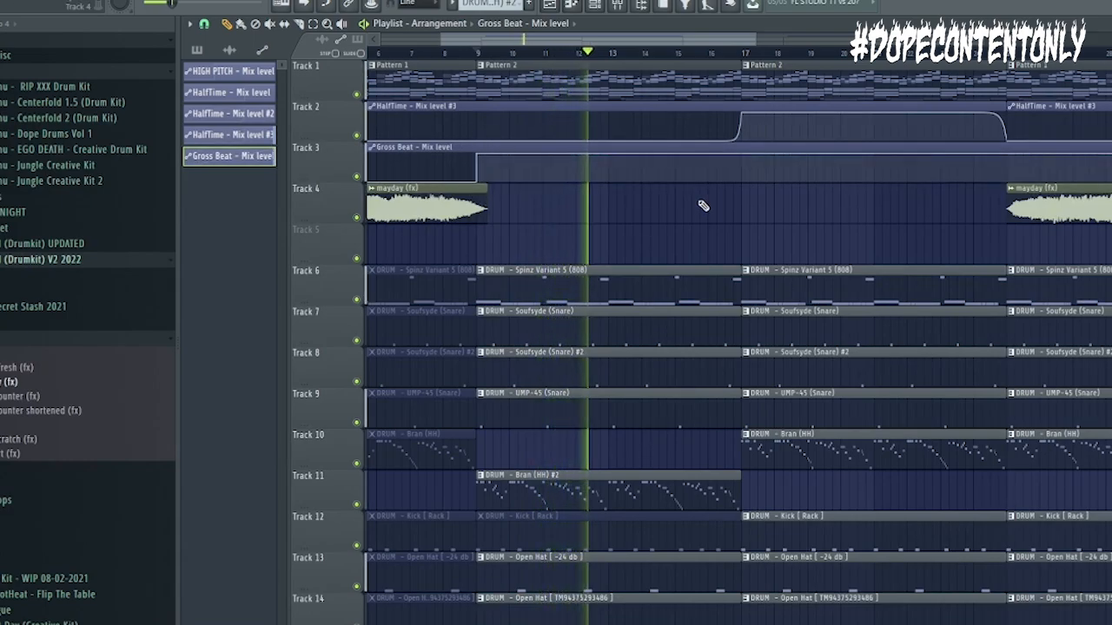
- Drop the Gross Beat mix level automation to the minimum at bar 17 and at the clip's end, and raise it at bar 41
right_click(742, 165)
mouse_move(742, 165)
left_mouse_down()
mouse_move(742, 147)
mouse_move(739, 182)
left_mouse_up()
scroll(752, 56, "down", 3)
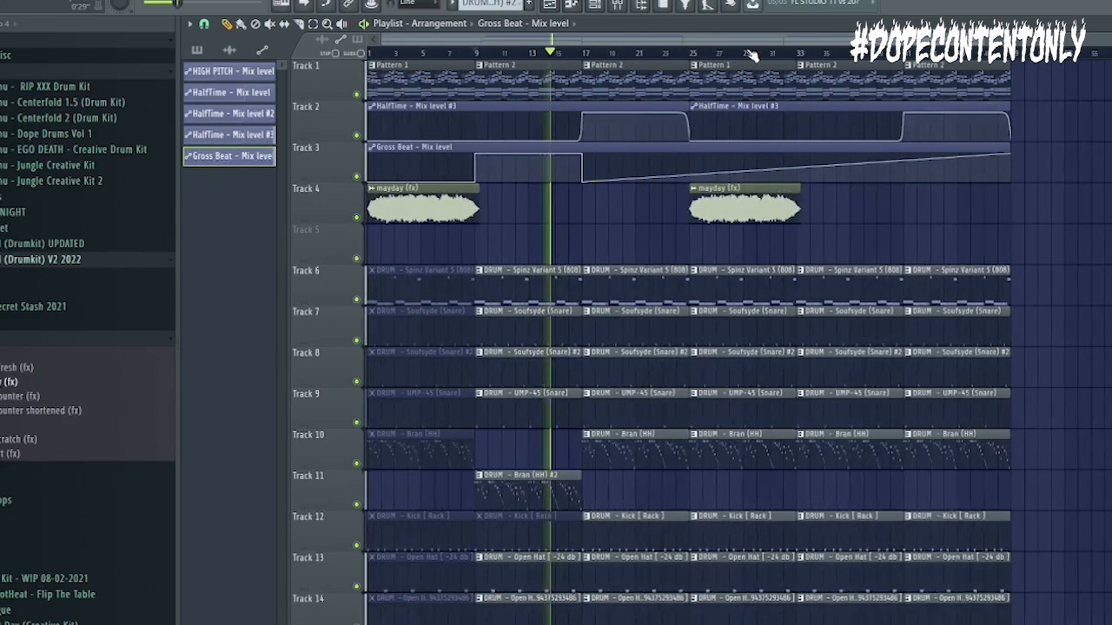
left_click_drag(1013, 157, 1010, 180)
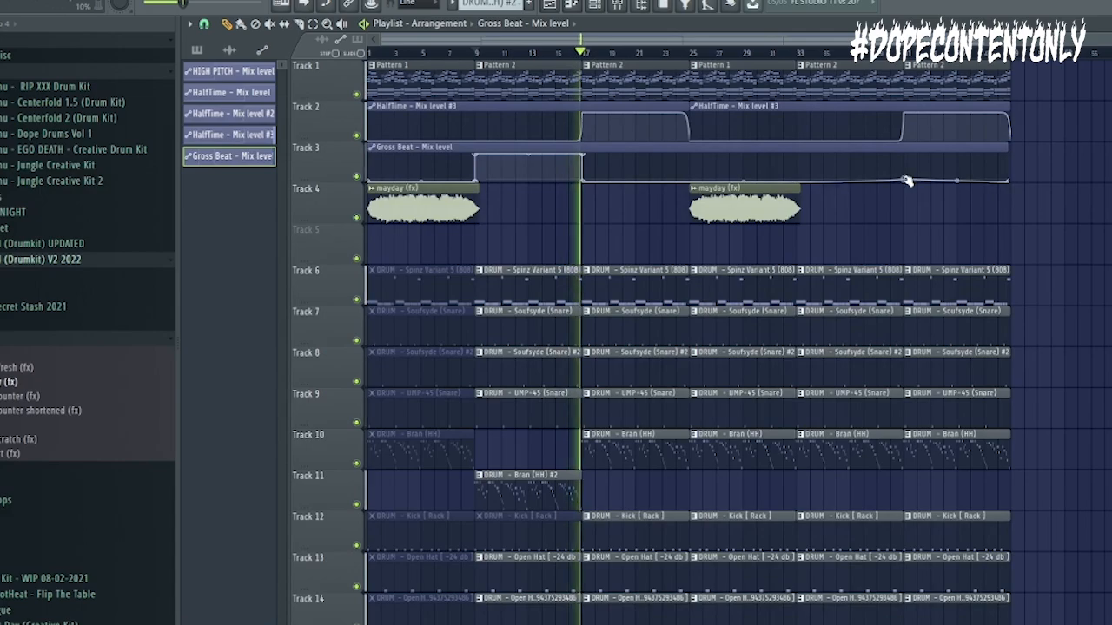
left_click_drag(904, 178, 904, 144)
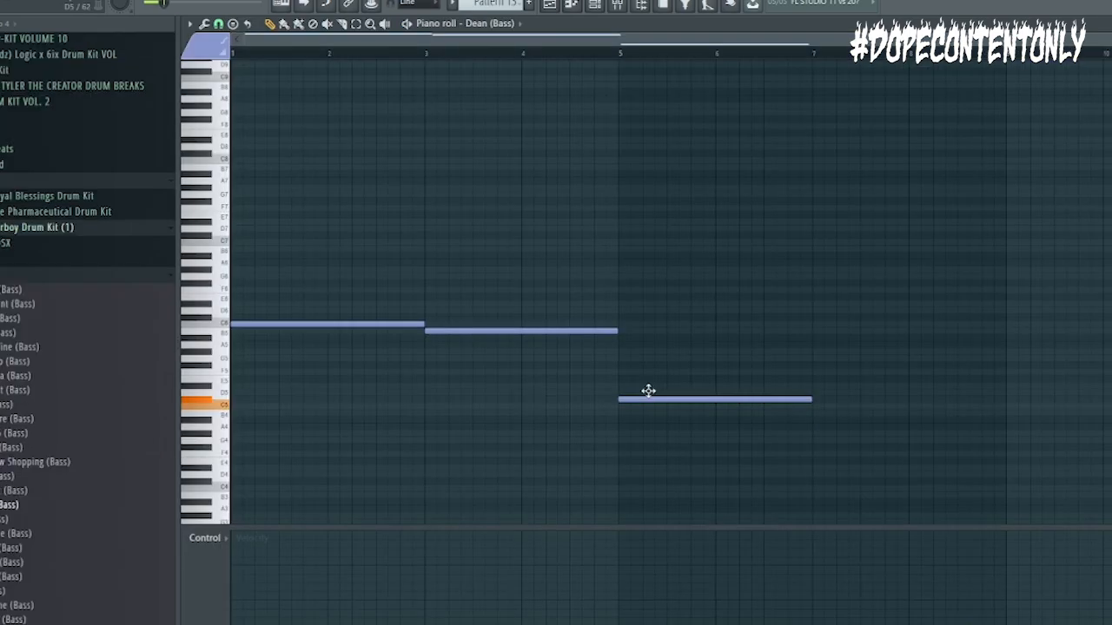
- Raise the Dean (Bass) note at bar 5 to E5 during playback, and add a matching two-bar E5 note at bar 7
left_click_drag(648, 390, 645, 377)
key("space")
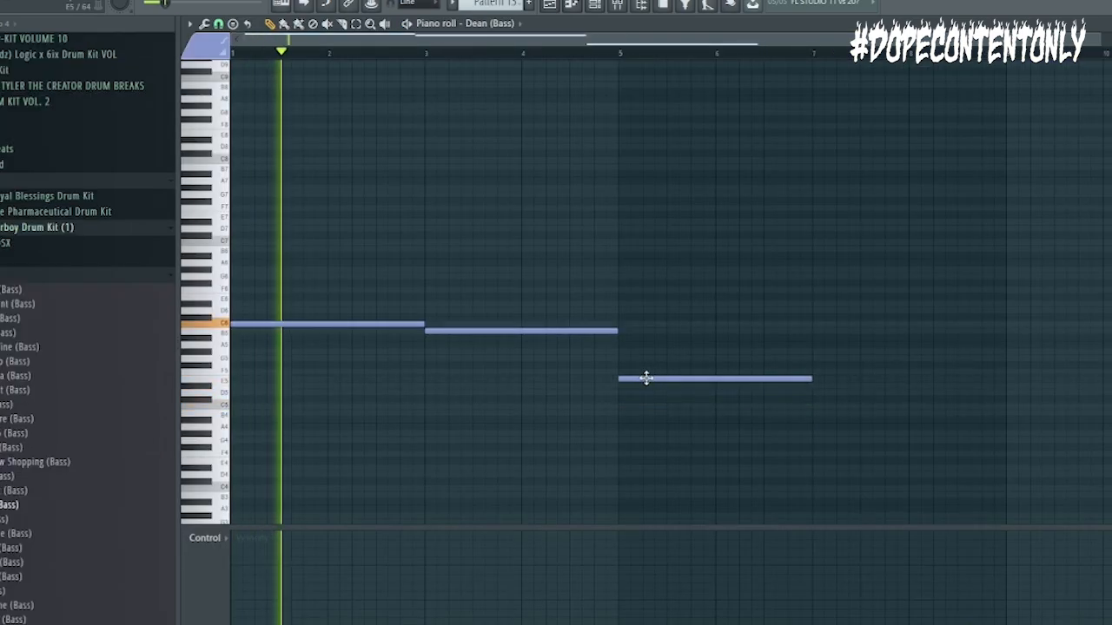
left_click(816, 379)
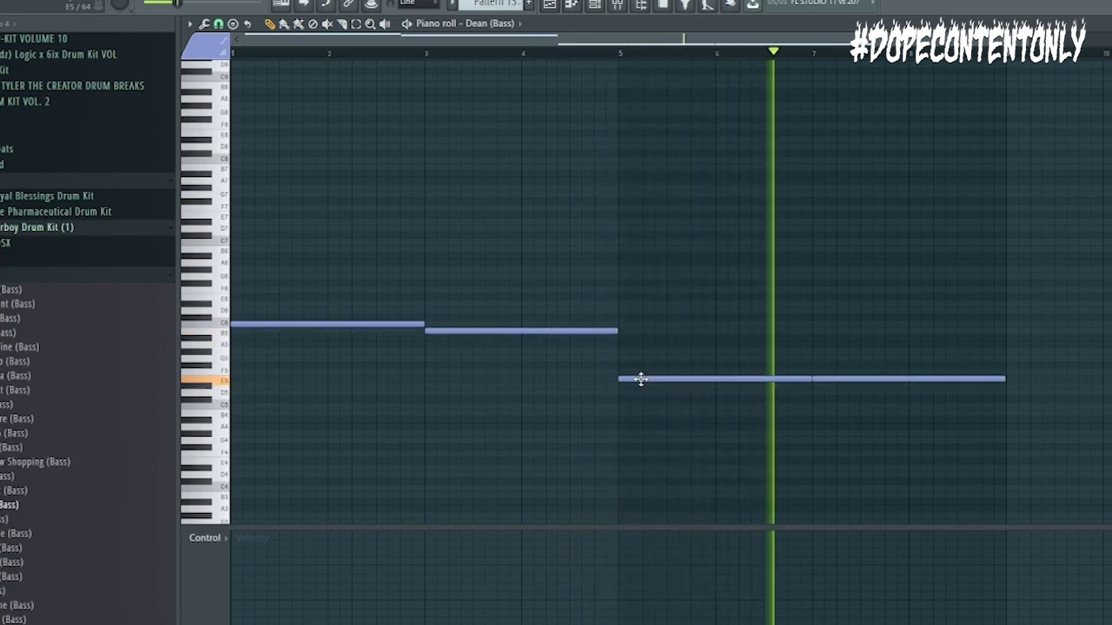
- Transpose all the Dean (Bass) notes down one octave, close the piano roll, and open the mixer
scroll(641, 379, "up", 3)
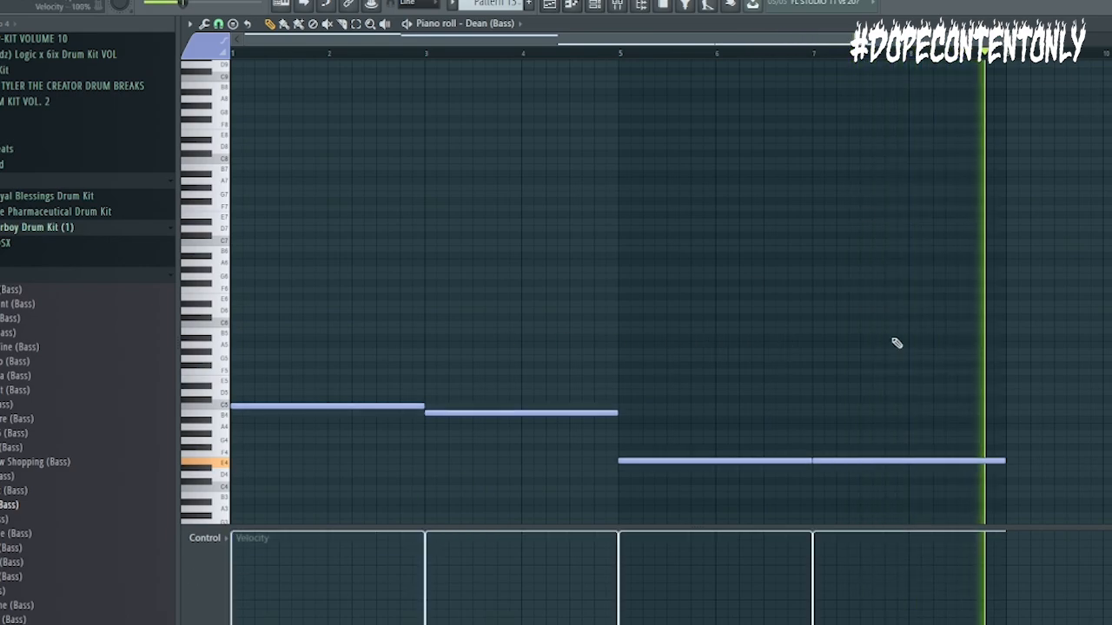
key("Escape")
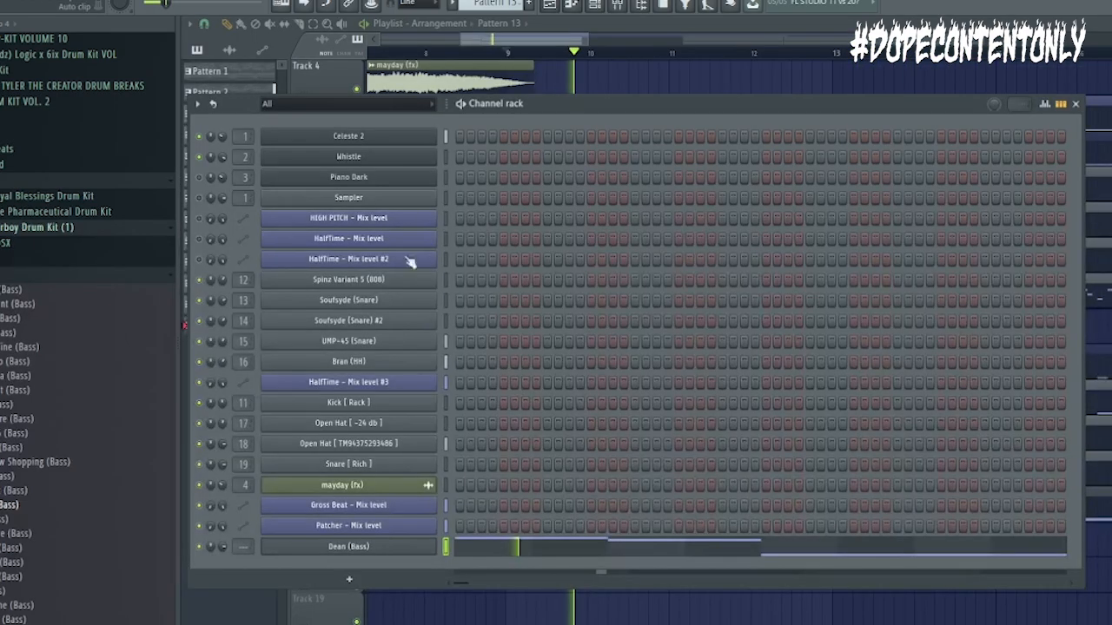
left_click(615, 7)
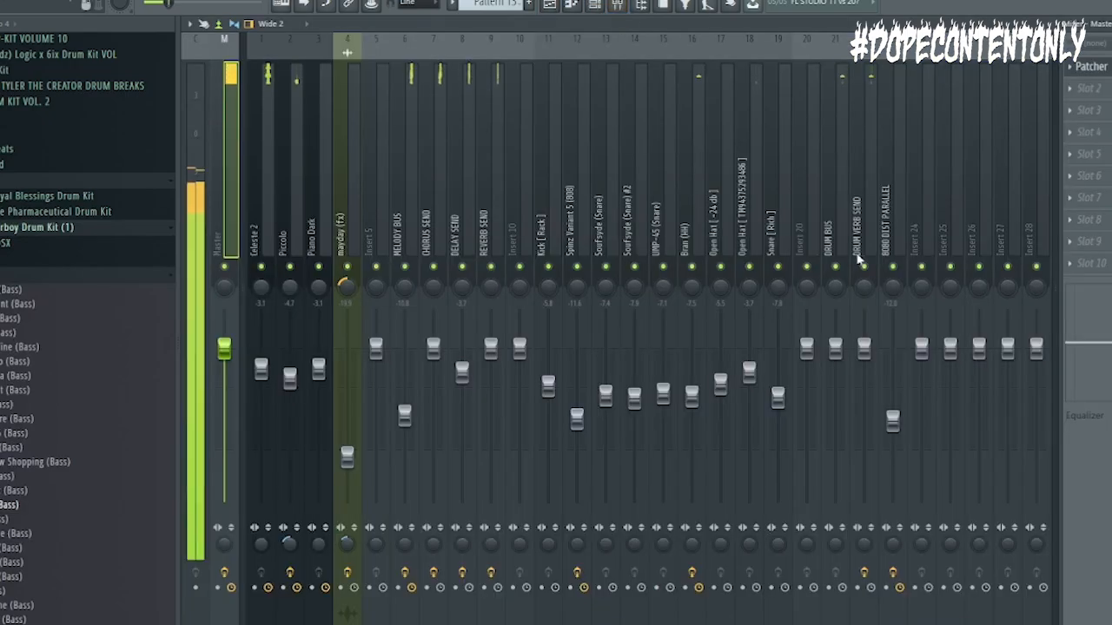